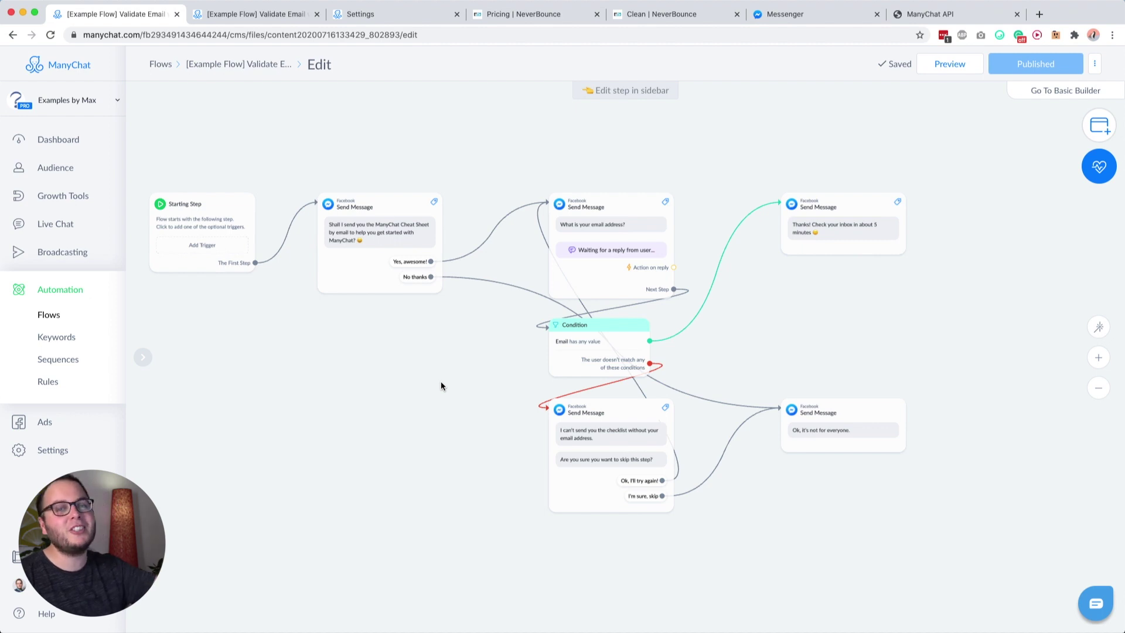
Review the opening message, then open the 'What is your email address?' step's reply settings.
left_click(376, 260)
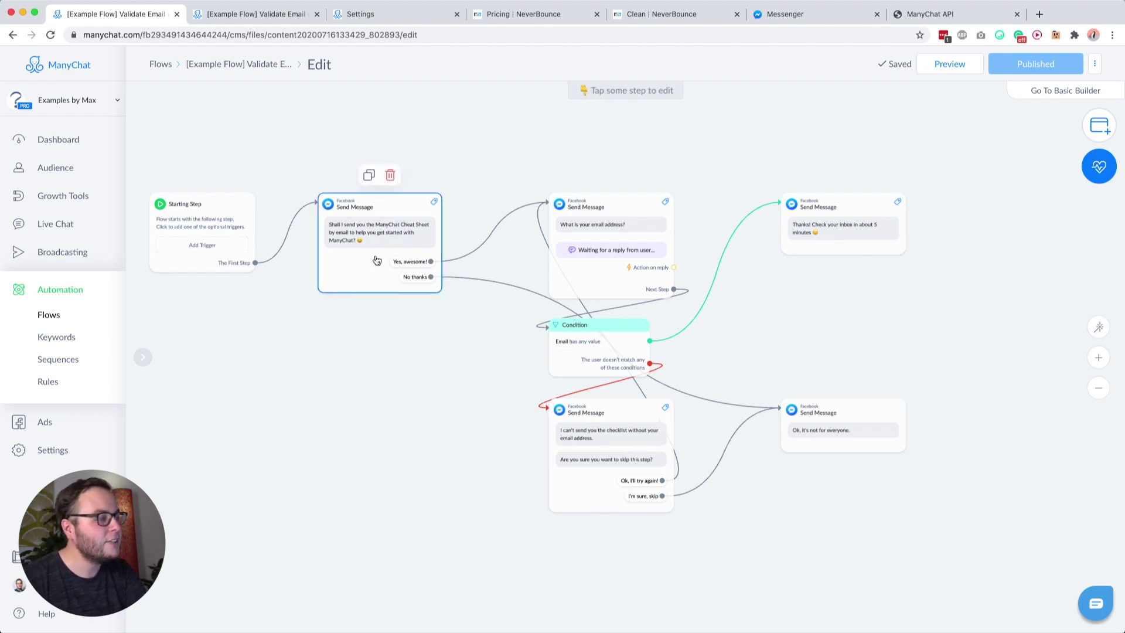
scroll(375, 260, "up", 3)
scroll(377, 260, "up", 1)
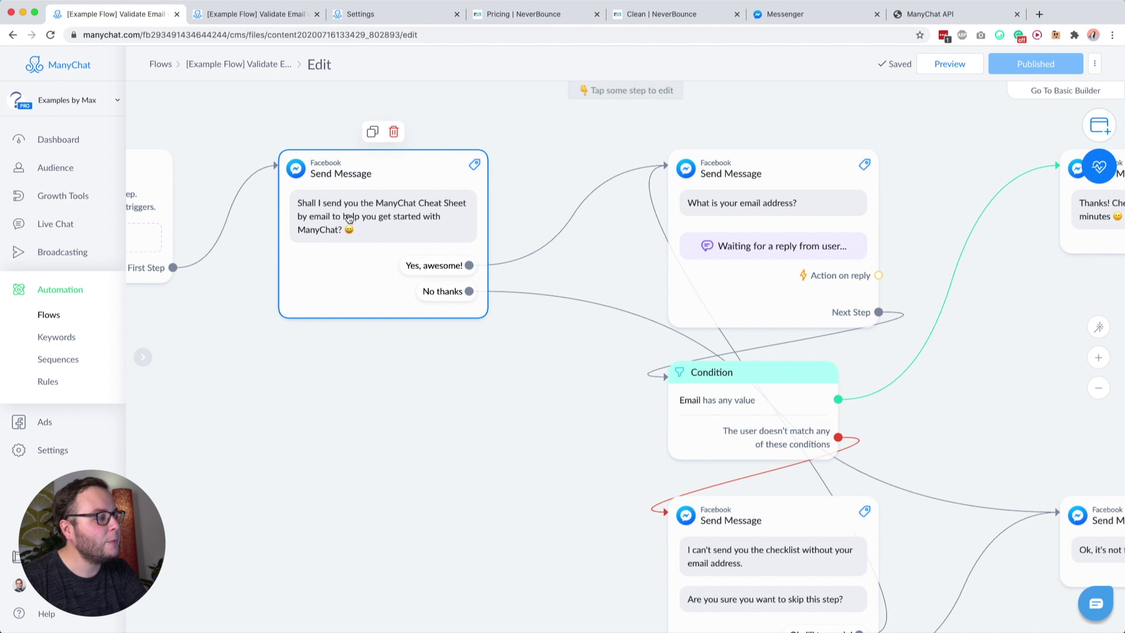
left_click(314, 210)
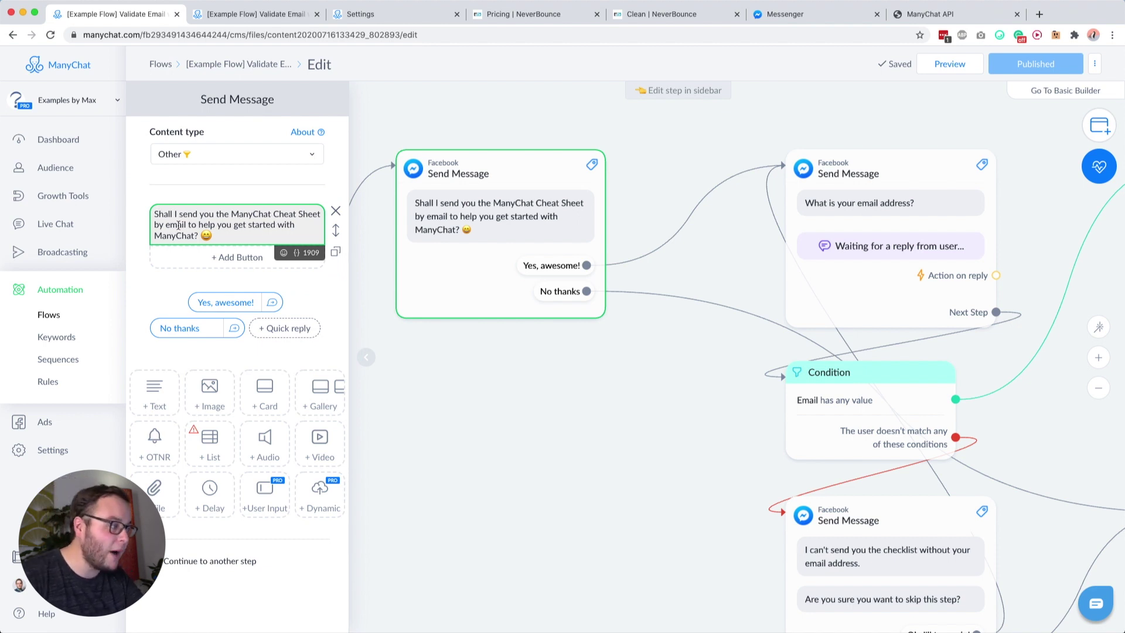
left_click_drag(186, 225, 154, 224)
left_click(184, 224)
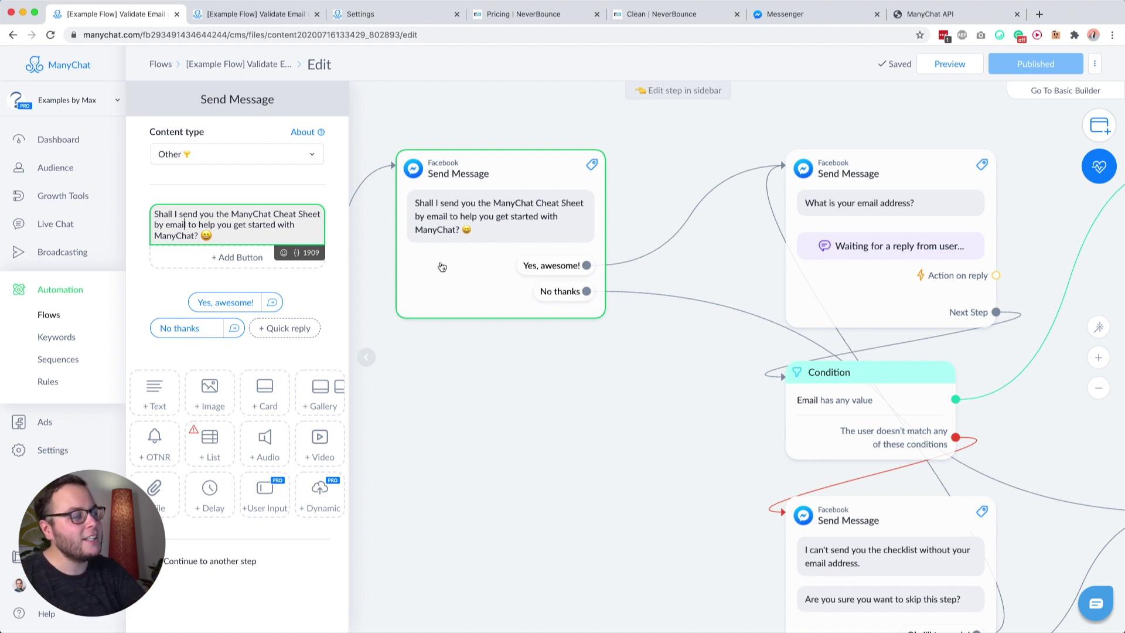
left_click(860, 206)
left_click(859, 207)
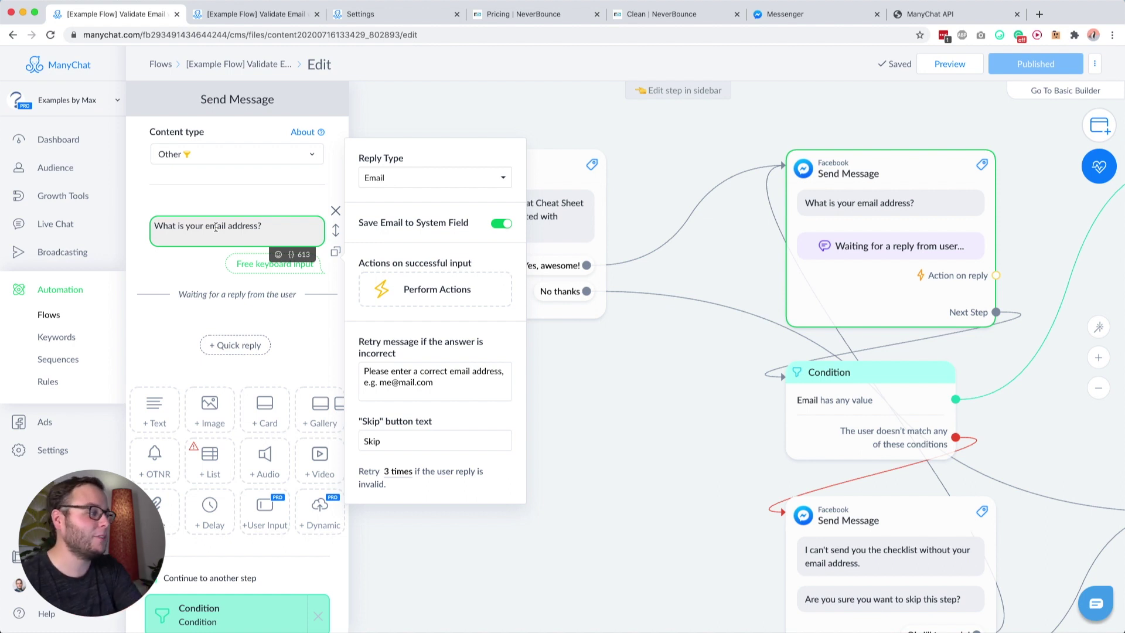
Keep Email as the reply type, check the retry message and Skip label, then close the panel.
triple_click(206, 226)
left_click(182, 227)
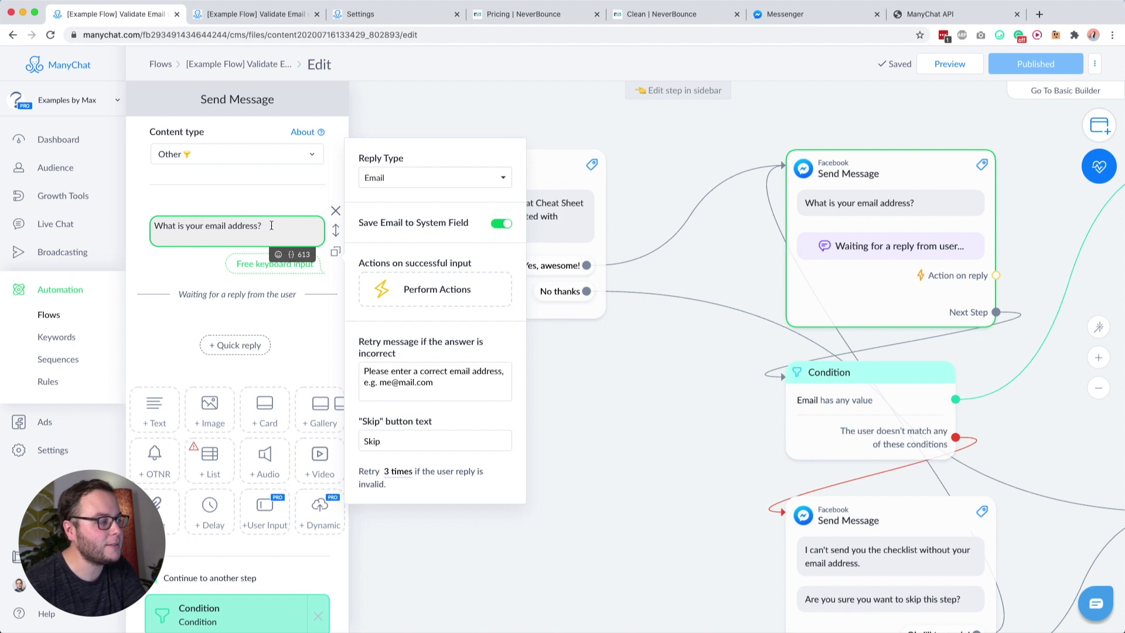
left_click(397, 179)
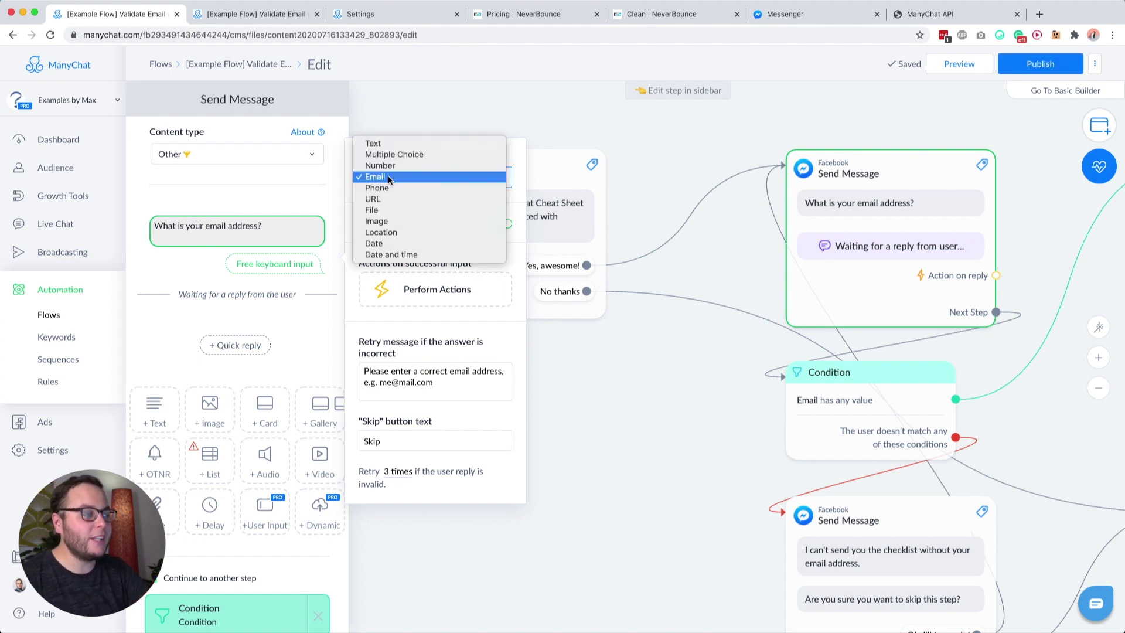
left_click(409, 176)
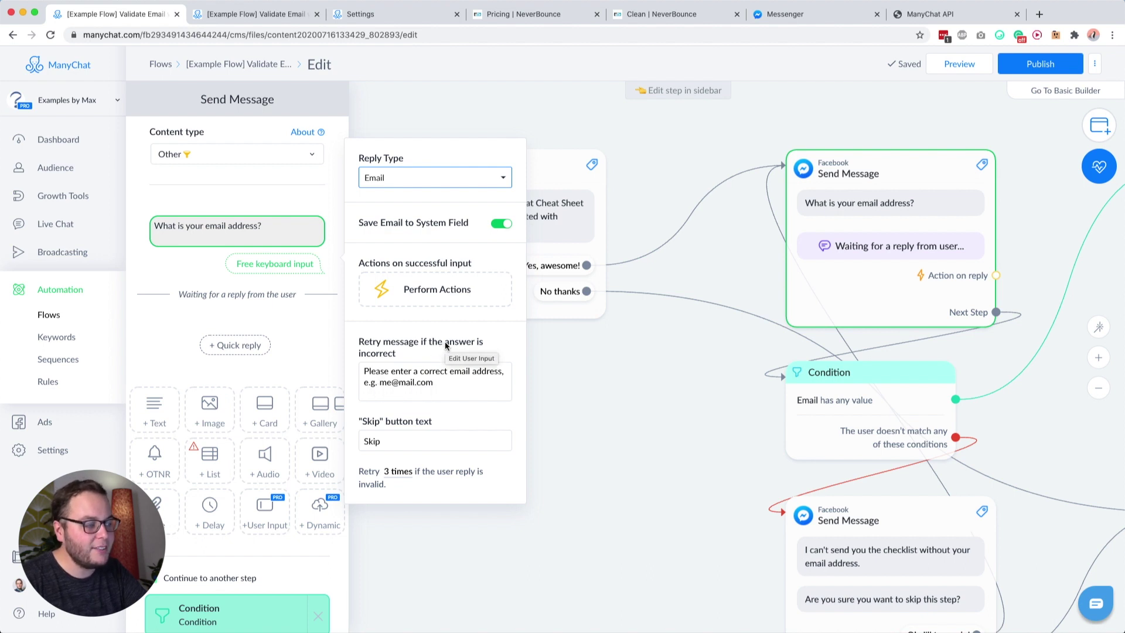
left_click(386, 377)
left_click_drag(363, 371, 449, 391)
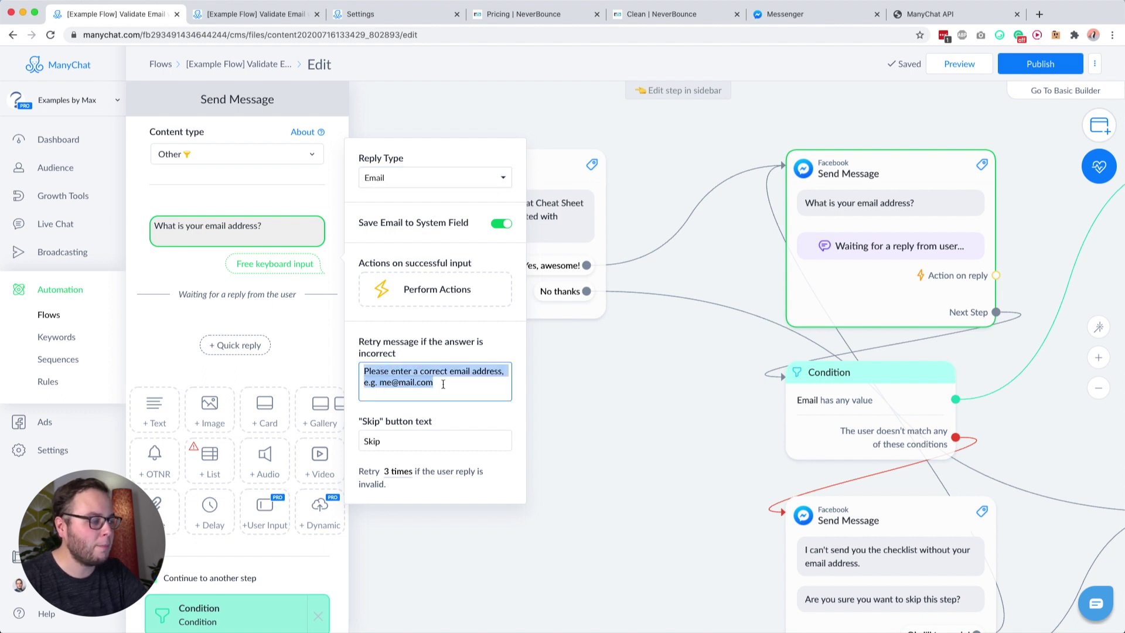
left_click(442, 383)
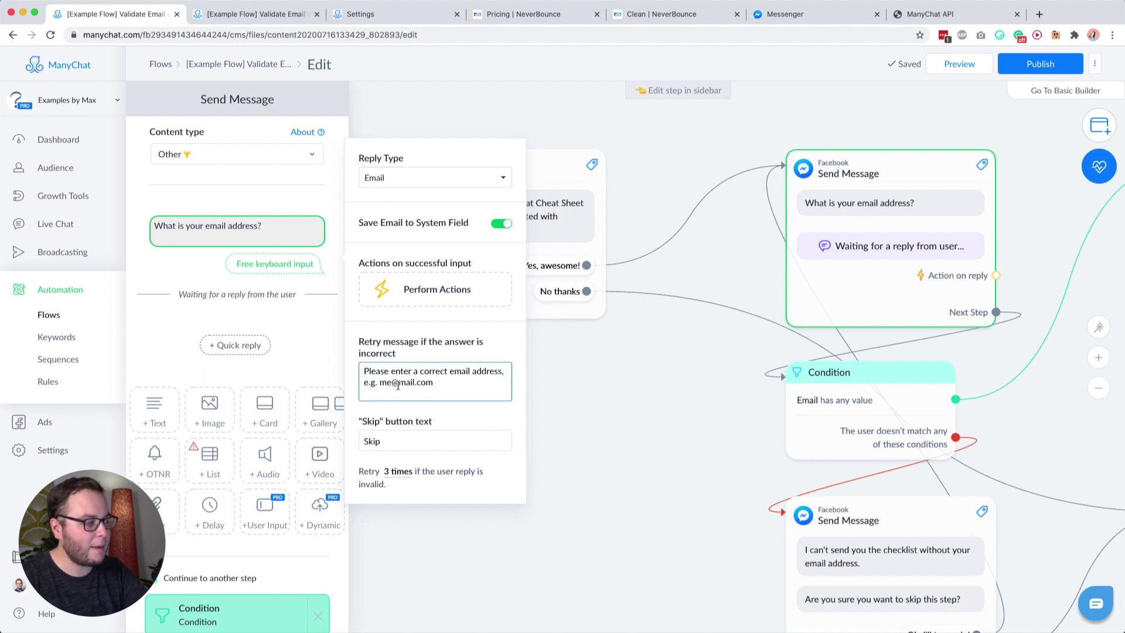
left_click(384, 441)
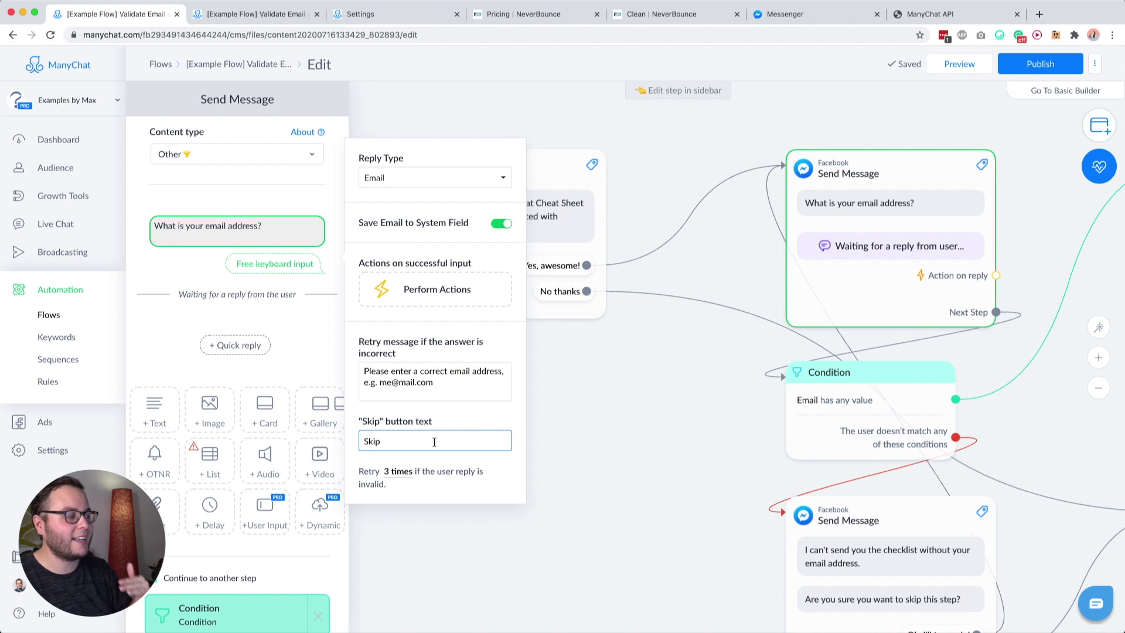
left_click(282, 315)
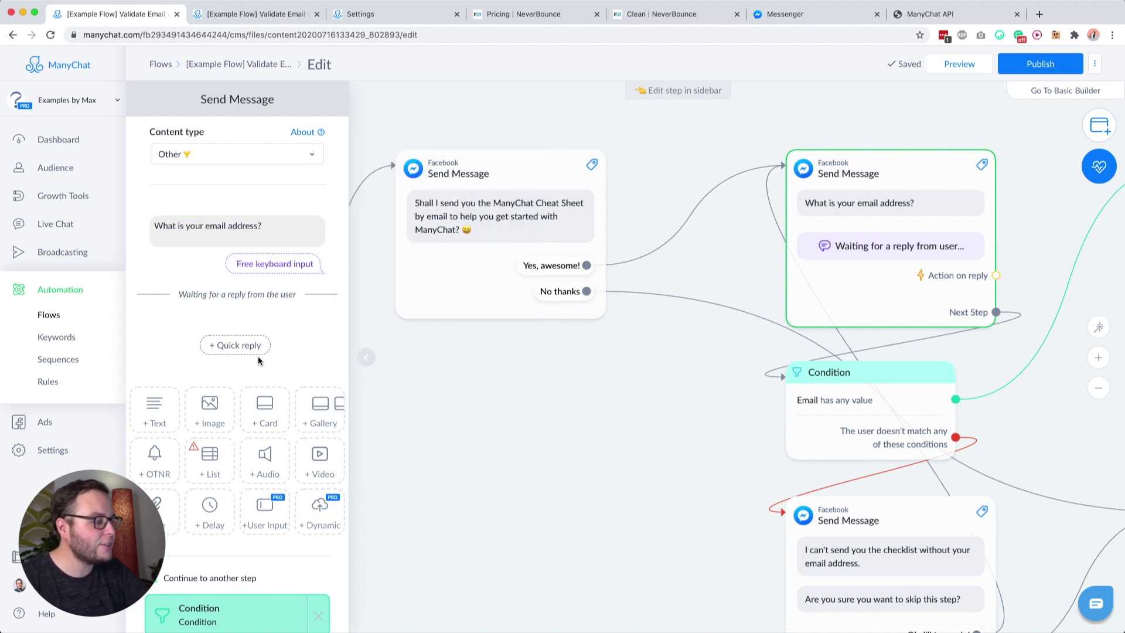
Close the step editor and review the Condition step's rule.
scroll(258, 357, "down", 1)
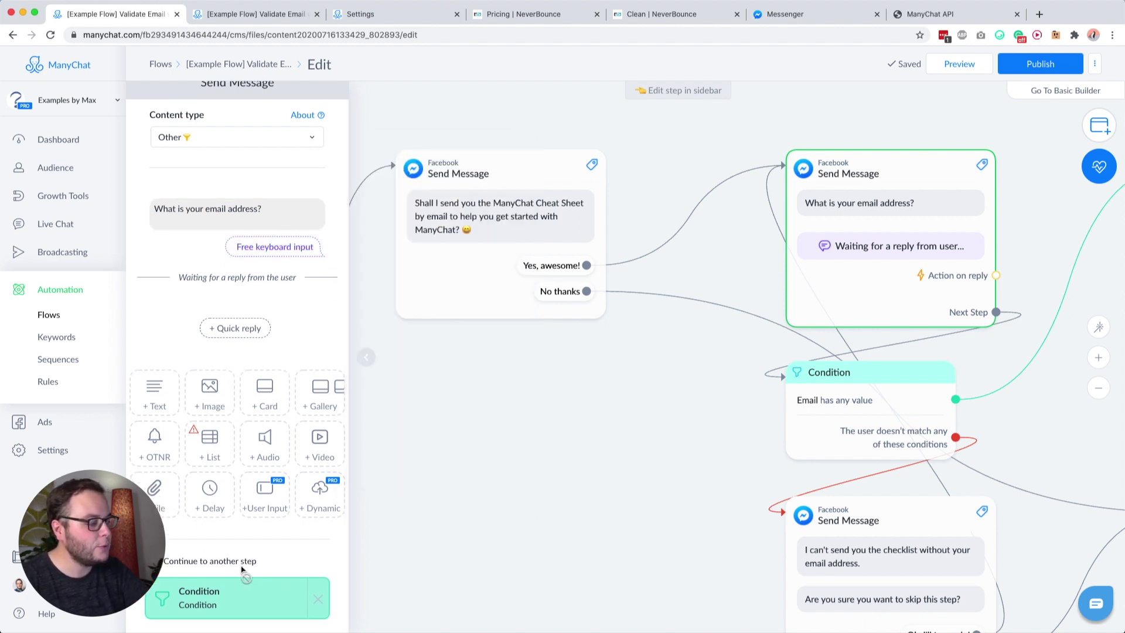
left_click(635, 467)
left_click(817, 441)
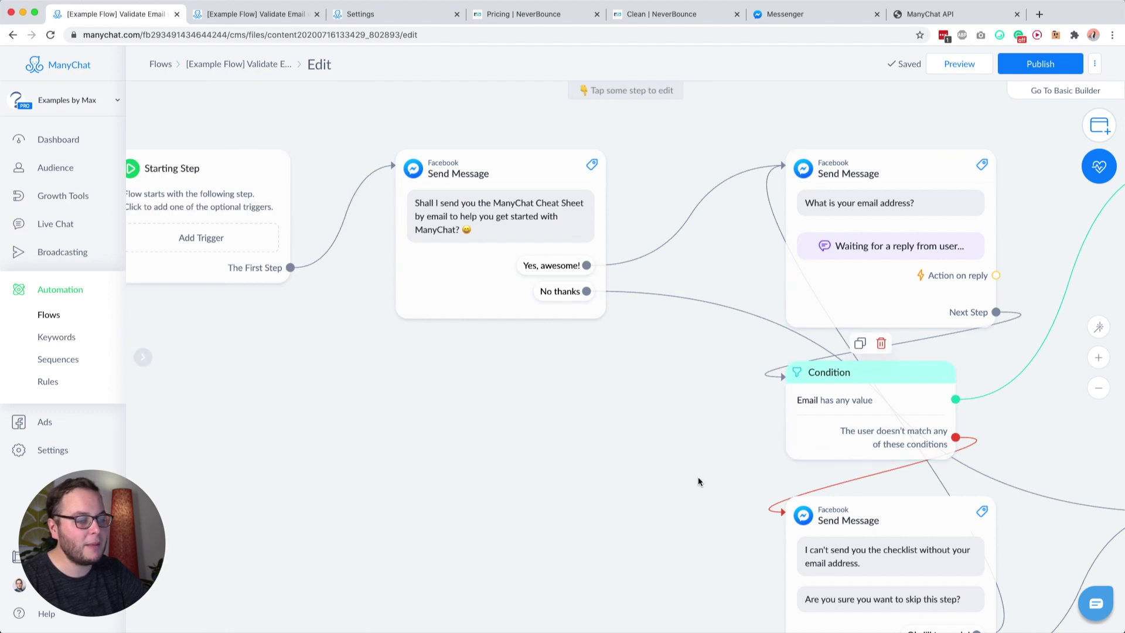
left_click_drag(699, 480, 507, 407)
left_click(620, 348)
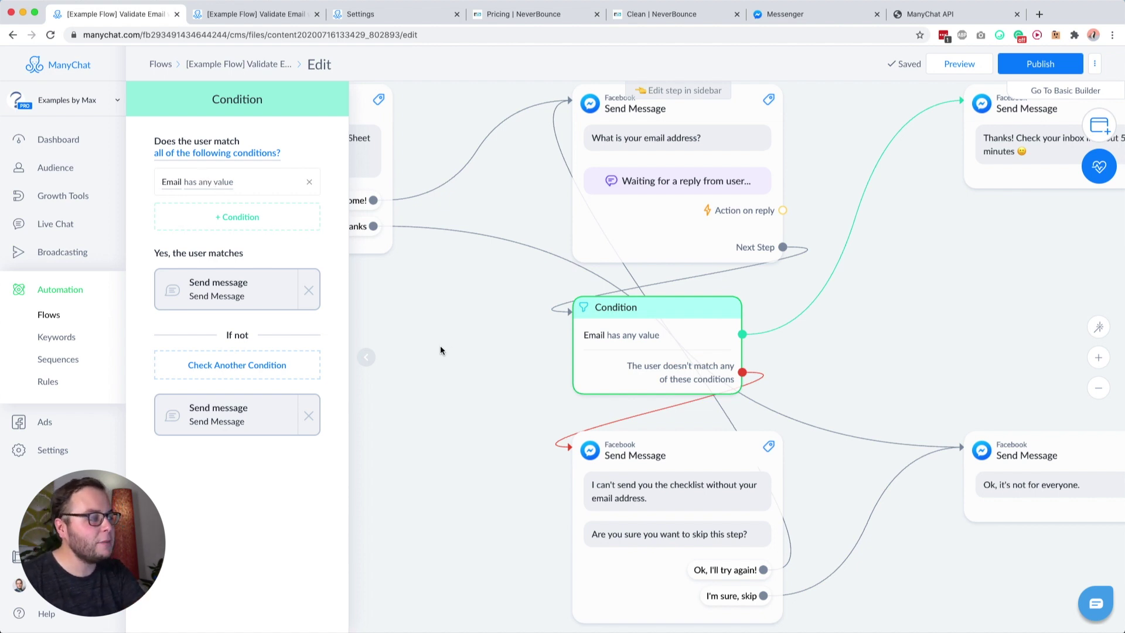
left_click(451, 309)
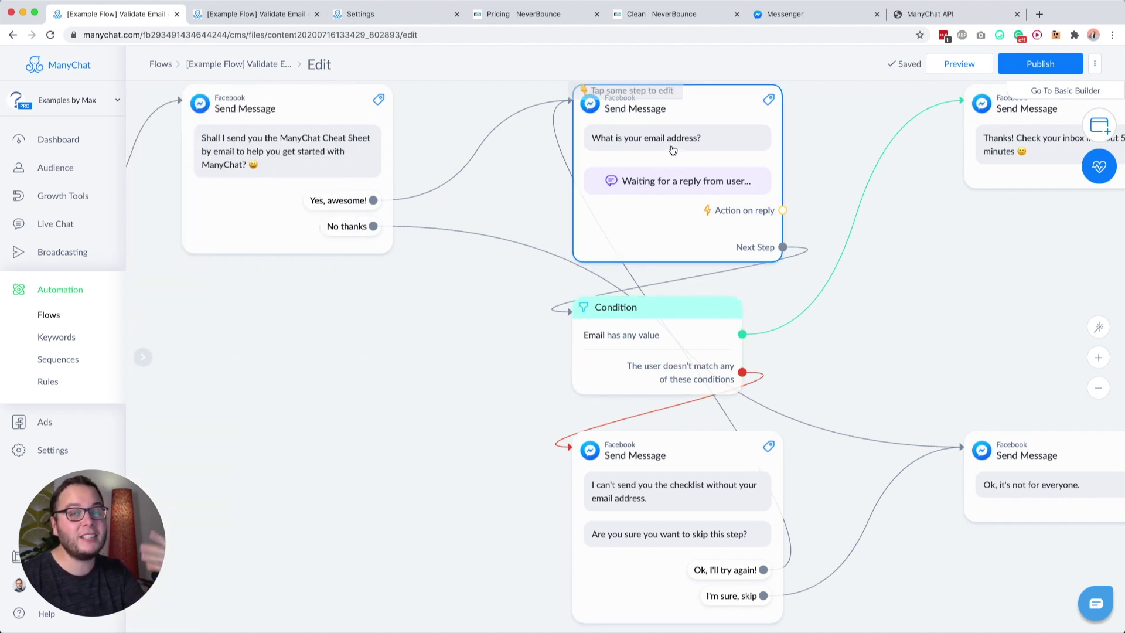
Pan and zoom out to show the whole Validate Email flow.
scroll(396, 403, "down", 3)
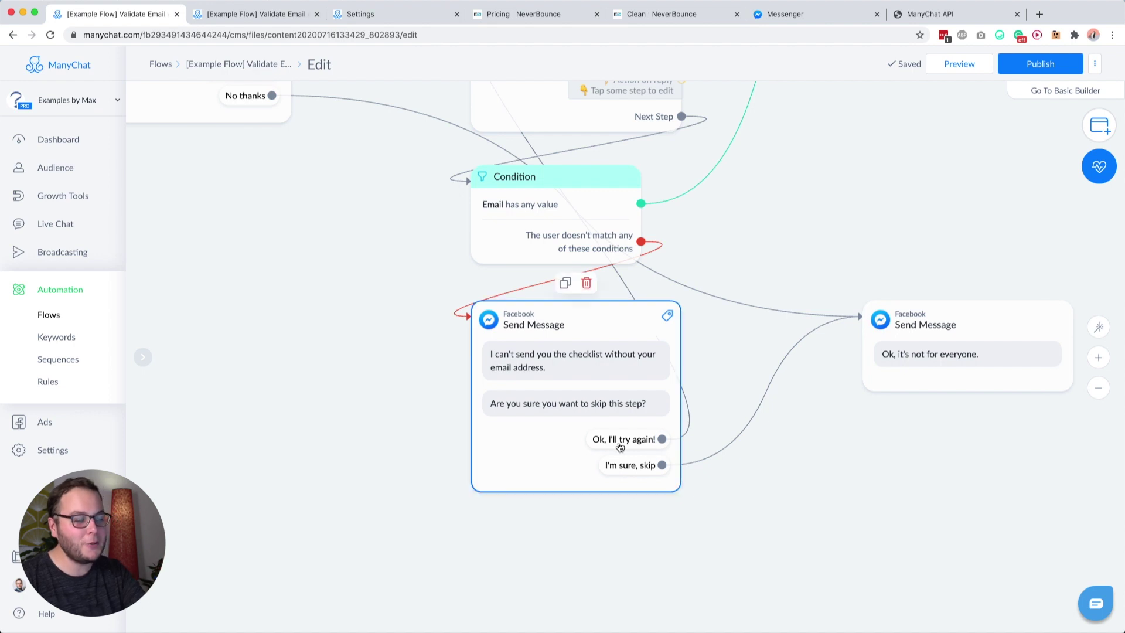
left_click_drag(821, 169, 857, 419)
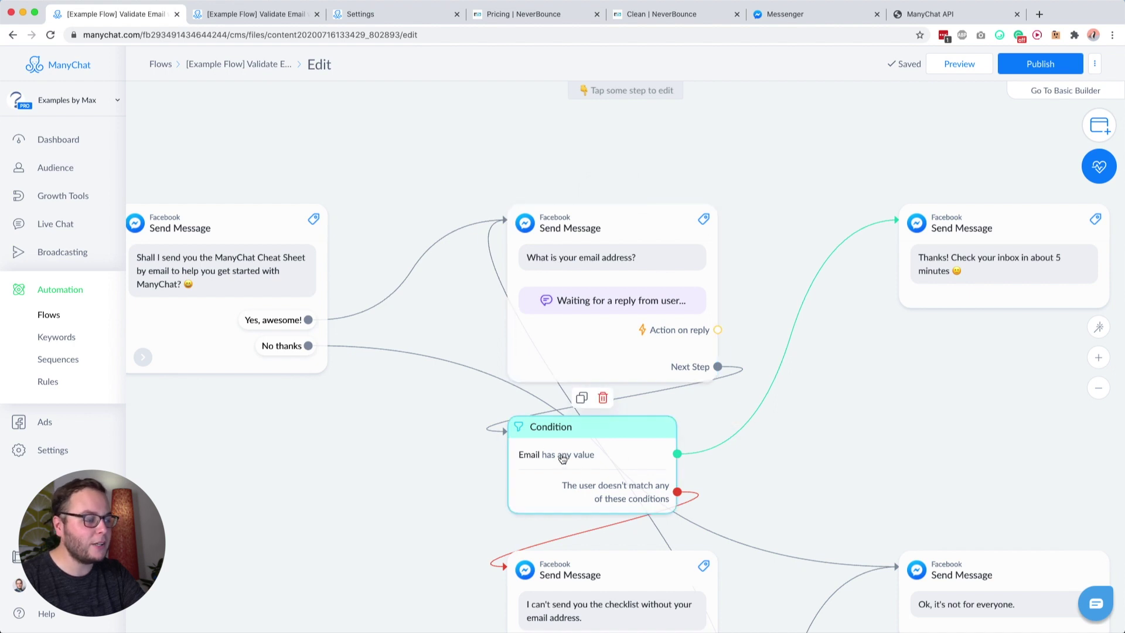
left_click_drag(494, 487, 400, 450)
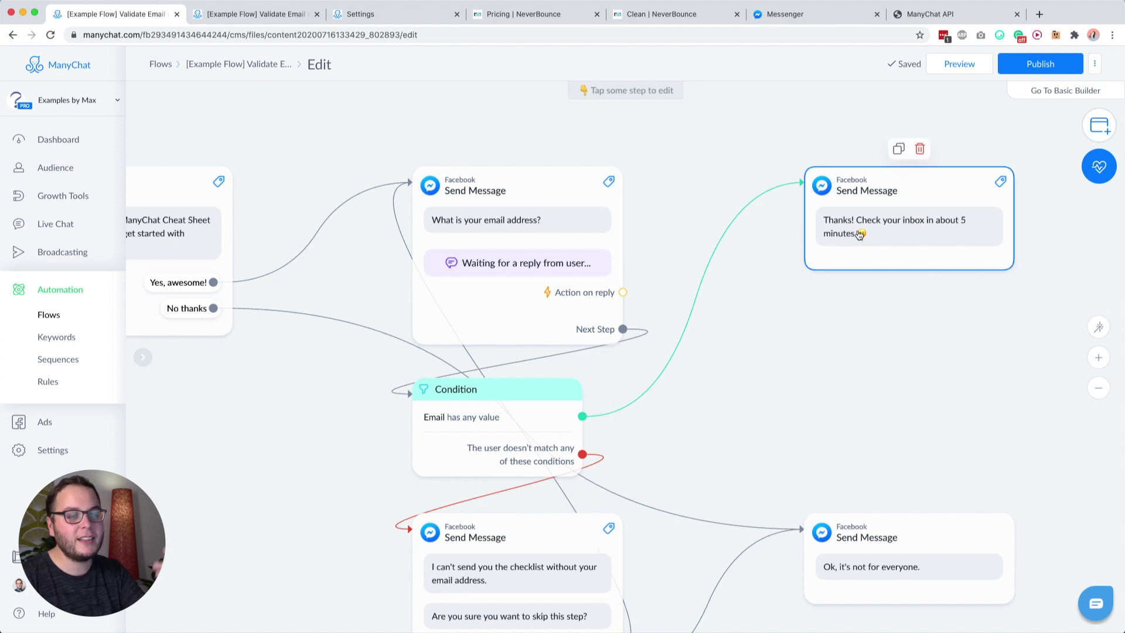
scroll(888, 236, "down", 3)
scroll(888, 236, "down", 2)
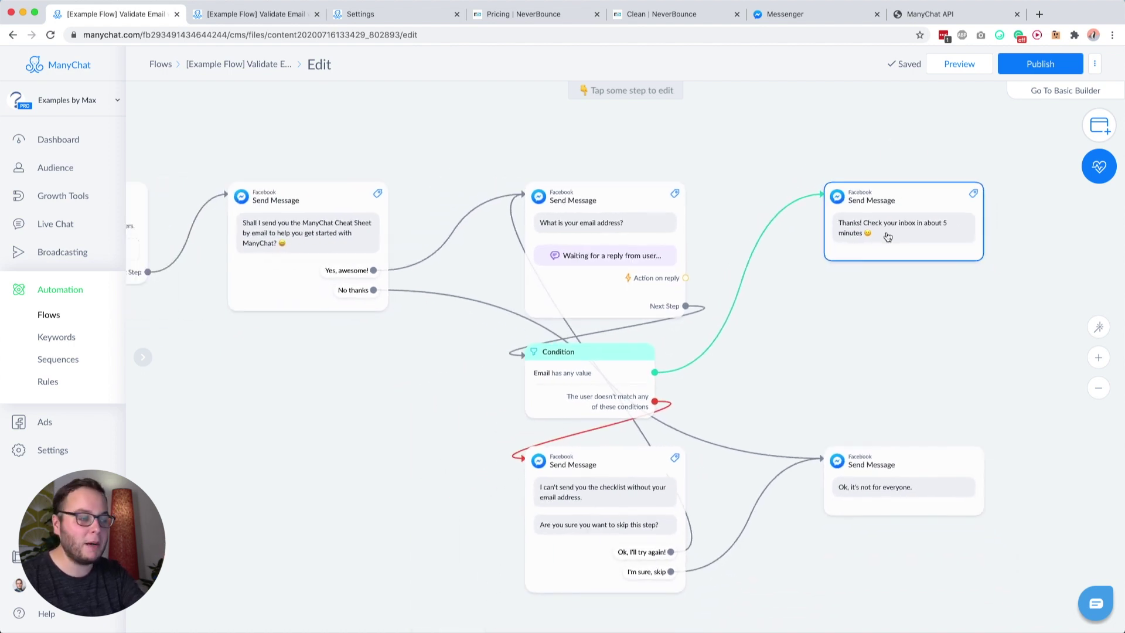
scroll(846, 360, "down", 2)
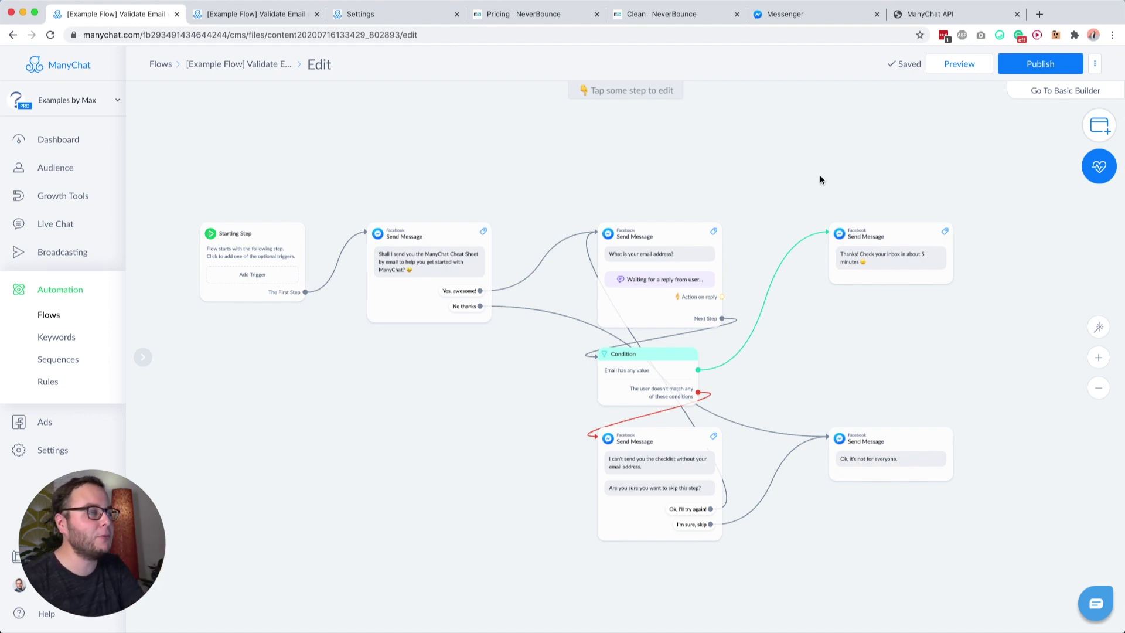
On NeverBounce's pricing calculator, check costs for 10,000, 1,000 and 200 emails.
left_click(522, 14)
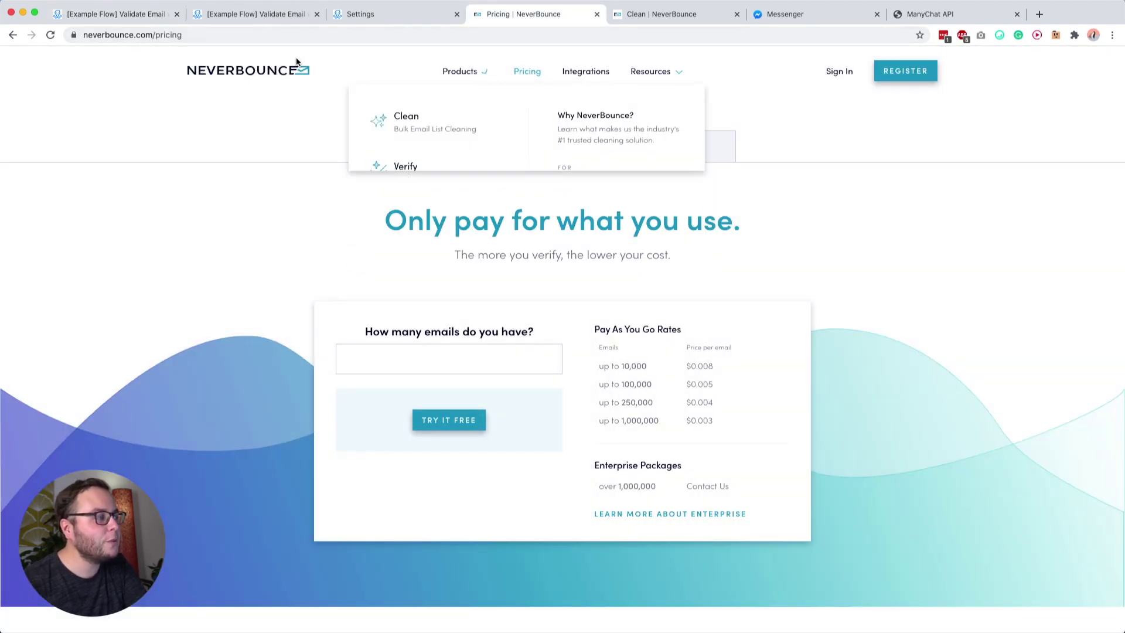
left_click(273, 73)
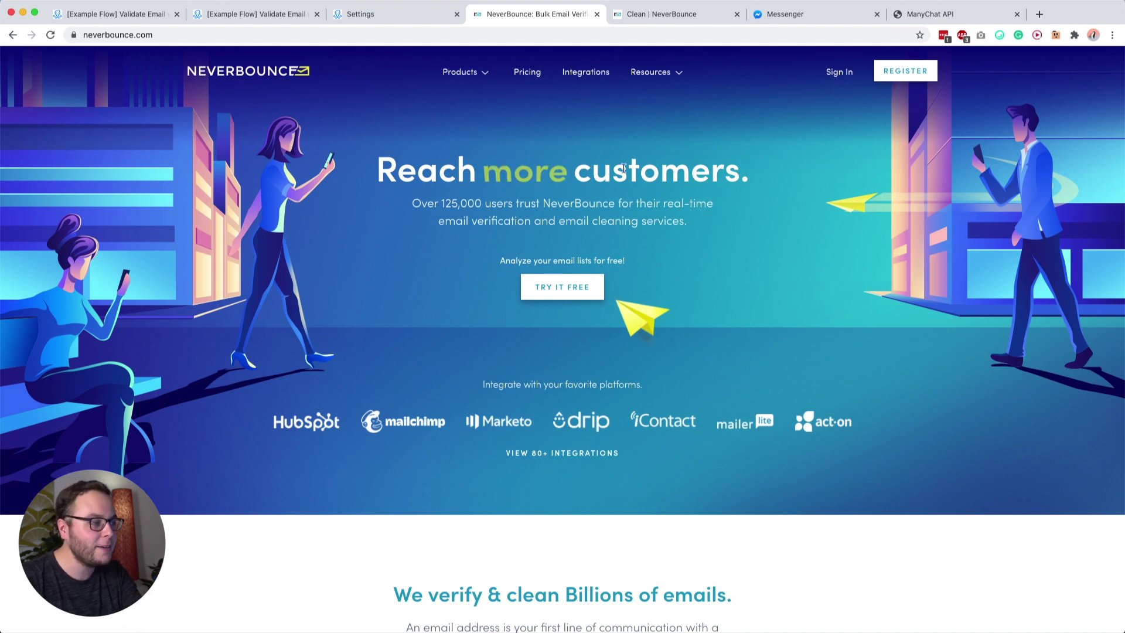
left_click(528, 72)
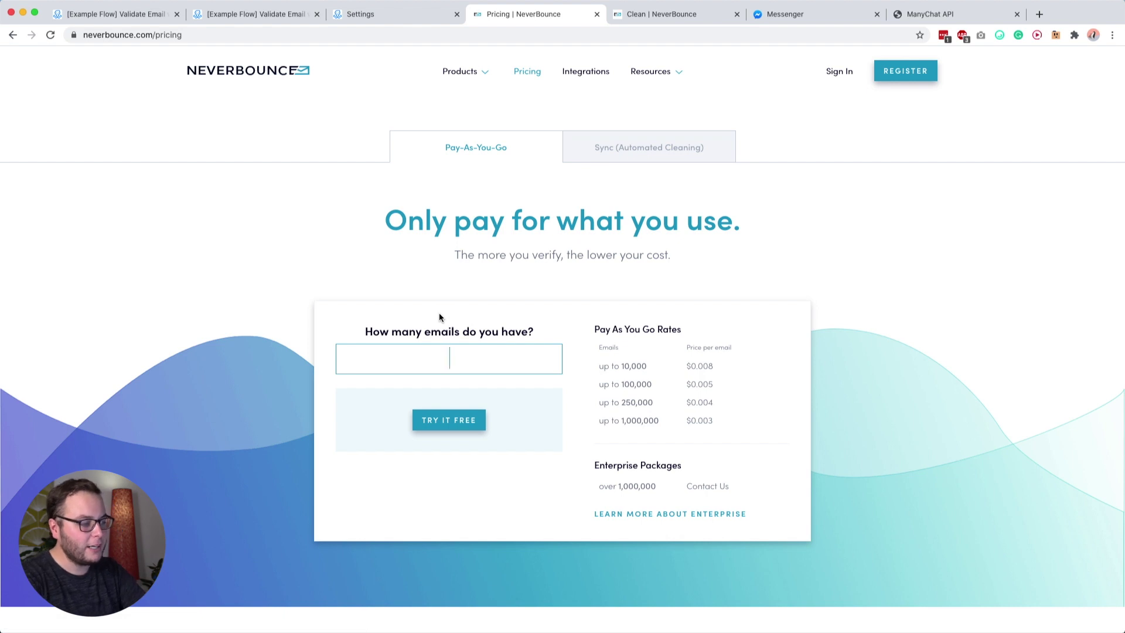
type("10000")
key("BackSpace")
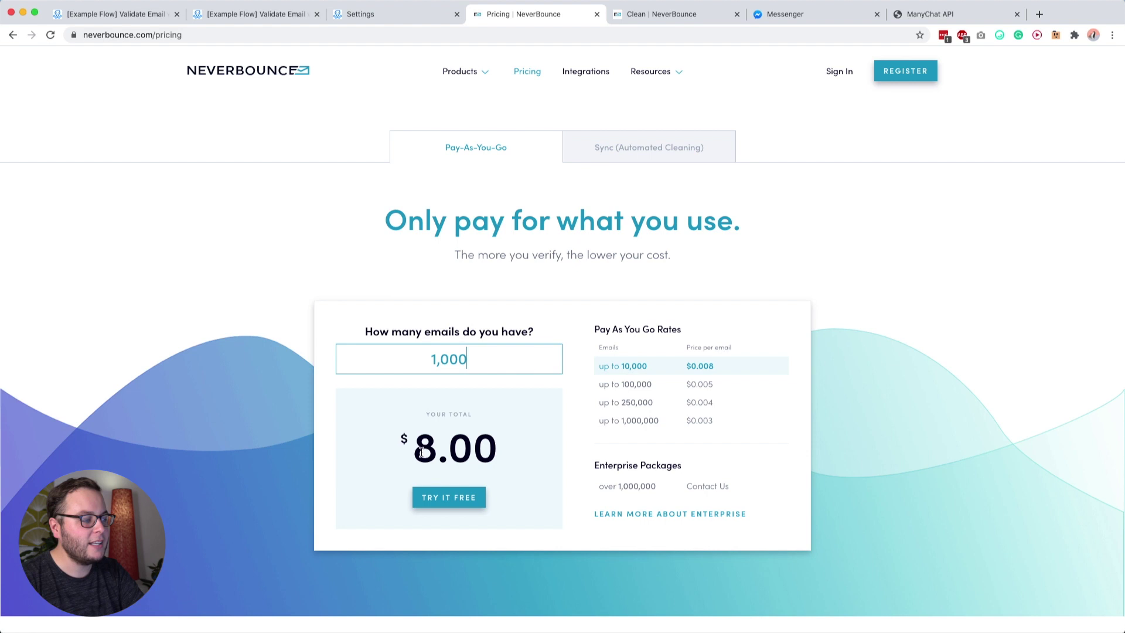
key("BackSpace")
key("BackSpace")
key("BackSpace")
key("BackSpace")
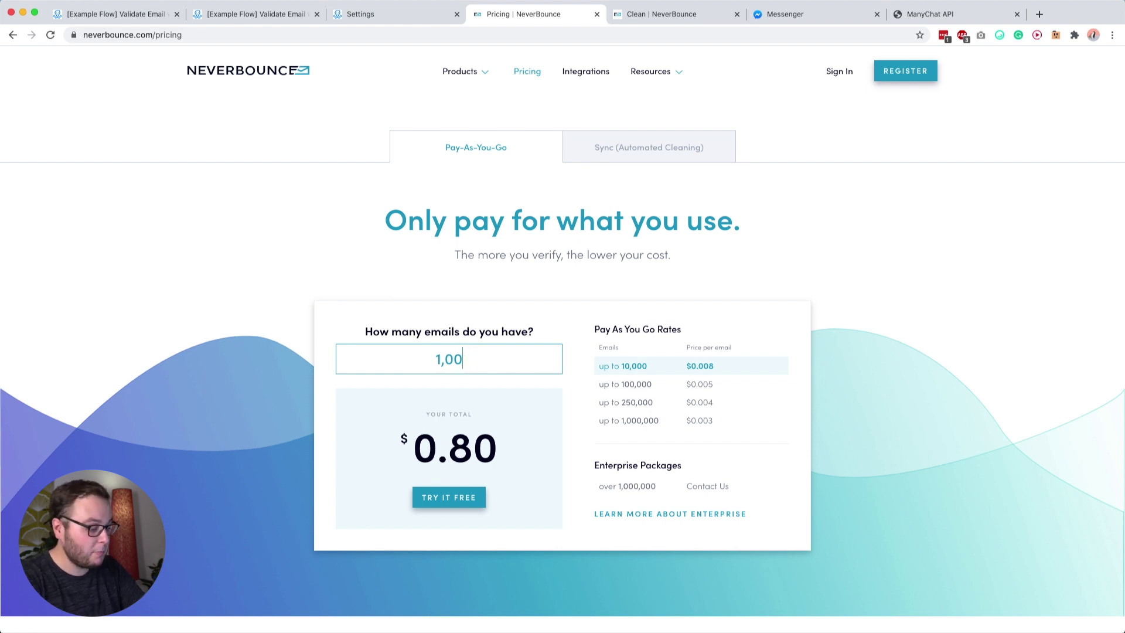
type("200")
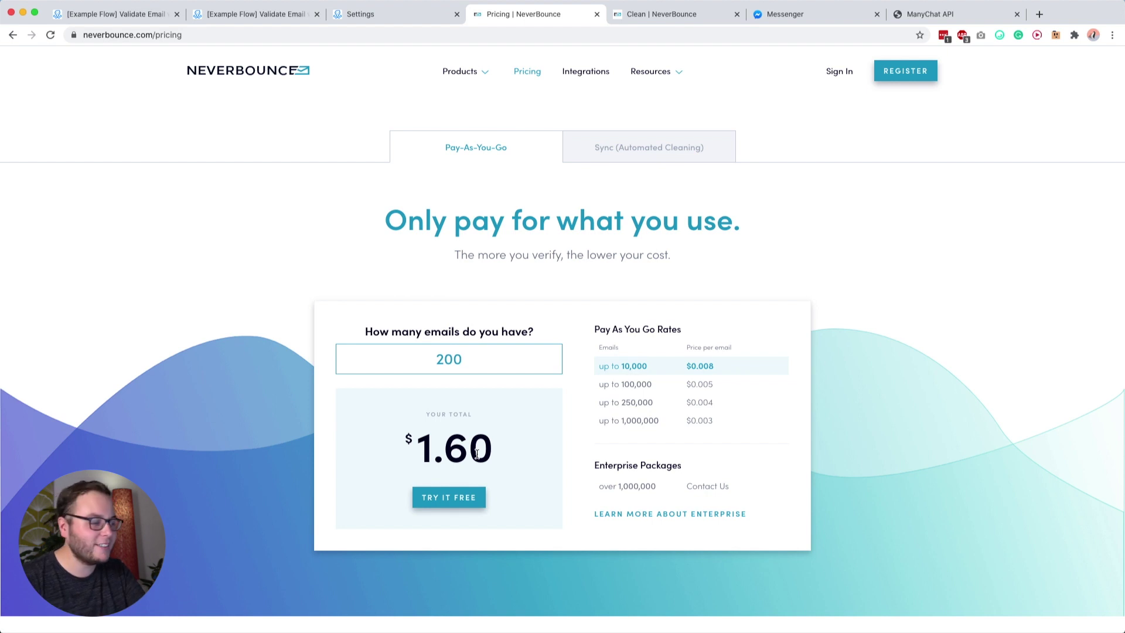
Clear the email count and return to the second ManyChat validate-email flow.
double_click(443, 350)
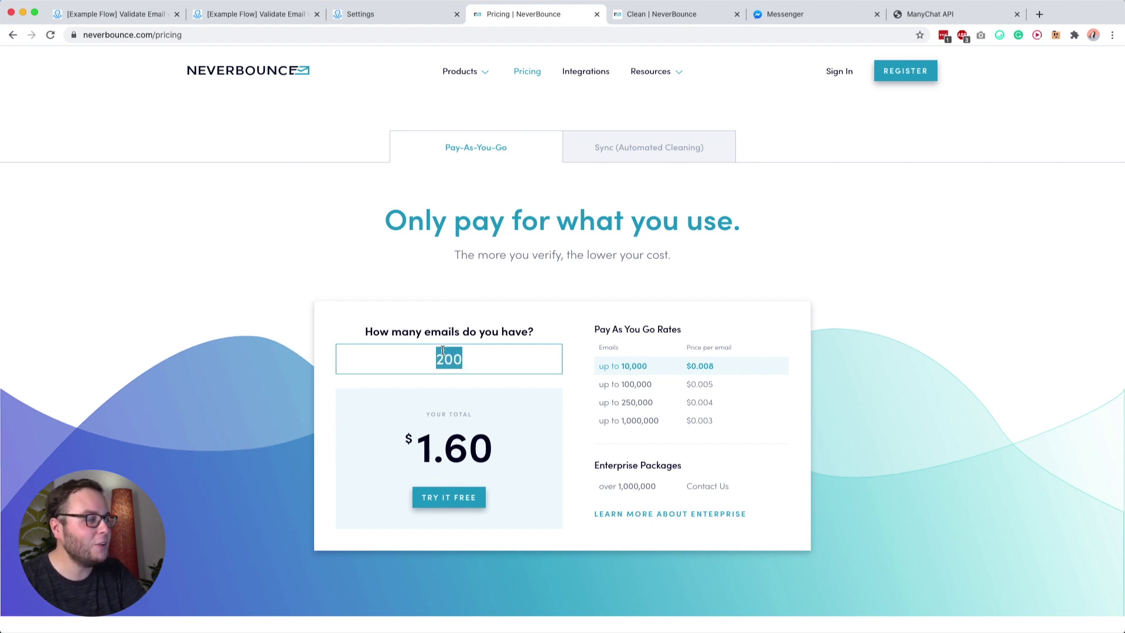
key("BackSpace")
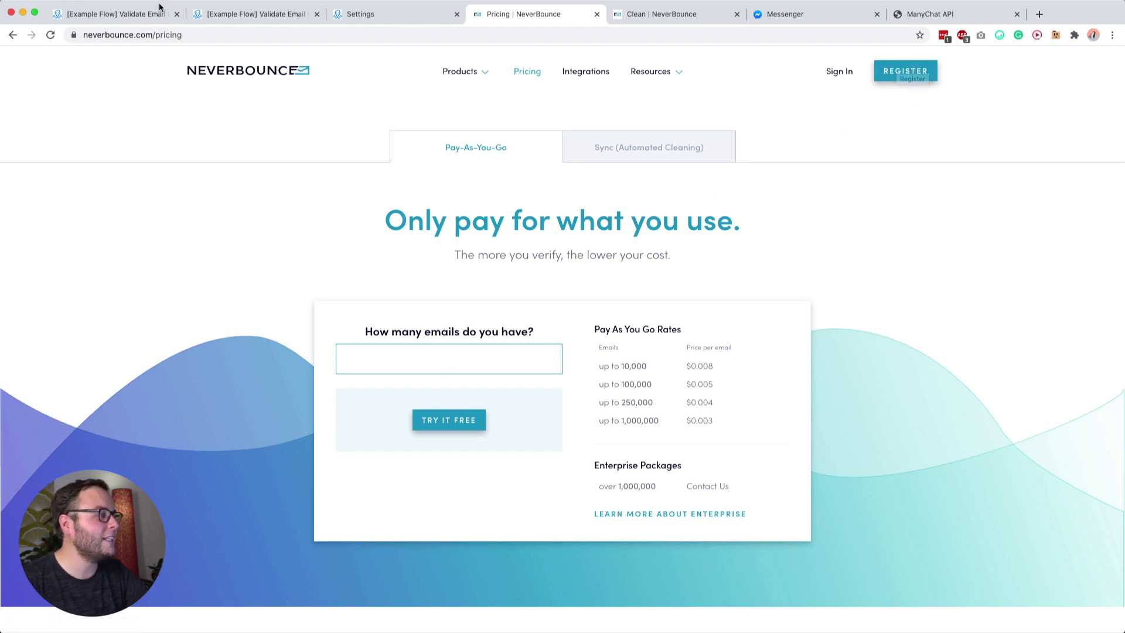
left_click(143, 15)
left_click(233, 19)
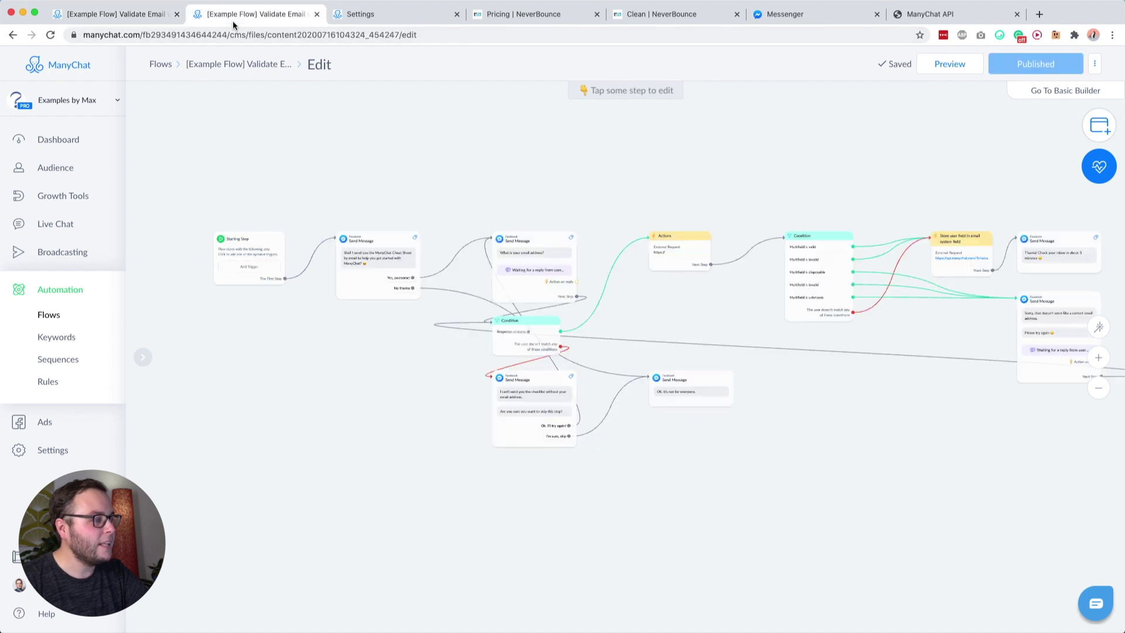
left_click_drag(485, 192, 340, 176)
left_click_drag(467, 178, 447, 191)
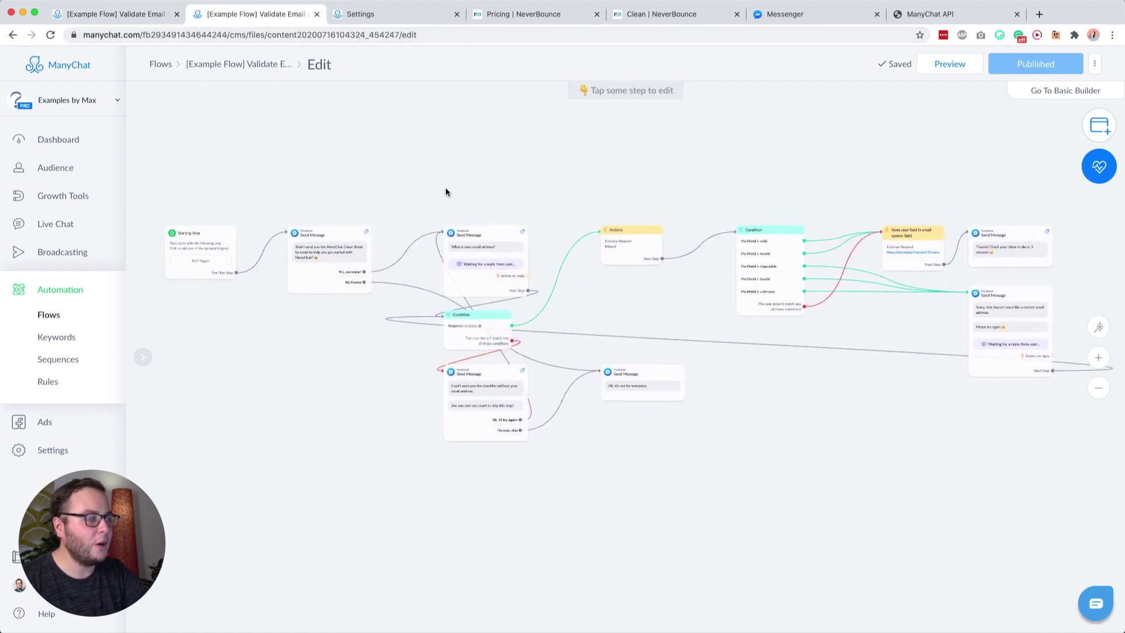
scroll(519, 185, "up", 3)
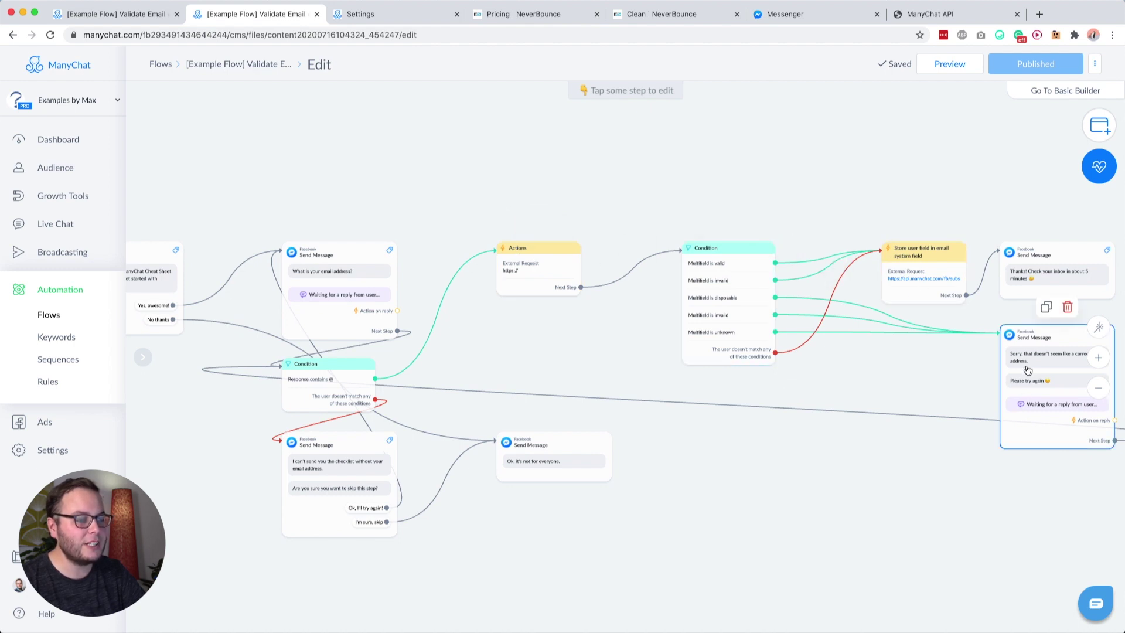
left_click_drag(533, 238, 783, 238)
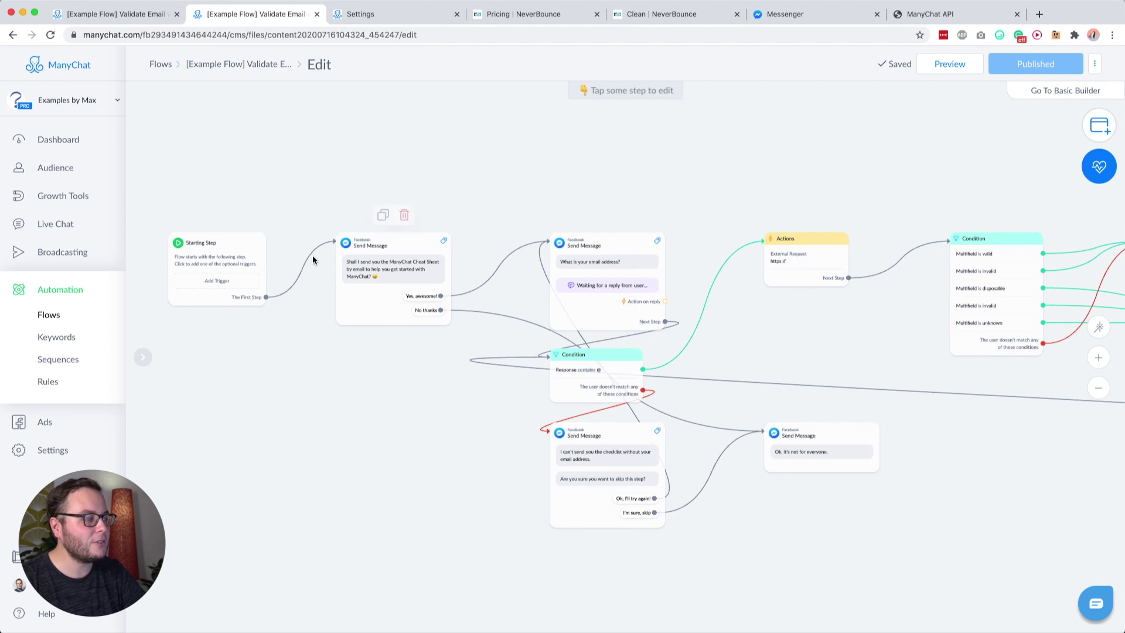
scroll(408, 332, "up", 4)
left_click_drag(445, 367, 374, 373)
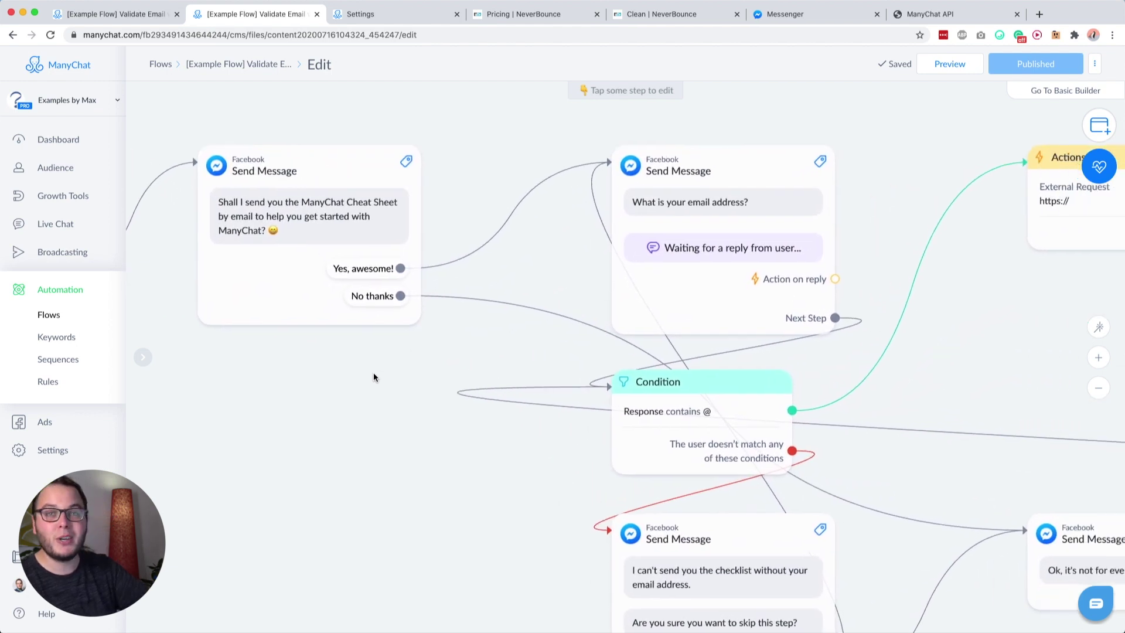
scroll(474, 194, "right", 5)
Confirm the email question's Email reply is saved to the Response custom field.
left_click(474, 194)
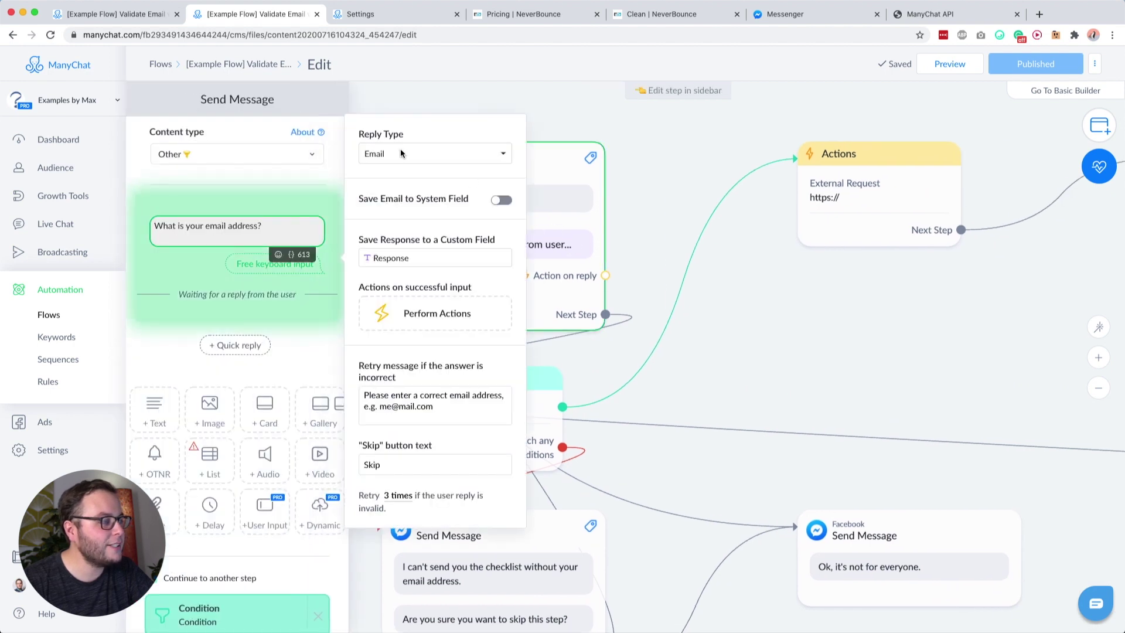
triple_click(195, 230)
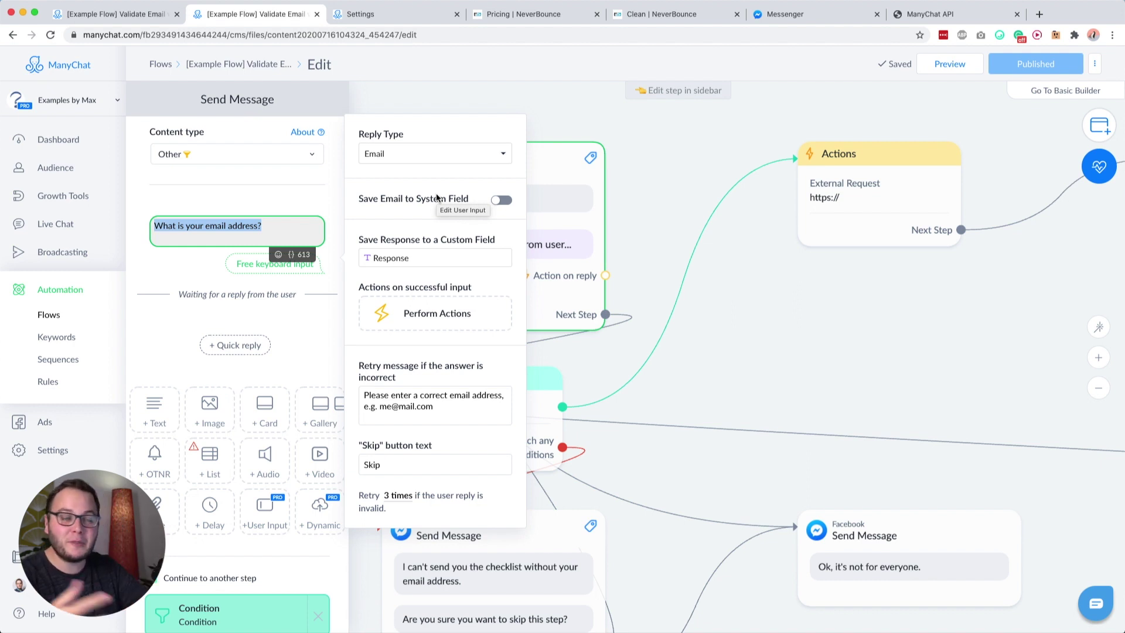
left_click(412, 209)
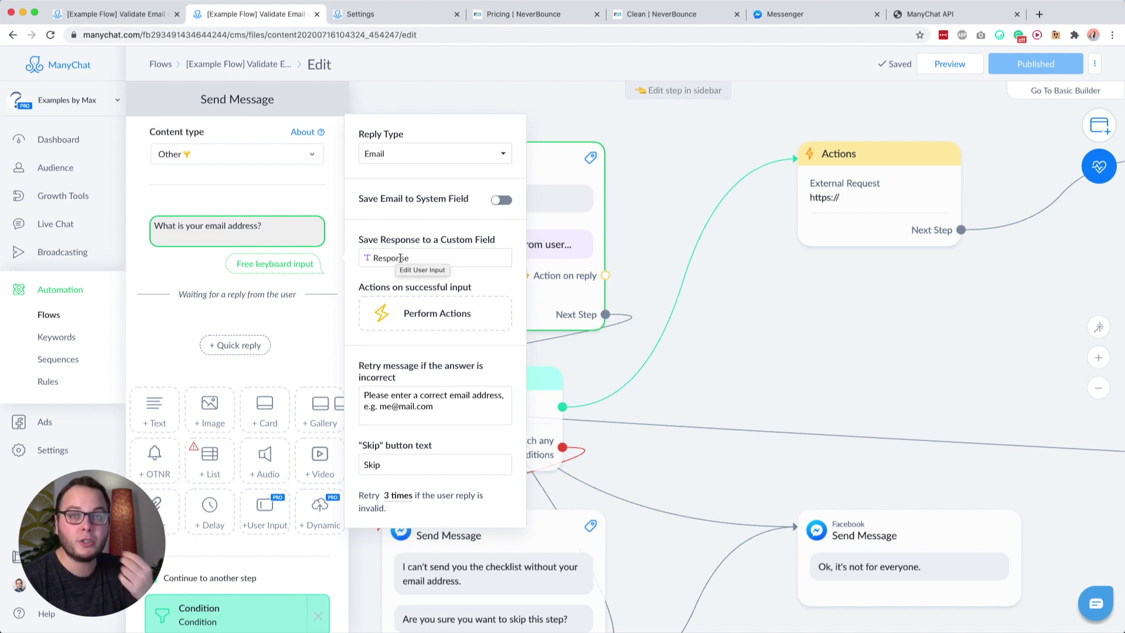
left_click(400, 258)
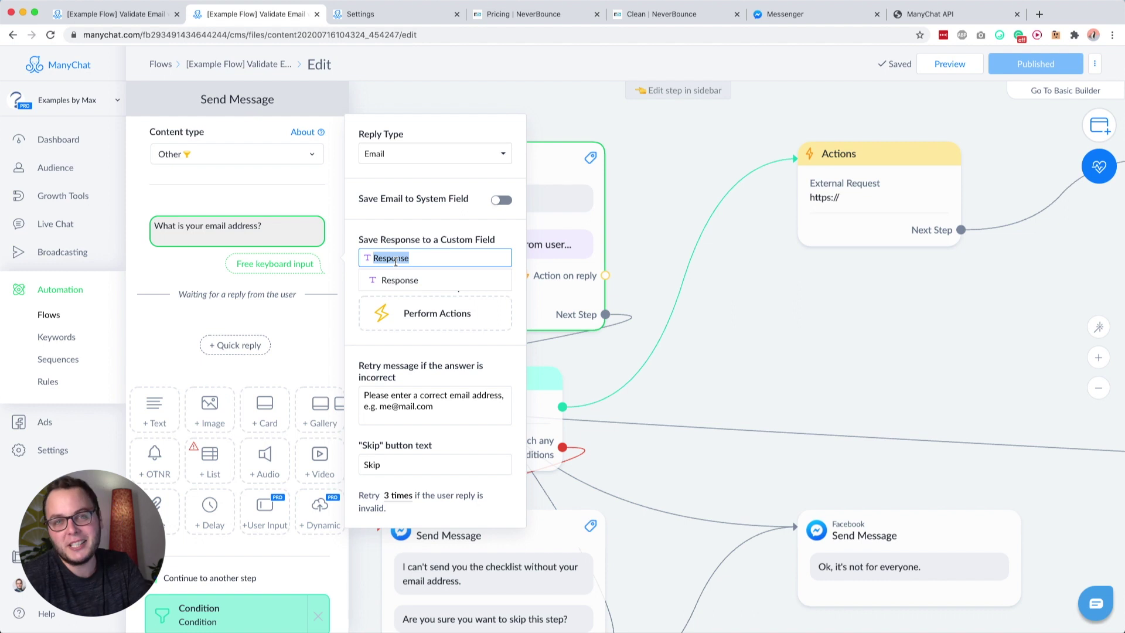
left_click(397, 239)
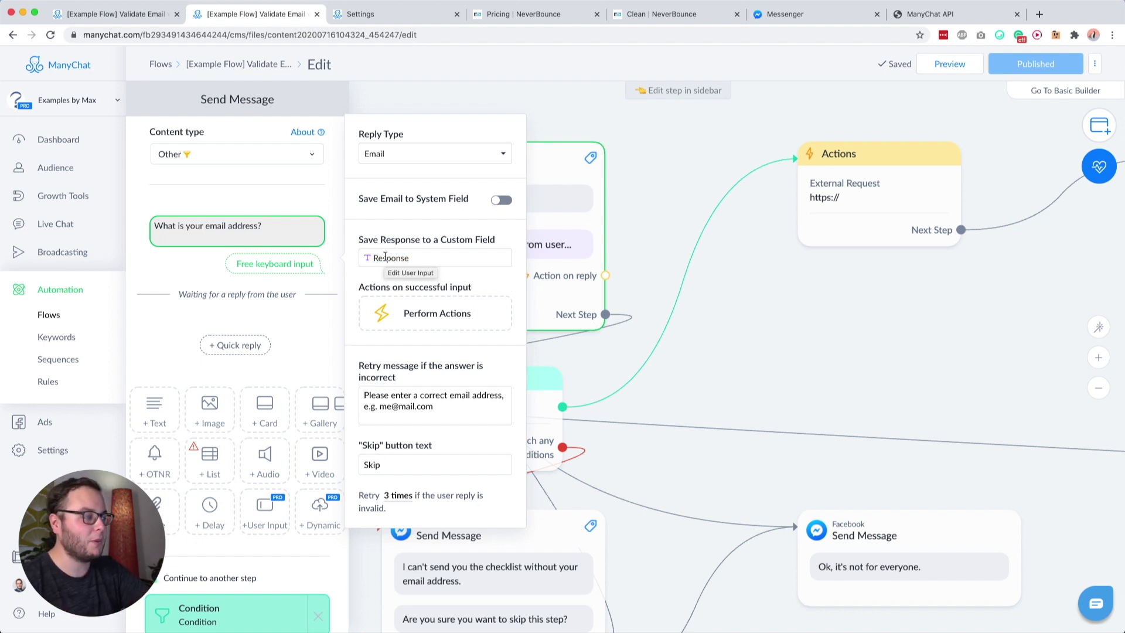
left_click(385, 258)
left_click(390, 236)
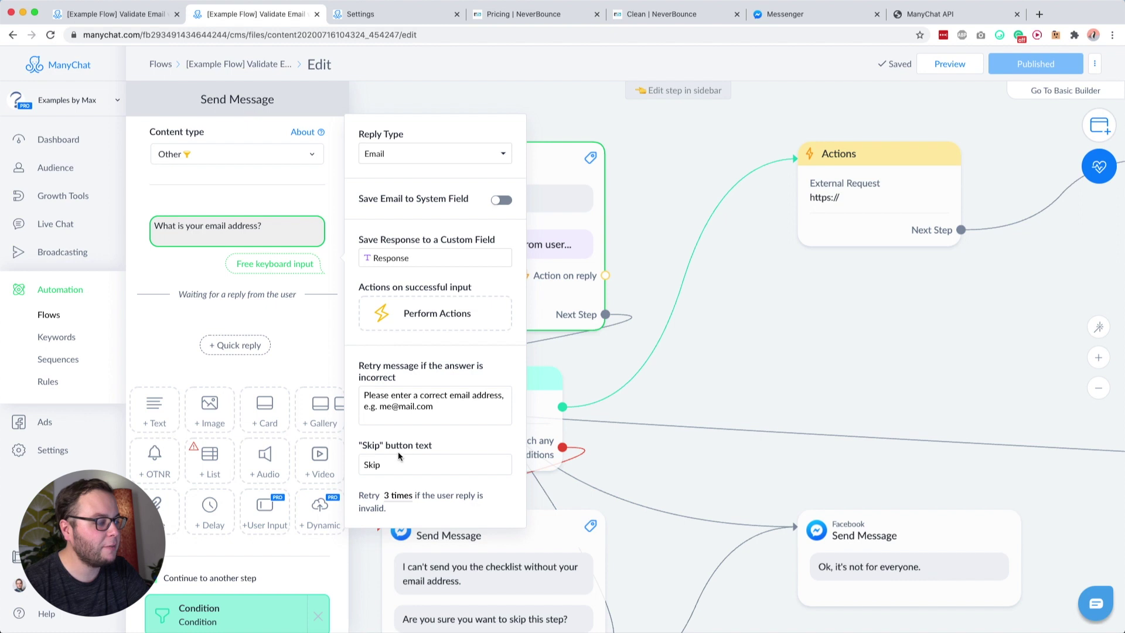
left_click(315, 328)
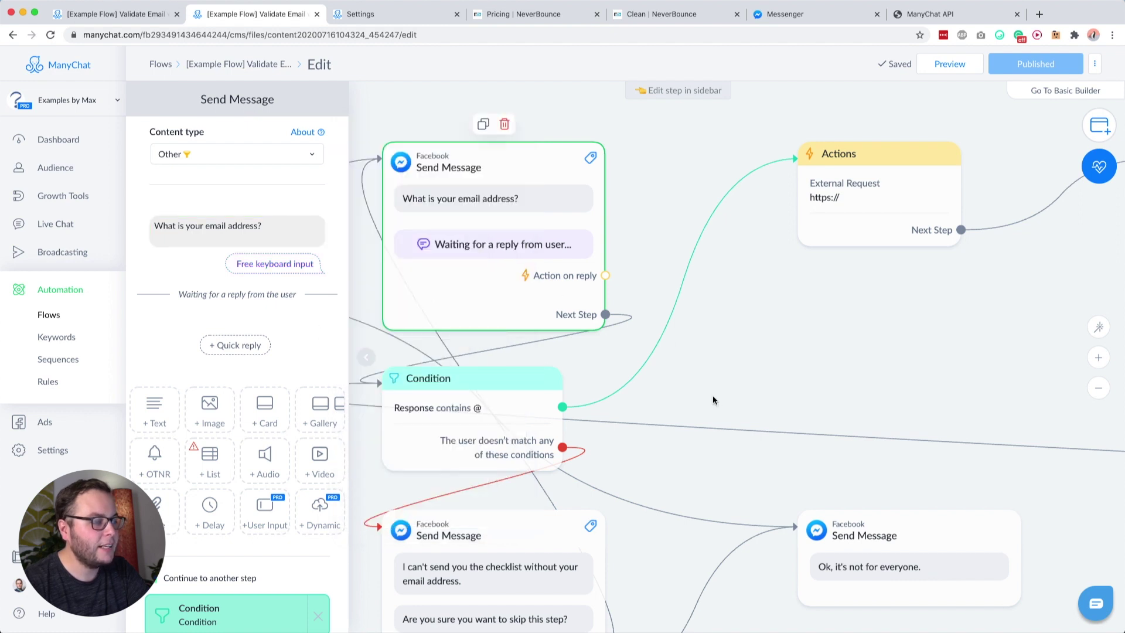
Review the Response contains @ condition, close it, and bring the Actions step into view.
scroll(712, 395, "down", 3)
scroll(713, 395, "left", 3)
left_click(551, 319)
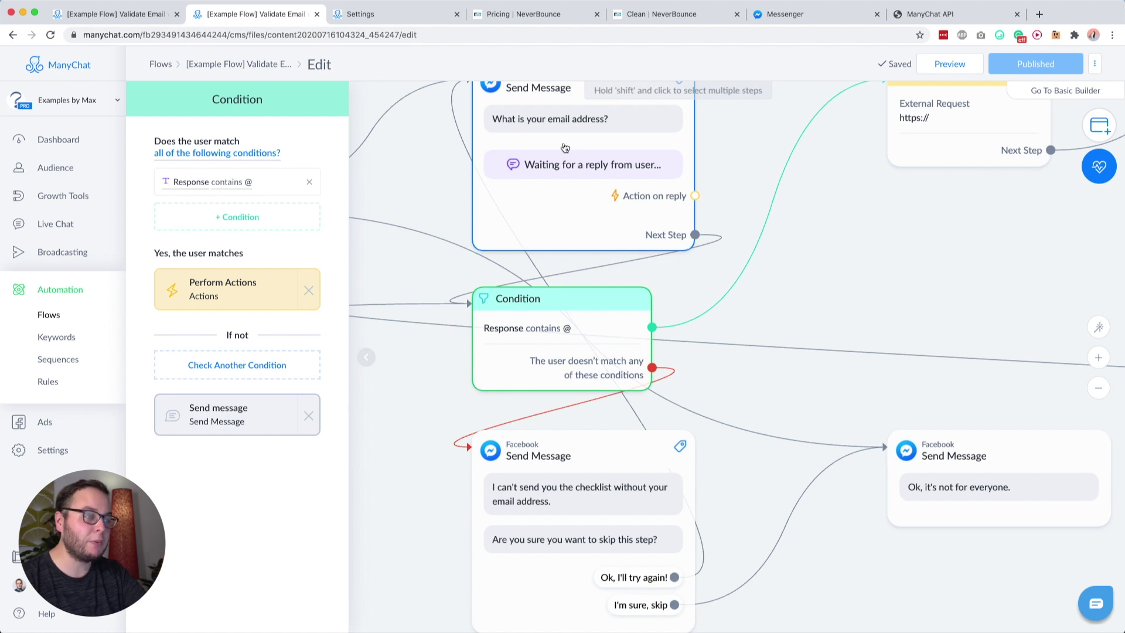
left_click_drag(867, 251, 813, 343)
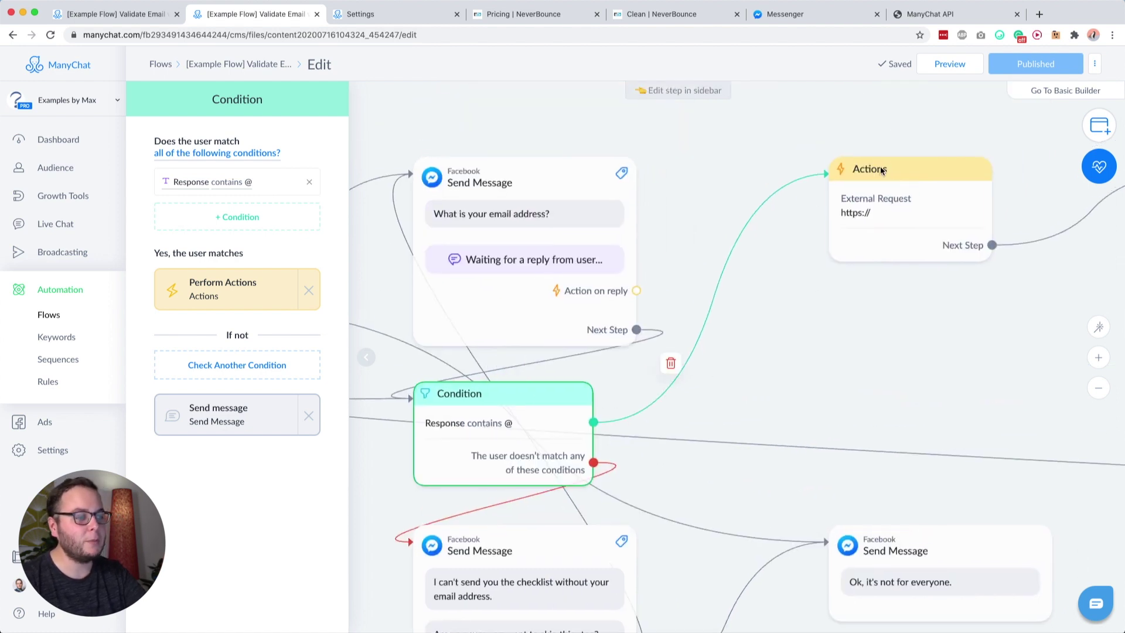
scroll(797, 275, "down", 5)
scroll(797, 275, "left", 2)
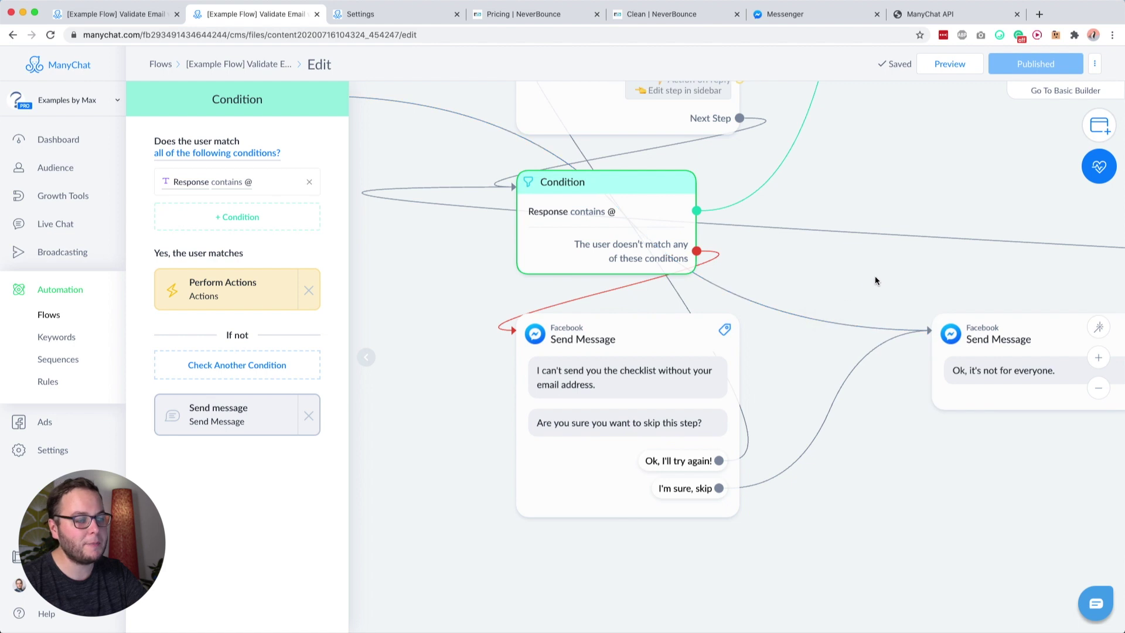
scroll(875, 275, "up", 5)
scroll(874, 275, "right", 5)
left_click(740, 368)
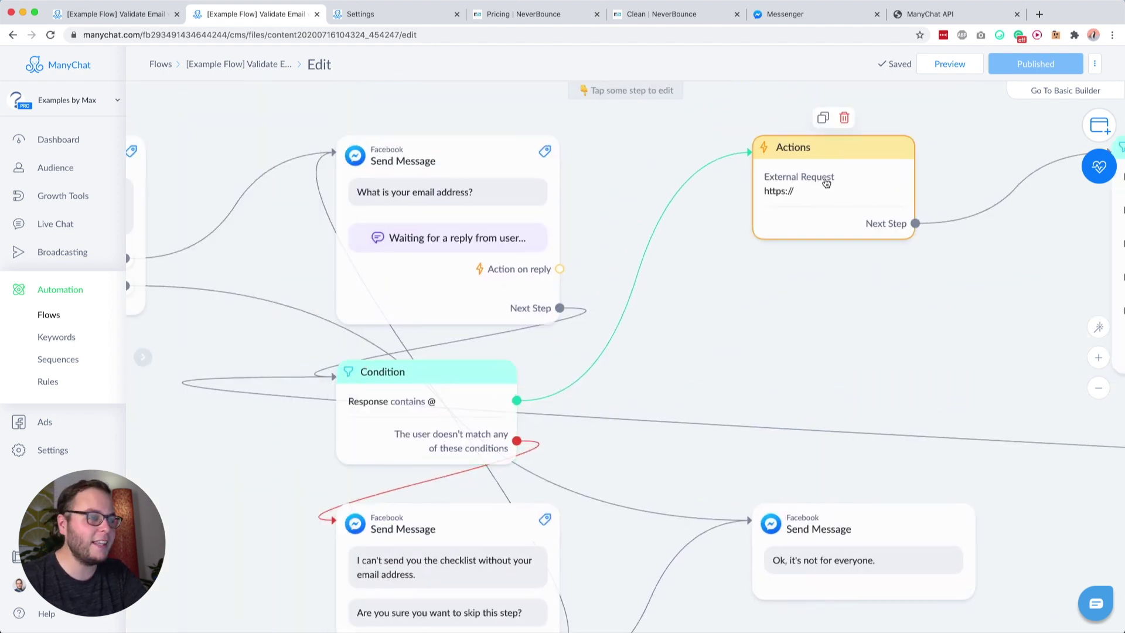
scroll(673, 334, "right", 5)
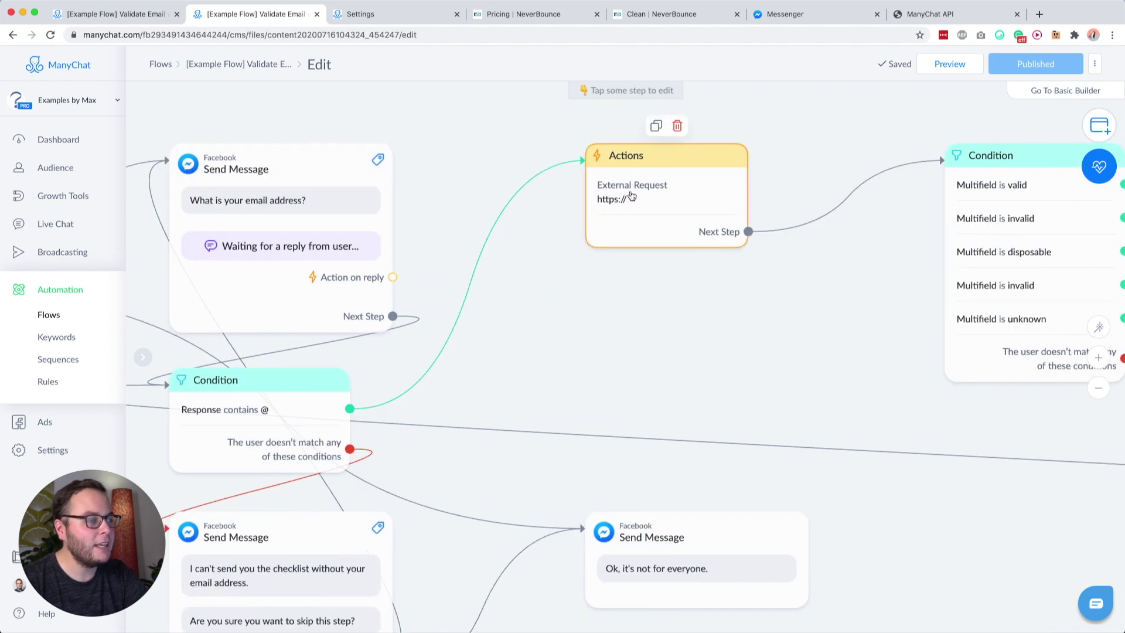
Under NeverBounce Apps, name a new app 'ManyChat Email Validator' and pick the Webhook type.
left_click(659, 15)
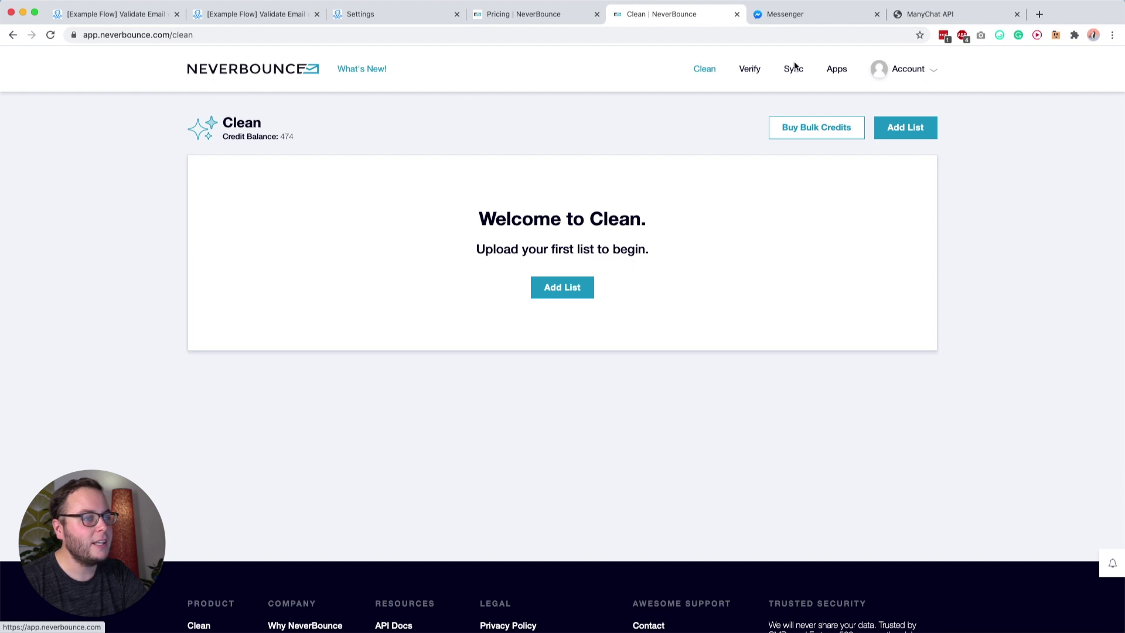
left_click(837, 69)
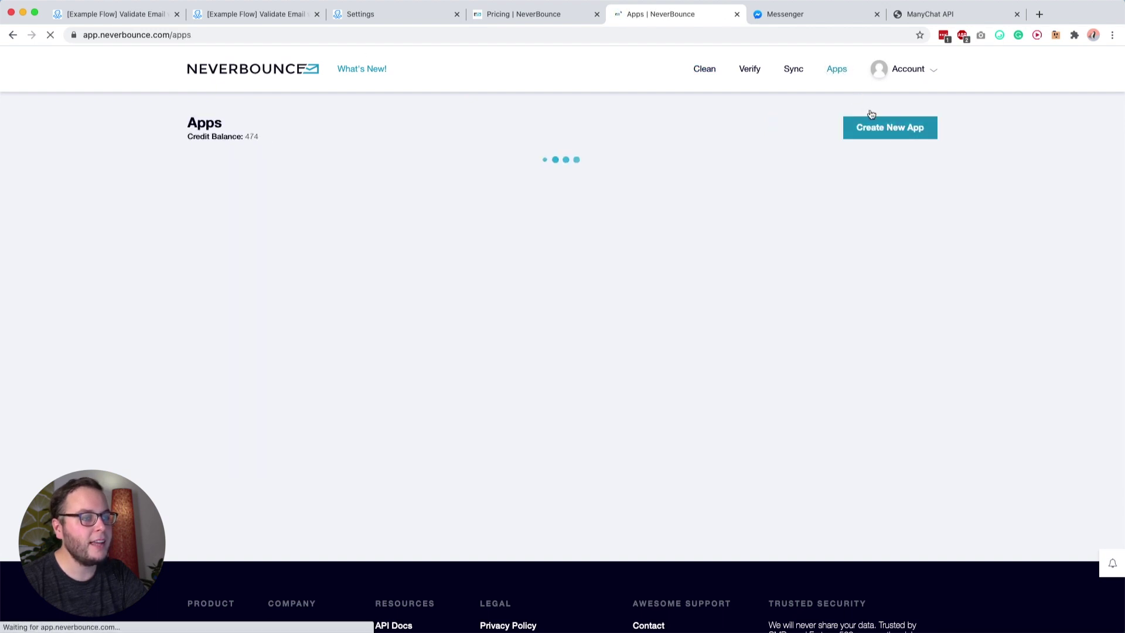
left_click(873, 125)
left_click(453, 207)
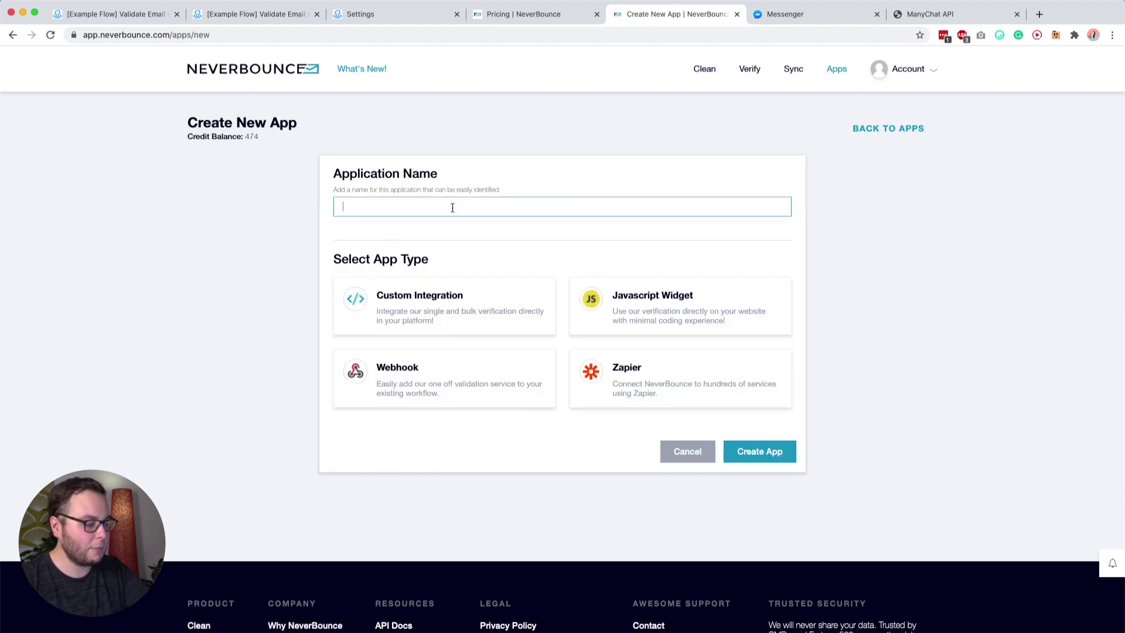
type("ManyChat V")
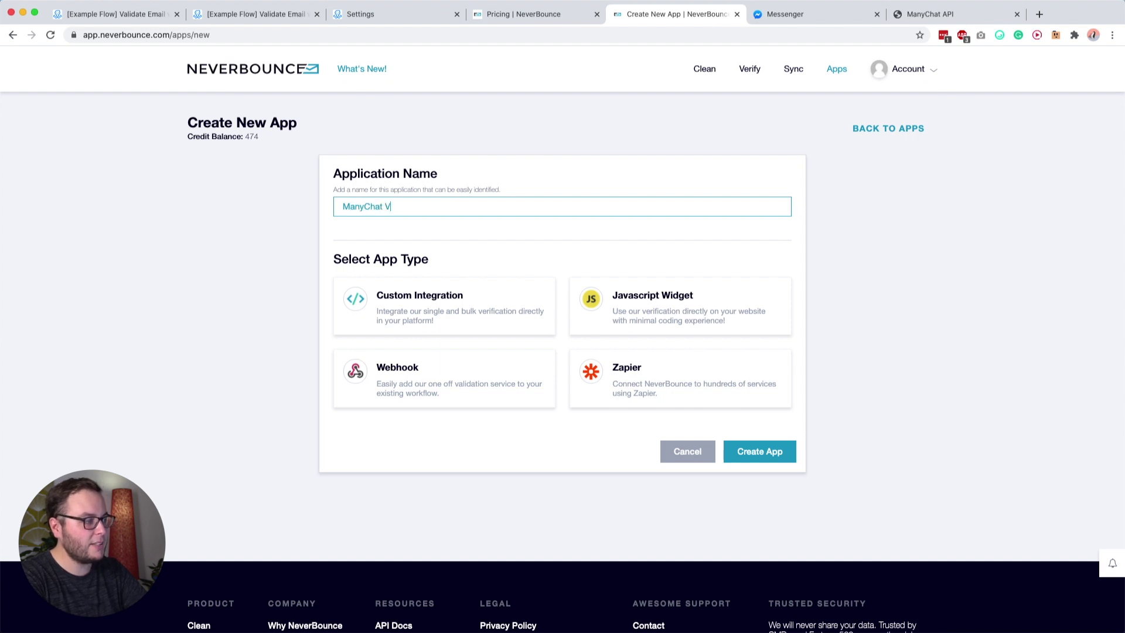
key("BackSpace")
type("Email Validator")
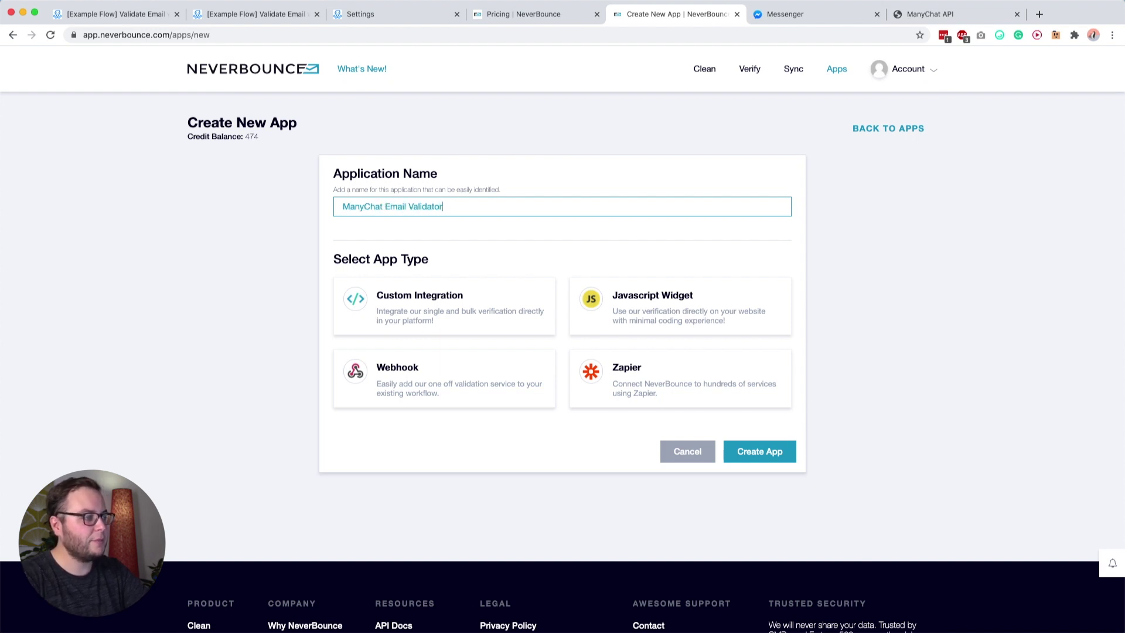
left_click(413, 374)
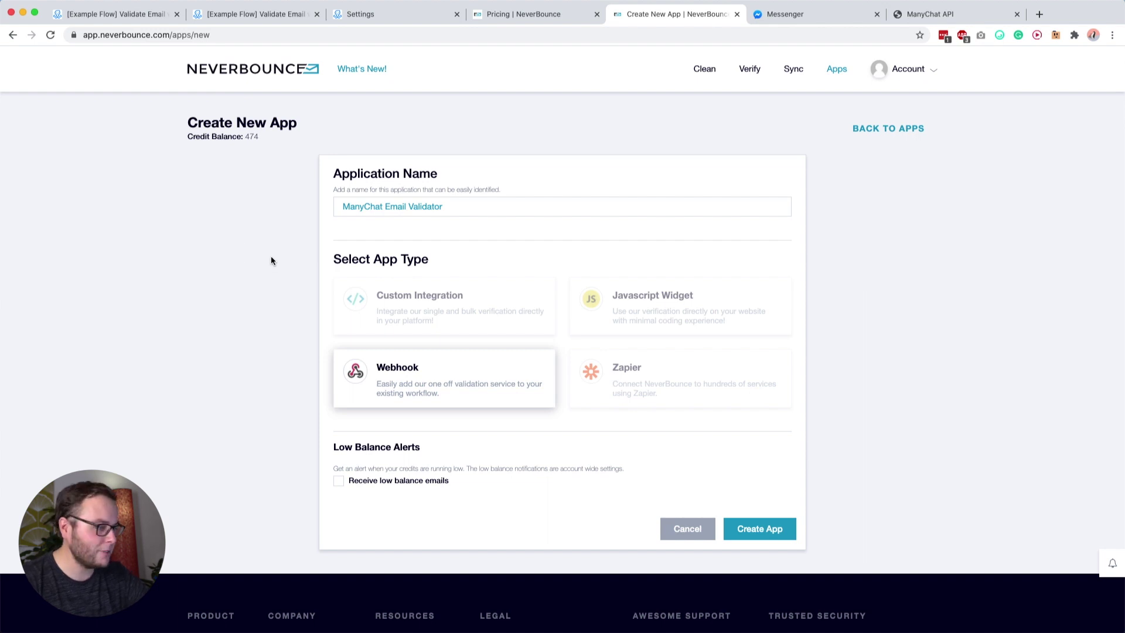
Create the app, then select and copy its single-check webhook URL.
left_click(764, 530)
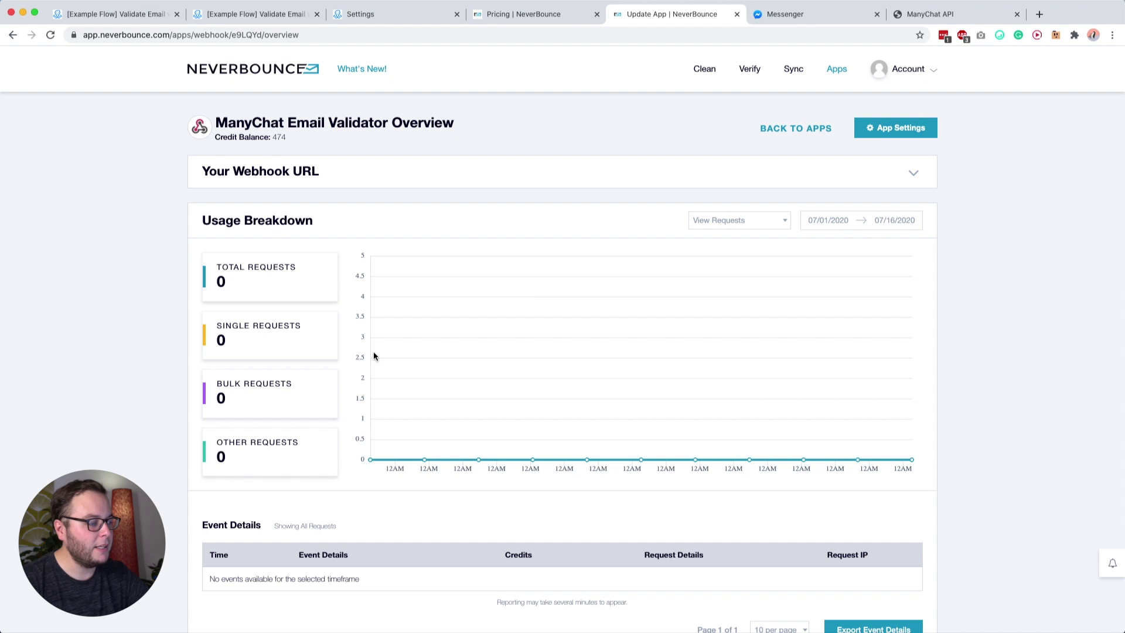
scroll(463, 392, "down", 5)
scroll(462, 392, "up", 5)
left_click(450, 172)
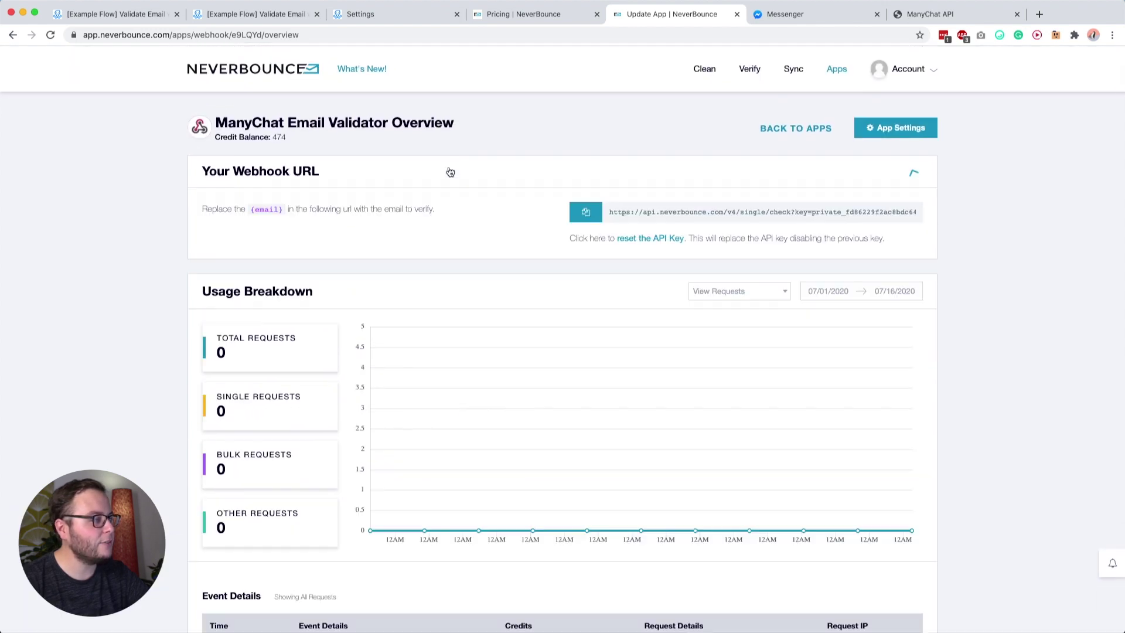
triple_click(691, 212)
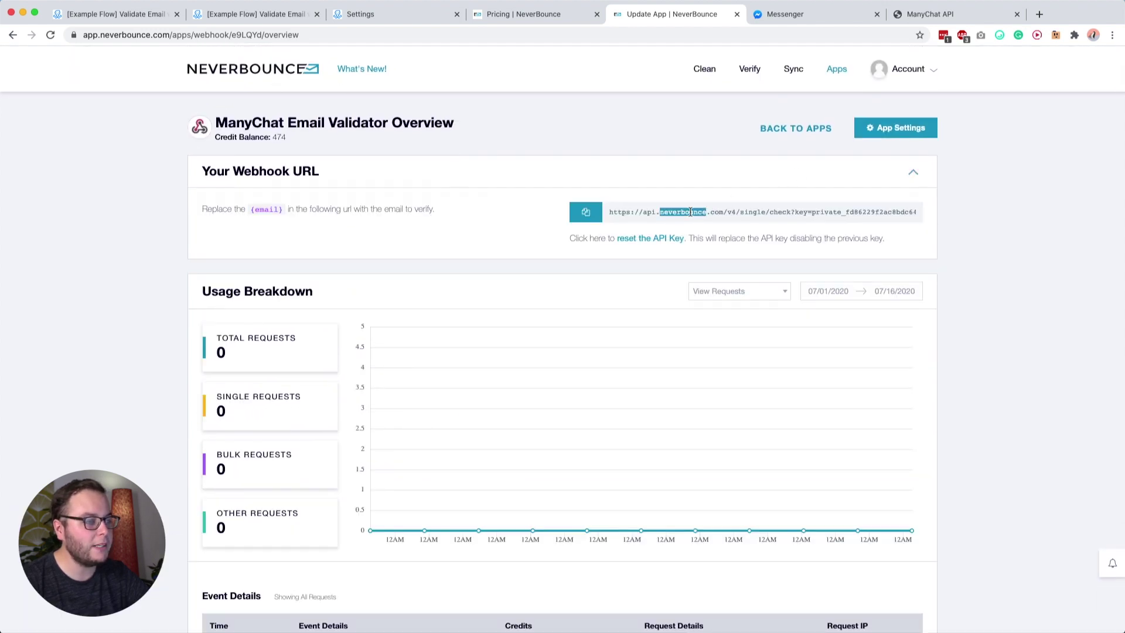
left_click(144, 19)
Paste the webhook URL into the Actions step's External Request, removing the {email} placeholder.
left_click(247, 21)
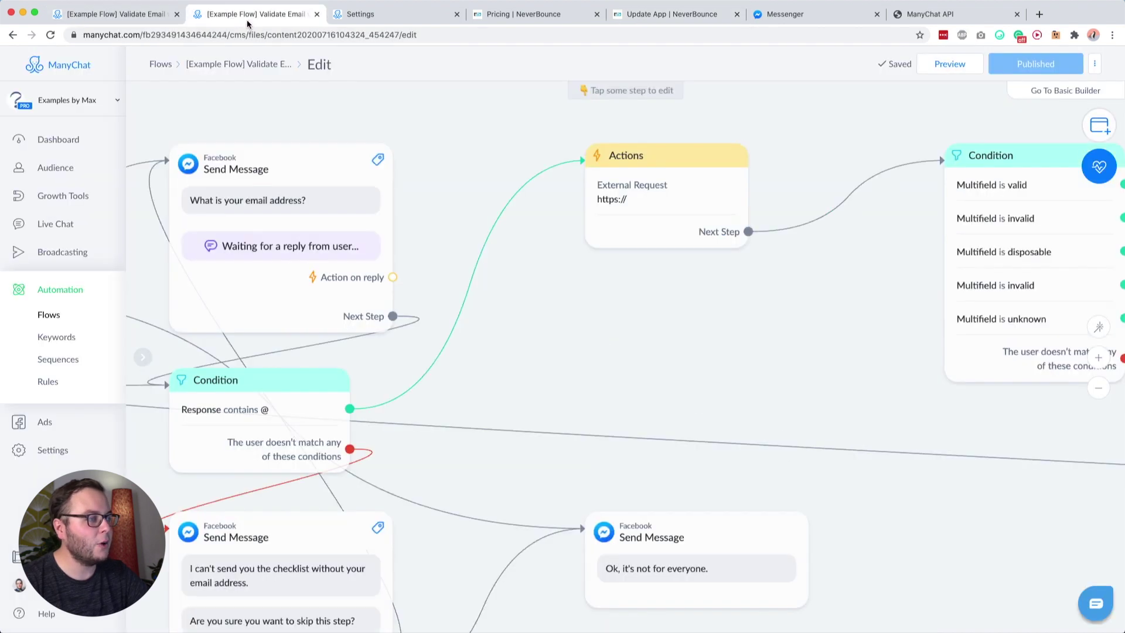
left_click(639, 205)
left_click(197, 166)
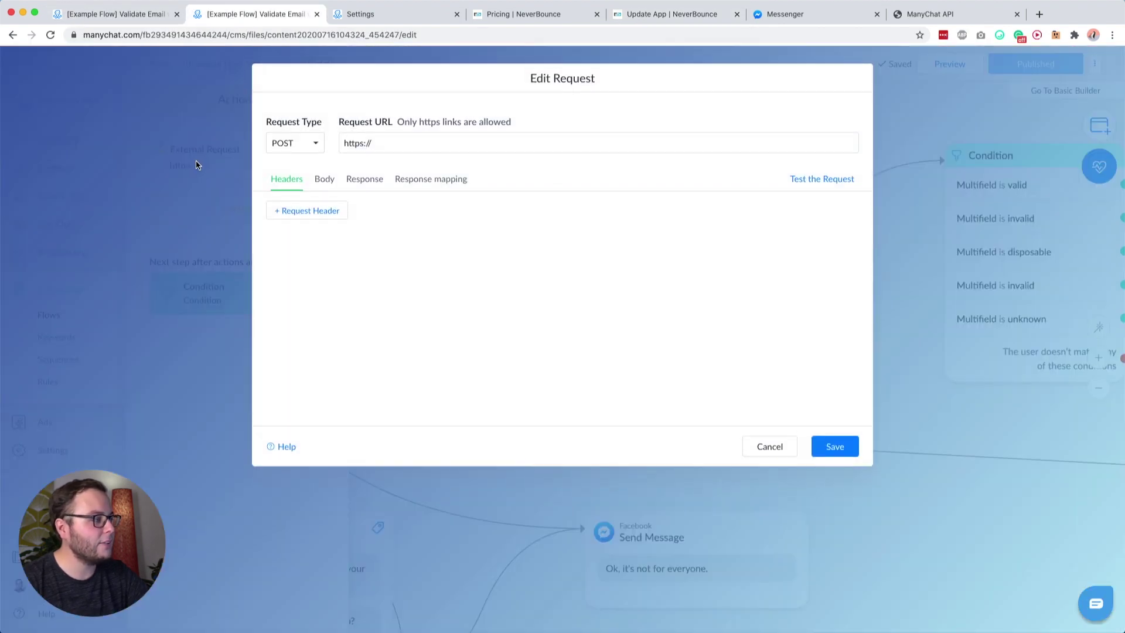
left_click(389, 146)
key("super+a")
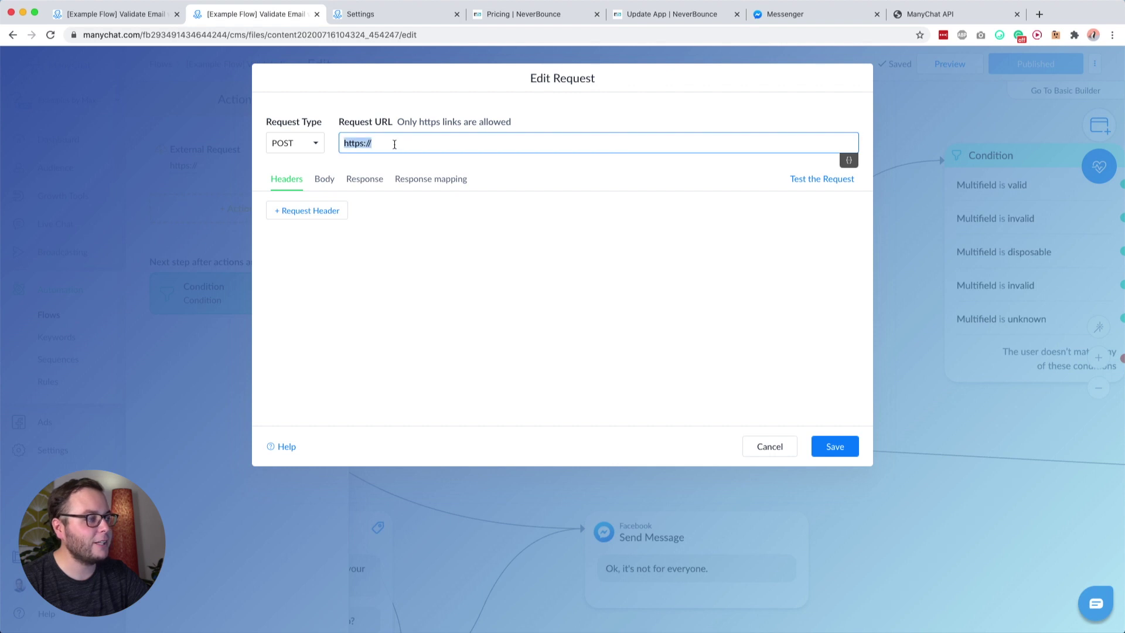
key("super+v")
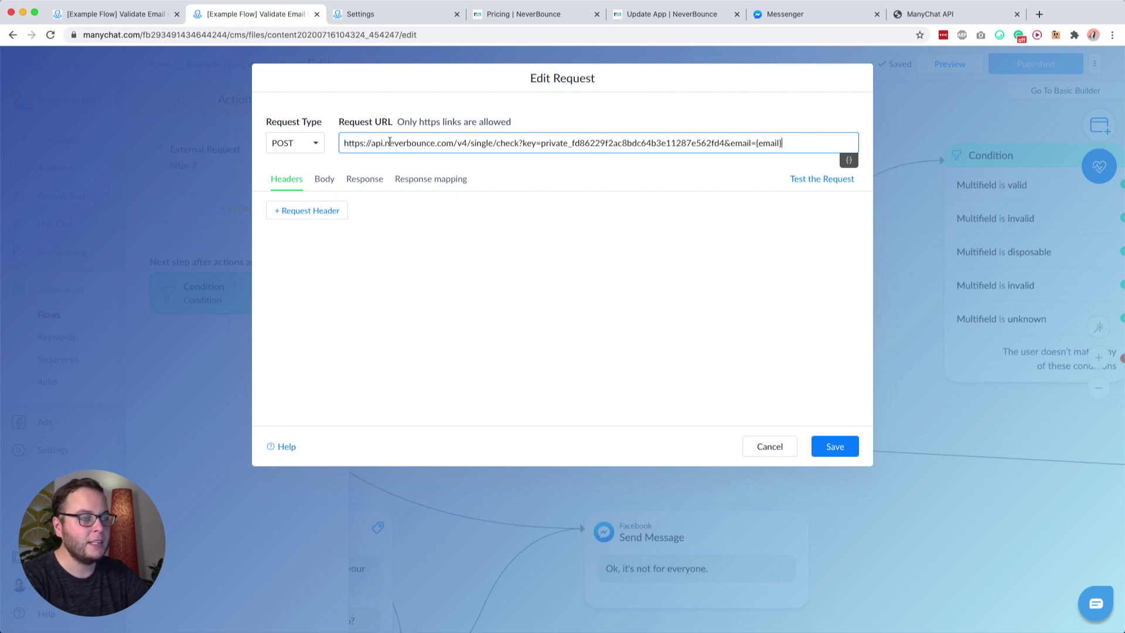
key("BackSpace")
key("BackSpace")
key("BackSpace")
key("BackSpace")
key("BackSpace")
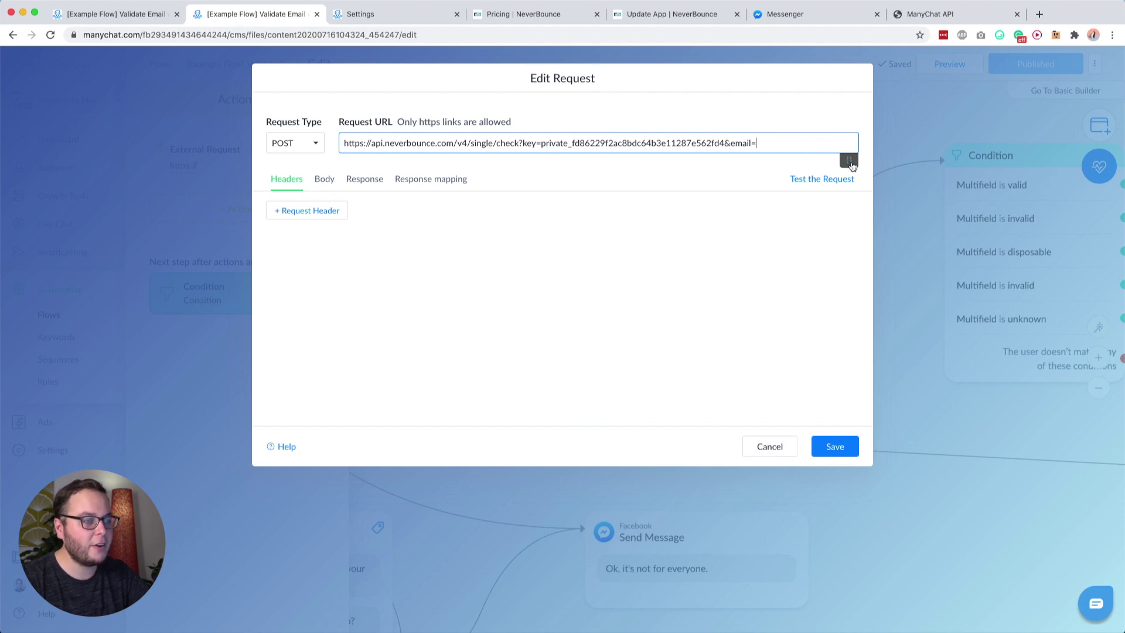
Append the Response custom field after email= in the request URL.
left_click(848, 160)
type("res")
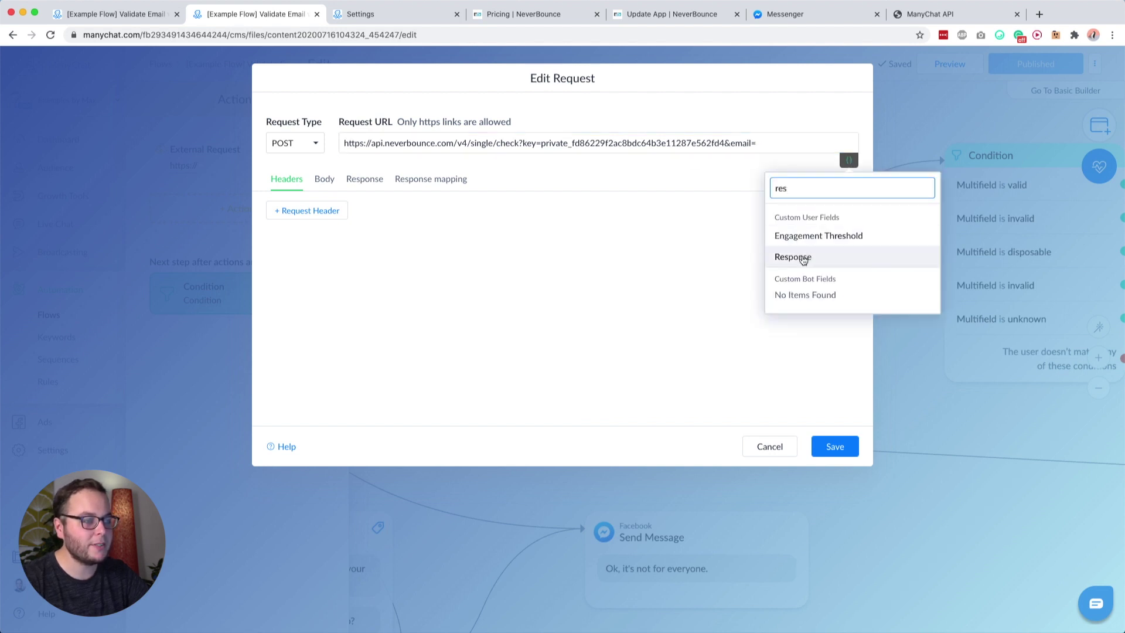
left_click(795, 254)
left_click(673, 113)
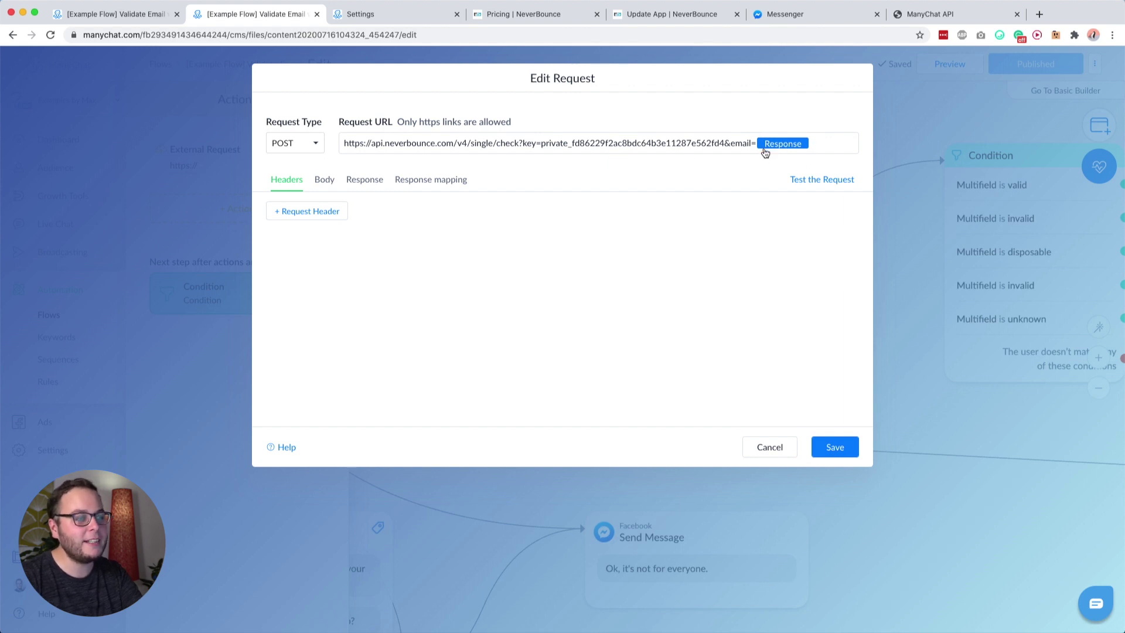
left_click_drag(754, 143, 395, 102)
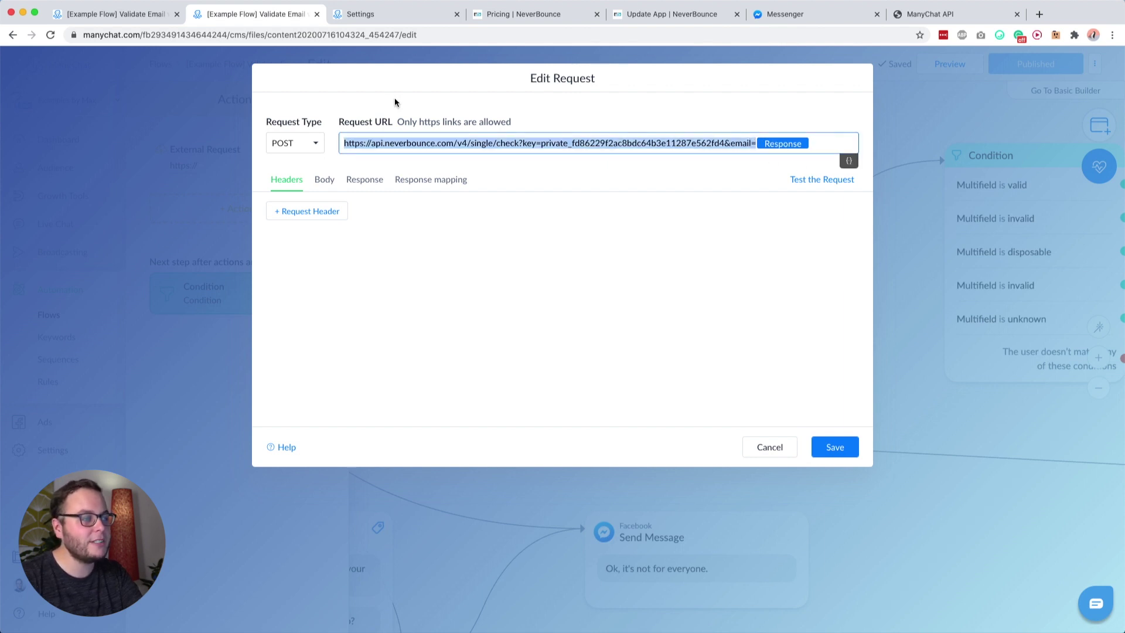
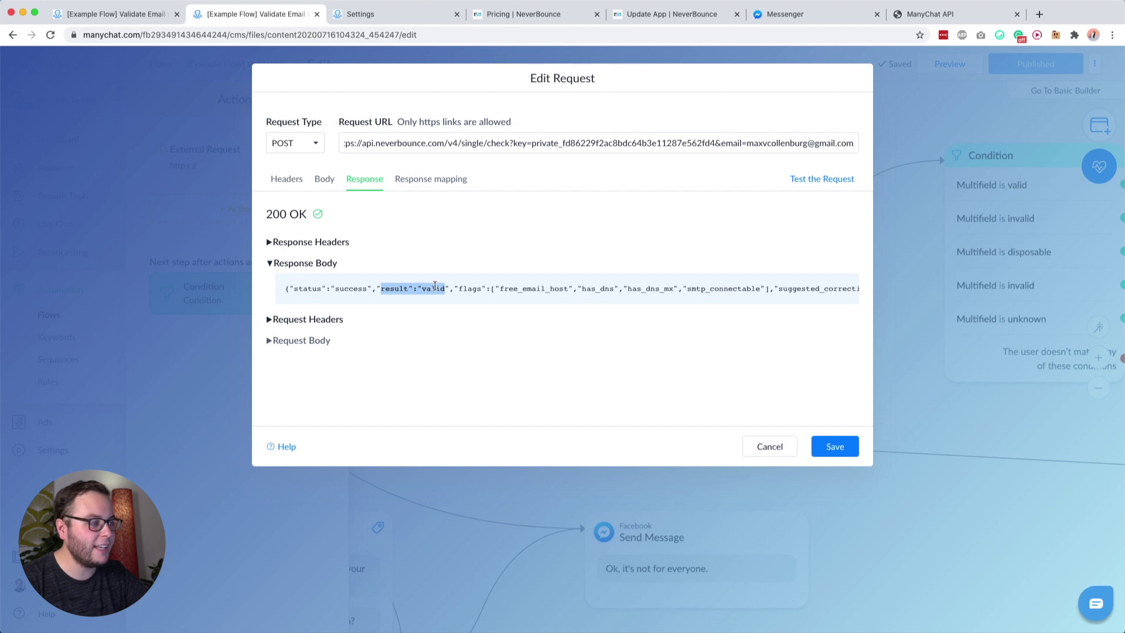
Replace the Request URL's email with random characters and rerun the test request.
double_click(779, 143)
type("etytjytjetyjmt")
left_click(820, 143)
type("yjtetyjjyrtryjtjtyr")
left_click(822, 179)
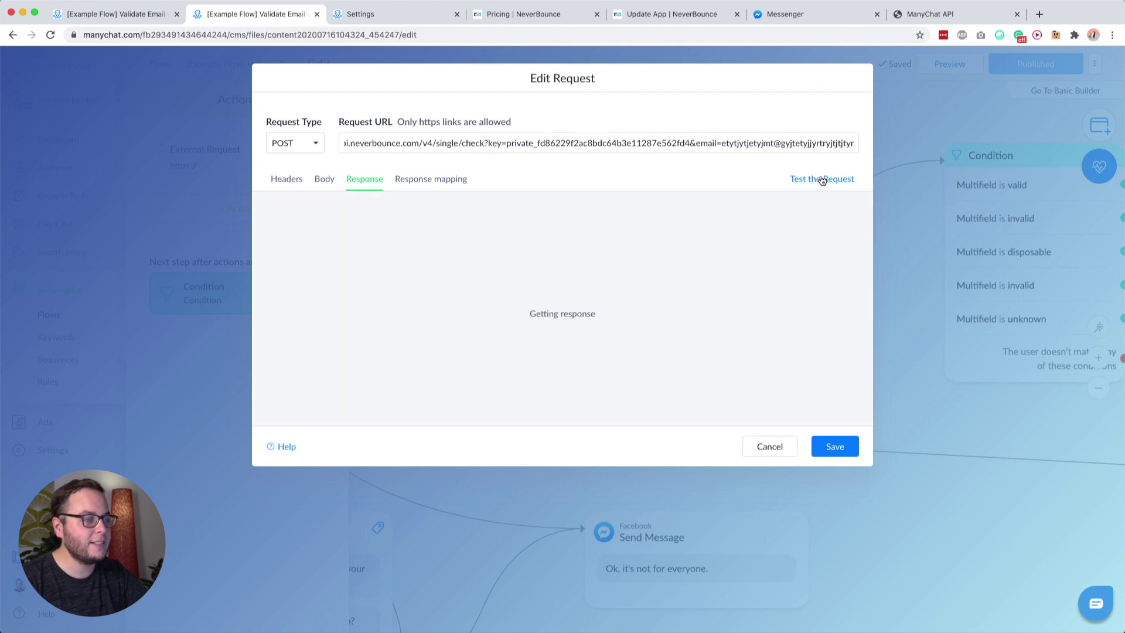
Confirm the response body's result is invalid, then view the response mapping.
double_click(393, 288)
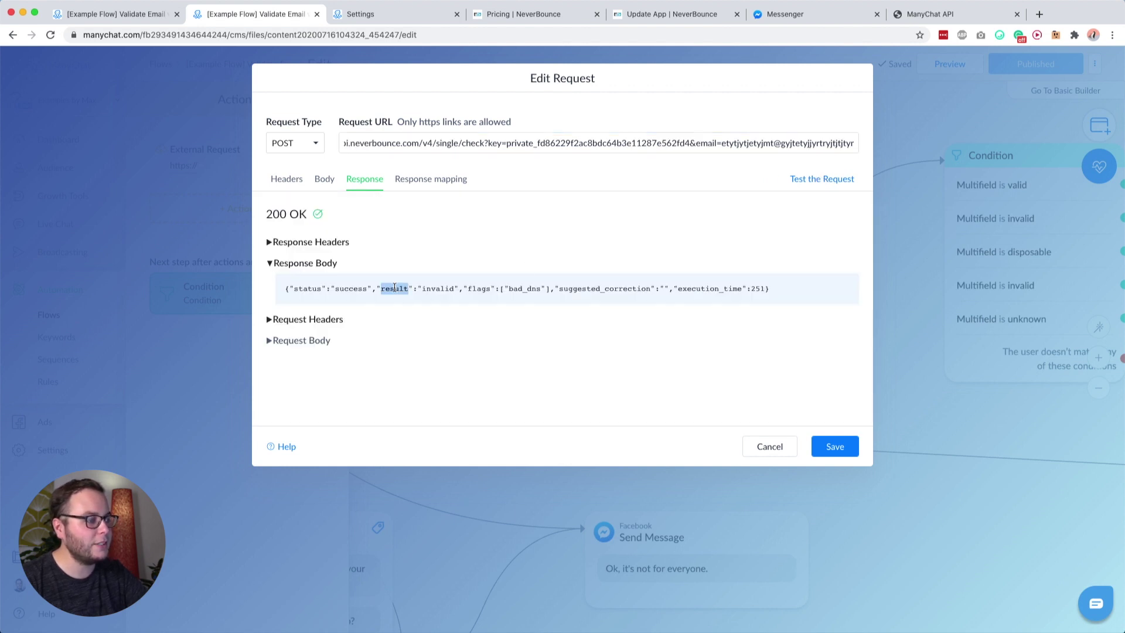
double_click(434, 288)
left_click(414, 289)
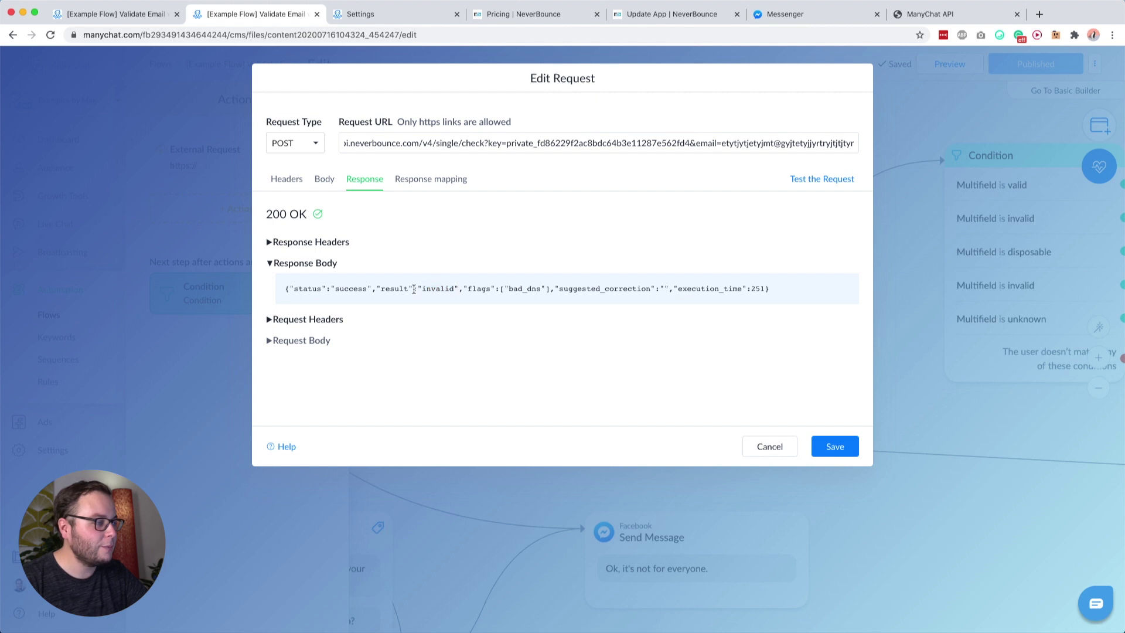
double_click(390, 288)
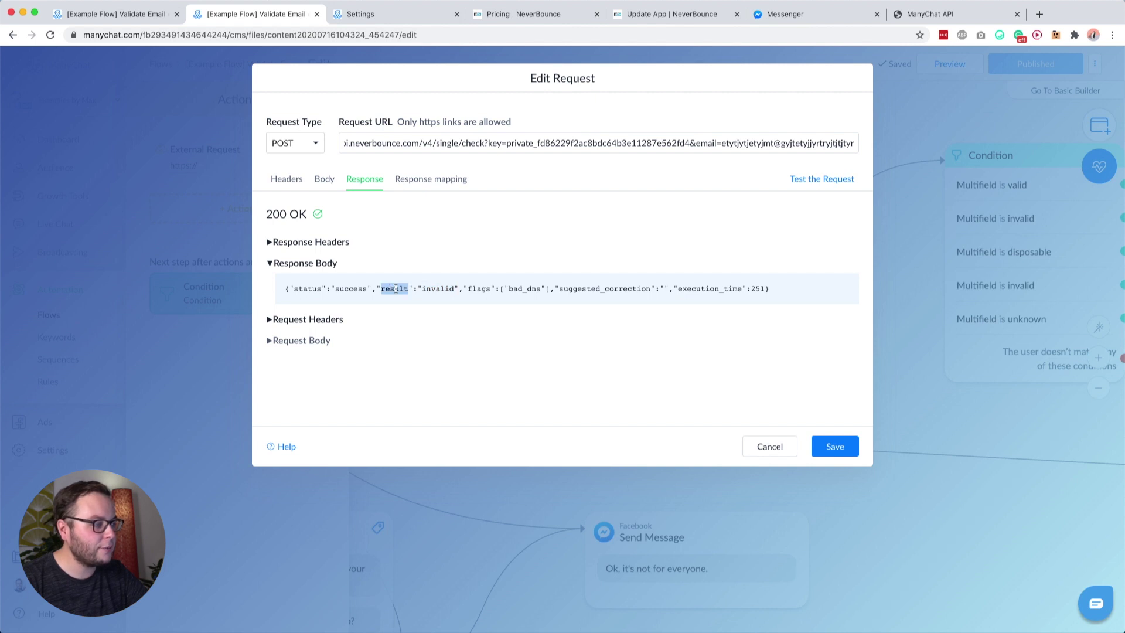
double_click(434, 289)
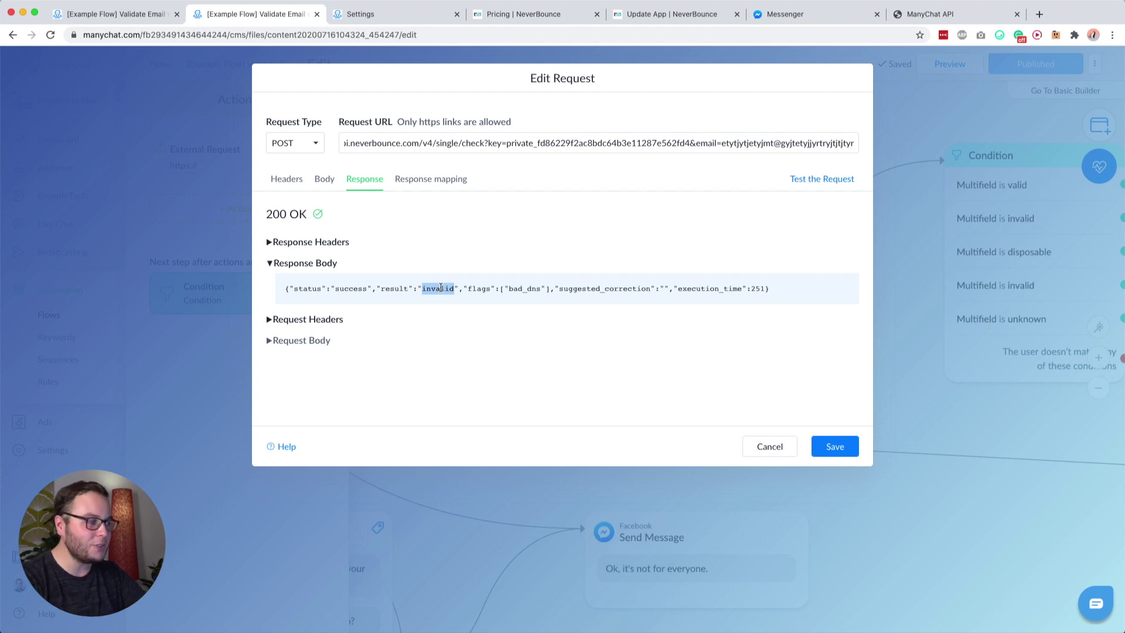
left_click(434, 185)
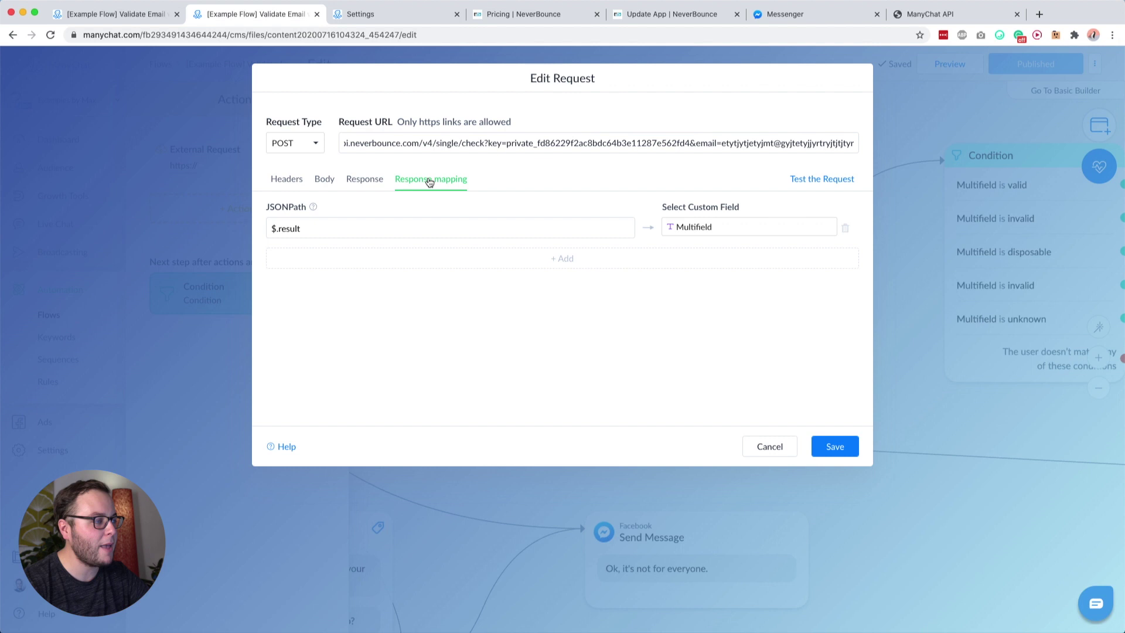
Check that the response mapping sends $.result into Multifield.
left_click(275, 230)
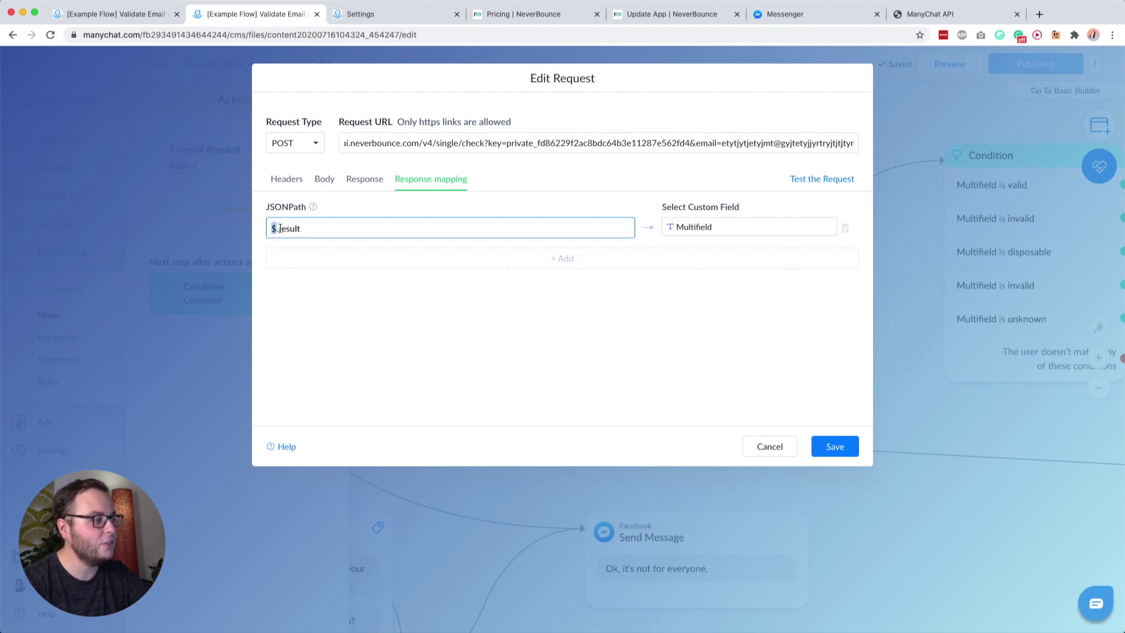
left_click_drag(310, 228, 244, 228)
left_click(322, 232)
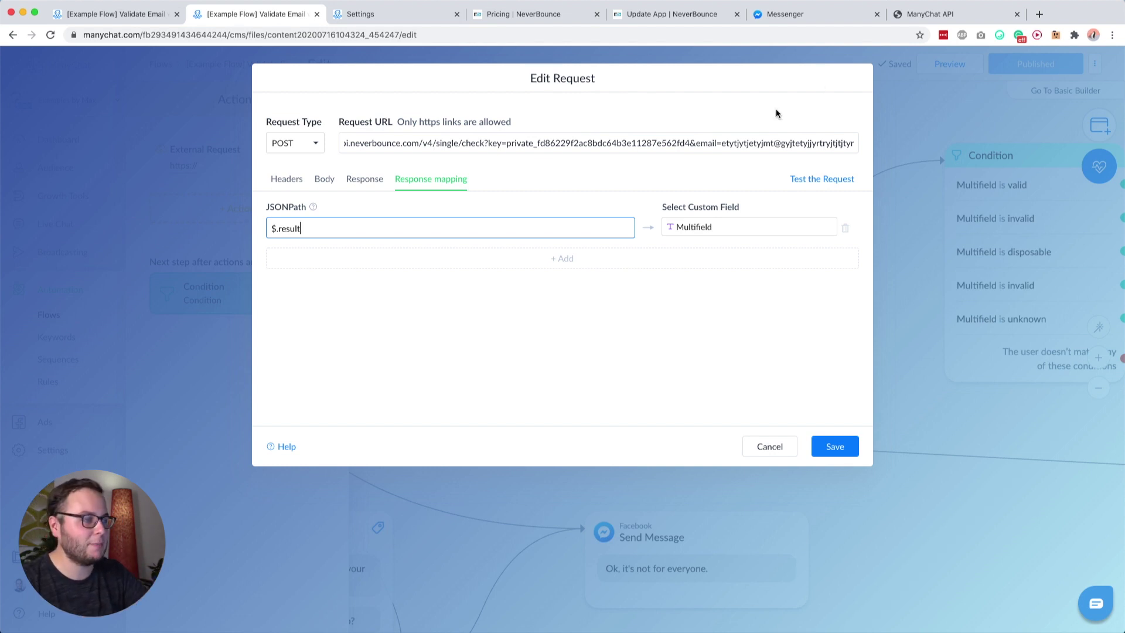
Replace the test email after email= with the Response field and save the request.
left_click_drag(720, 146, 884, 143)
key("BackSpace")
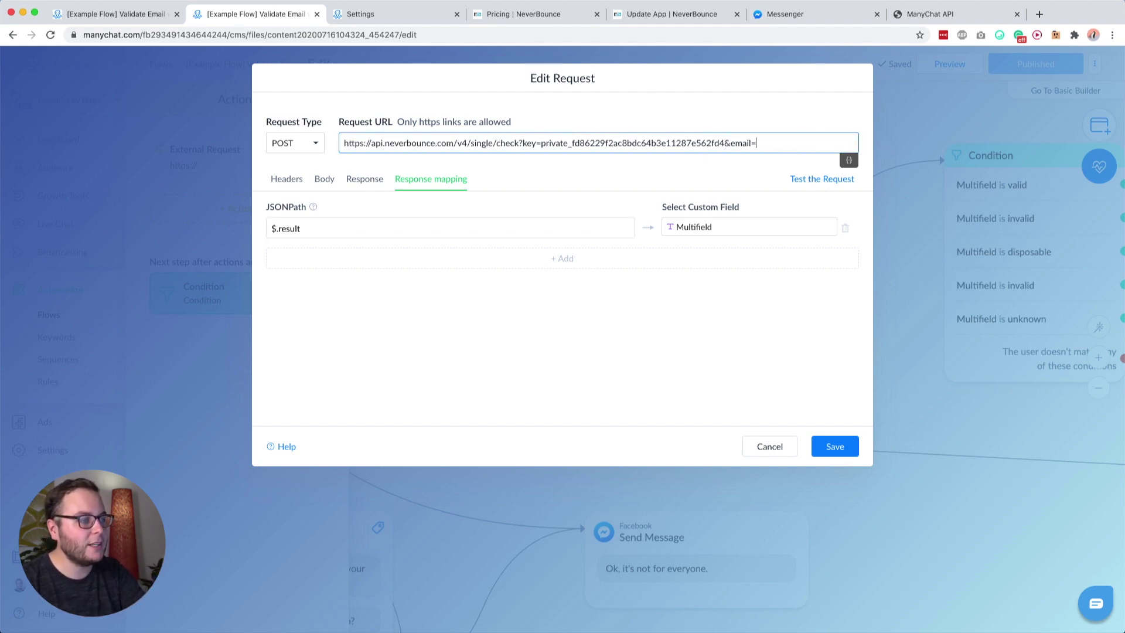
left_click(847, 164)
type("res")
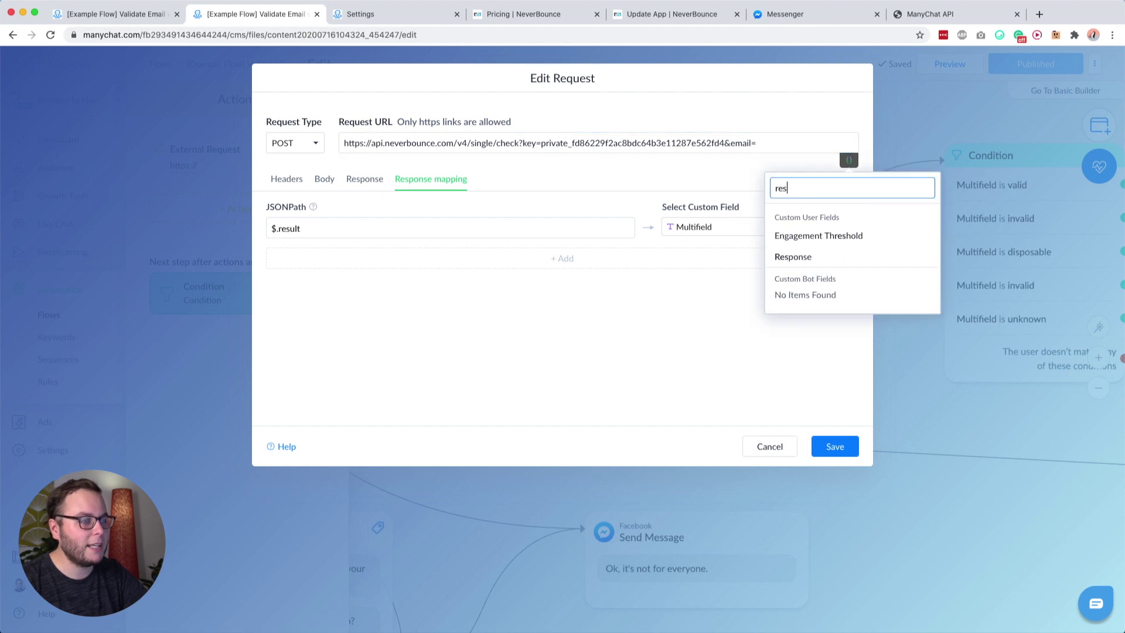
left_click(802, 257)
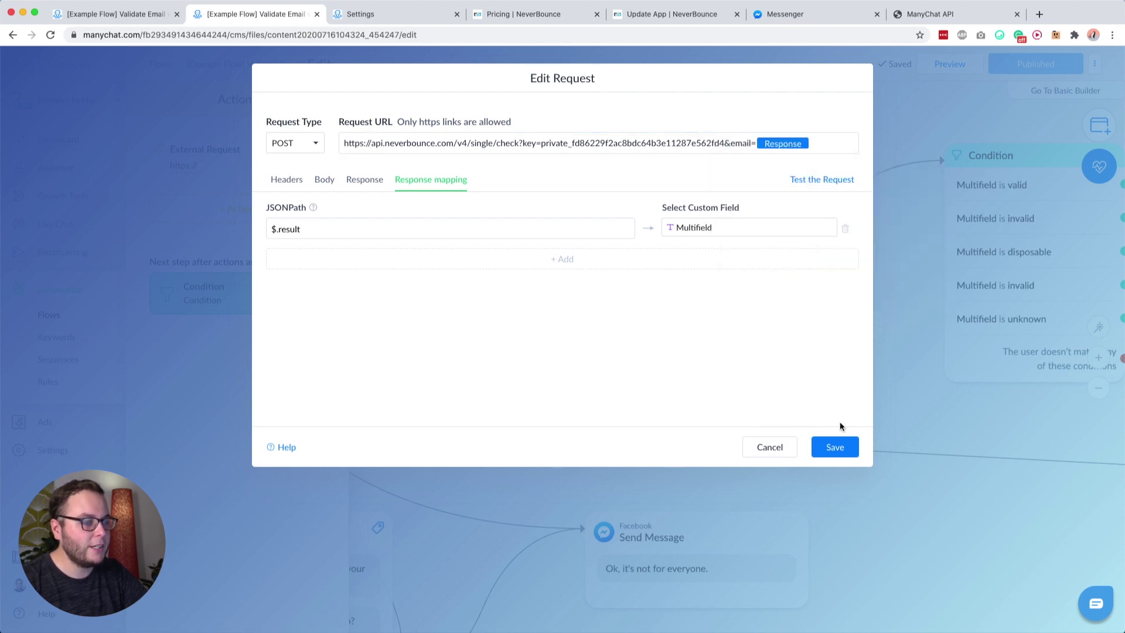
left_click(835, 447)
scroll(703, 328, "left", 3)
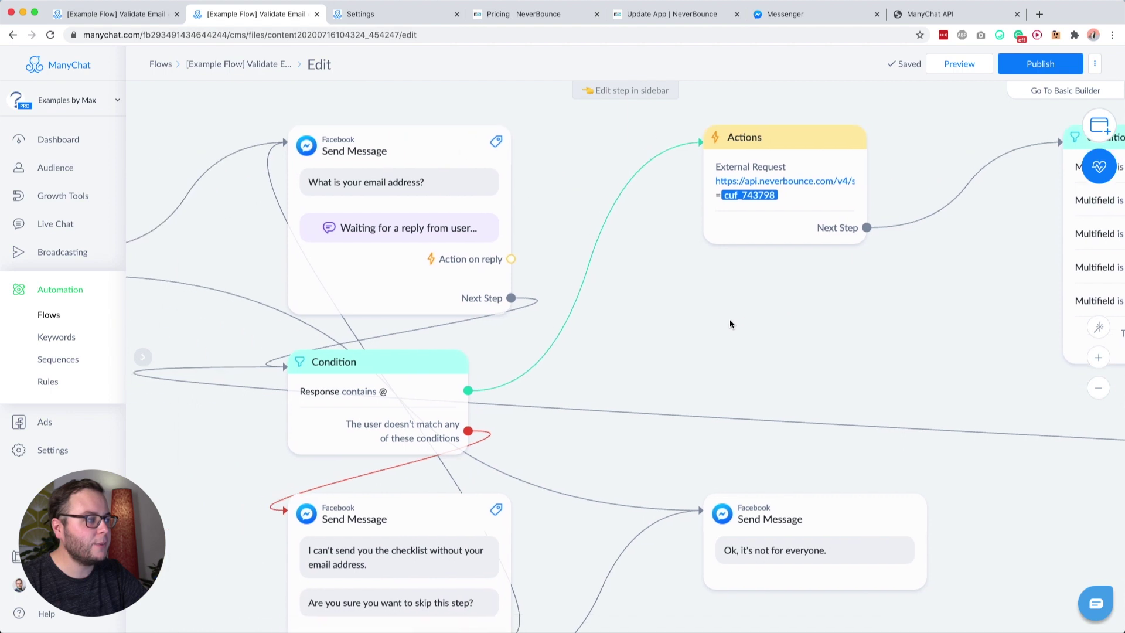
Review the email question step's settings, then close them.
left_click(426, 186)
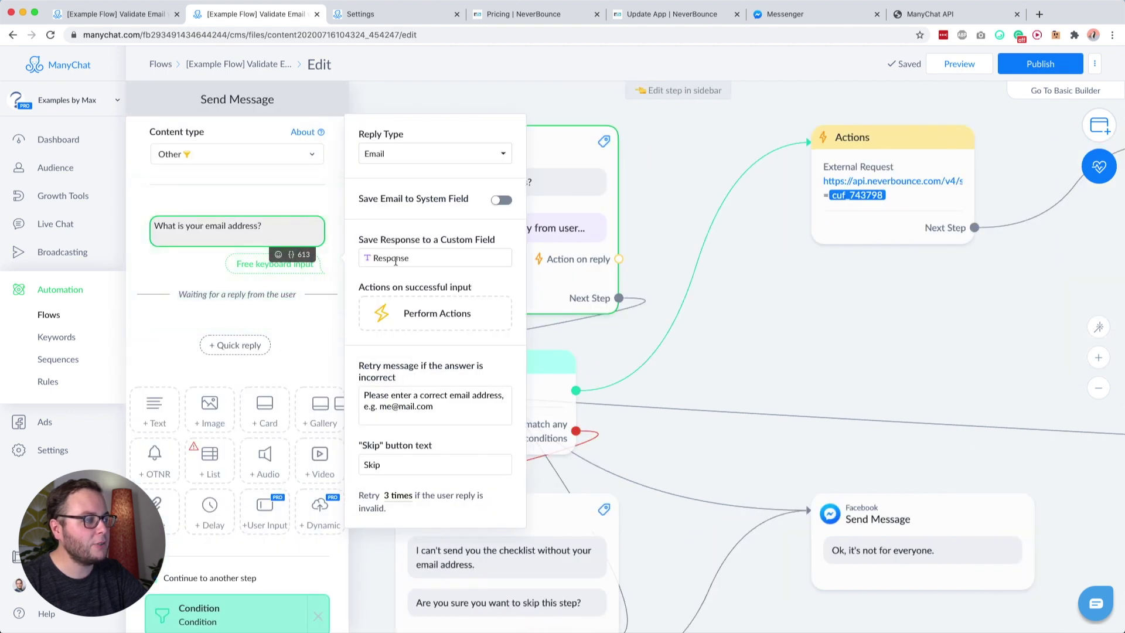
left_click(761, 321)
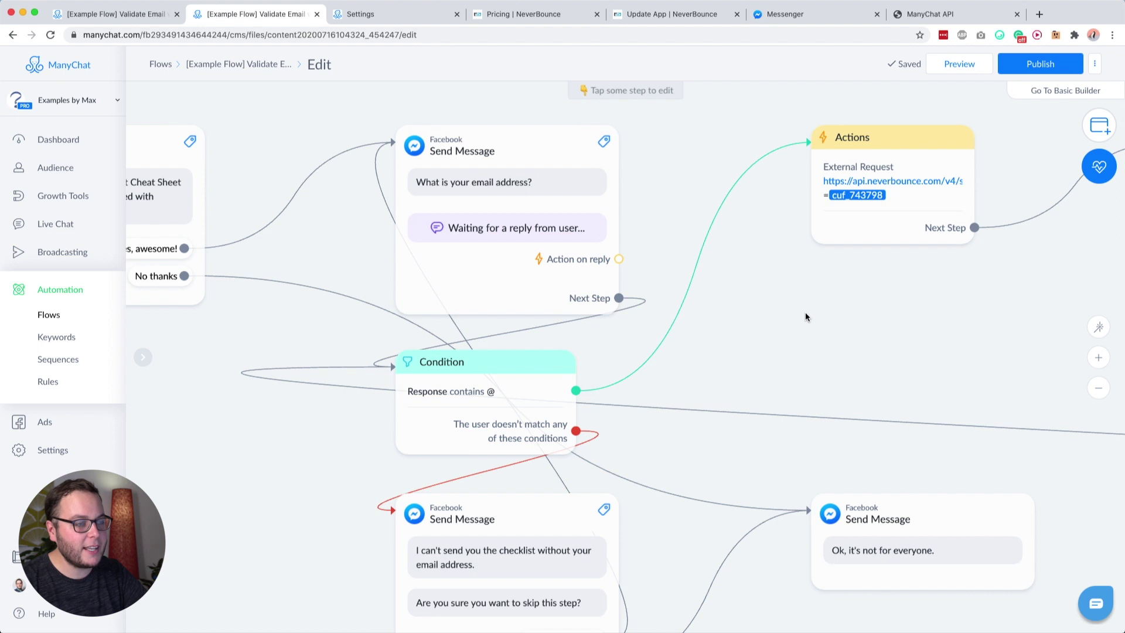
scroll(807, 317, "right", 6)
scroll(807, 316, "up", 2)
Recheck the Actions step's request mapping of $.result to Multifield, save it, and view the Condition.
left_click(556, 279)
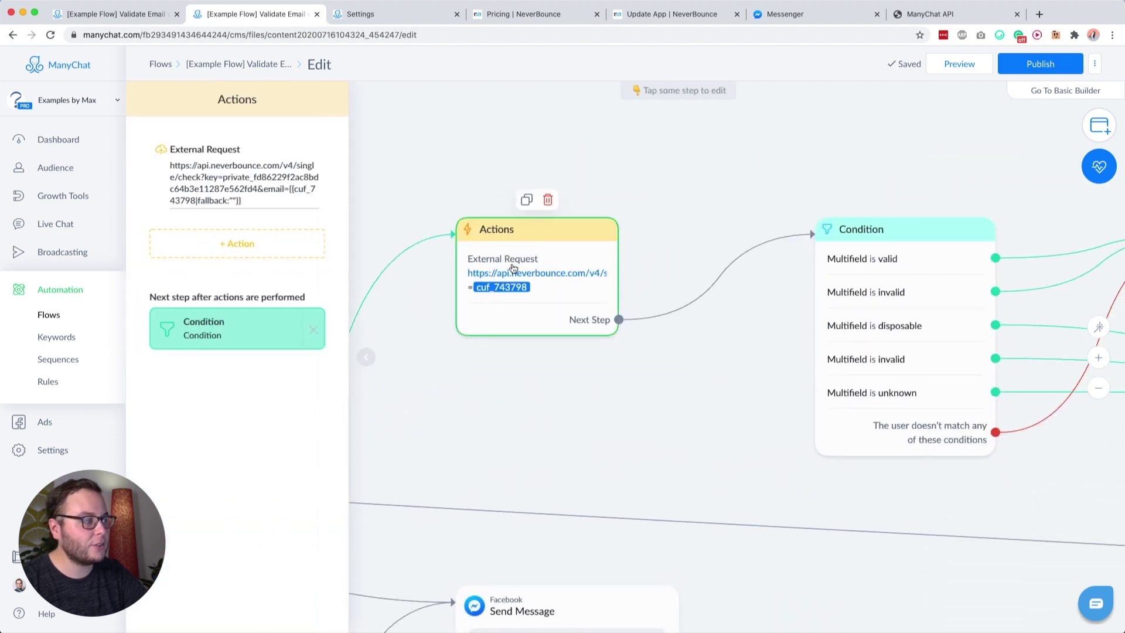
left_click(258, 173)
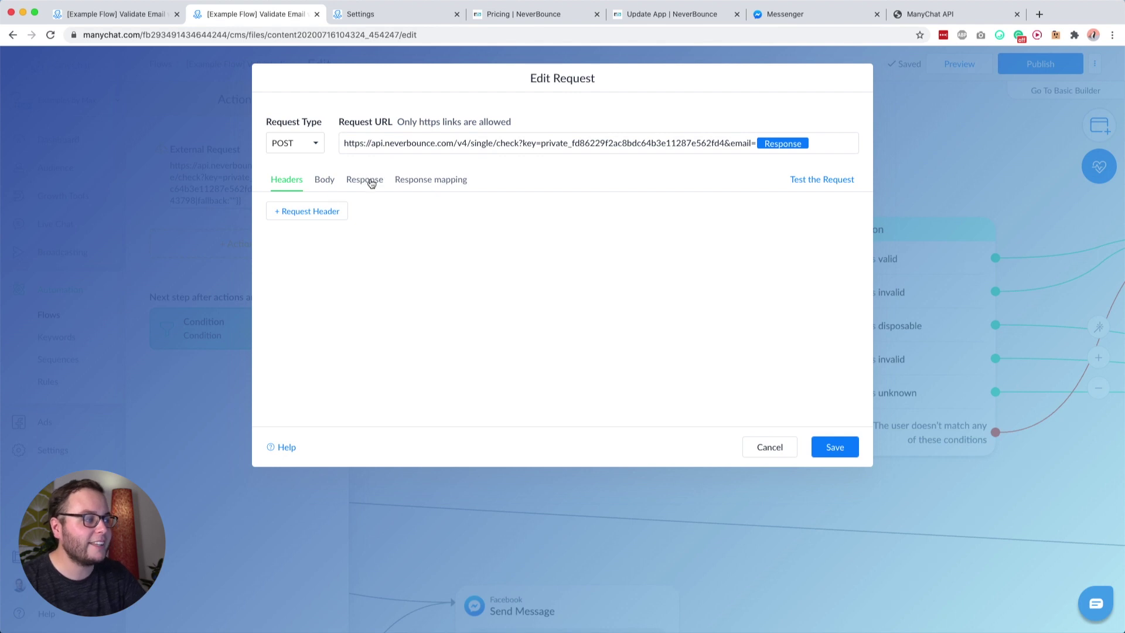
left_click(375, 184)
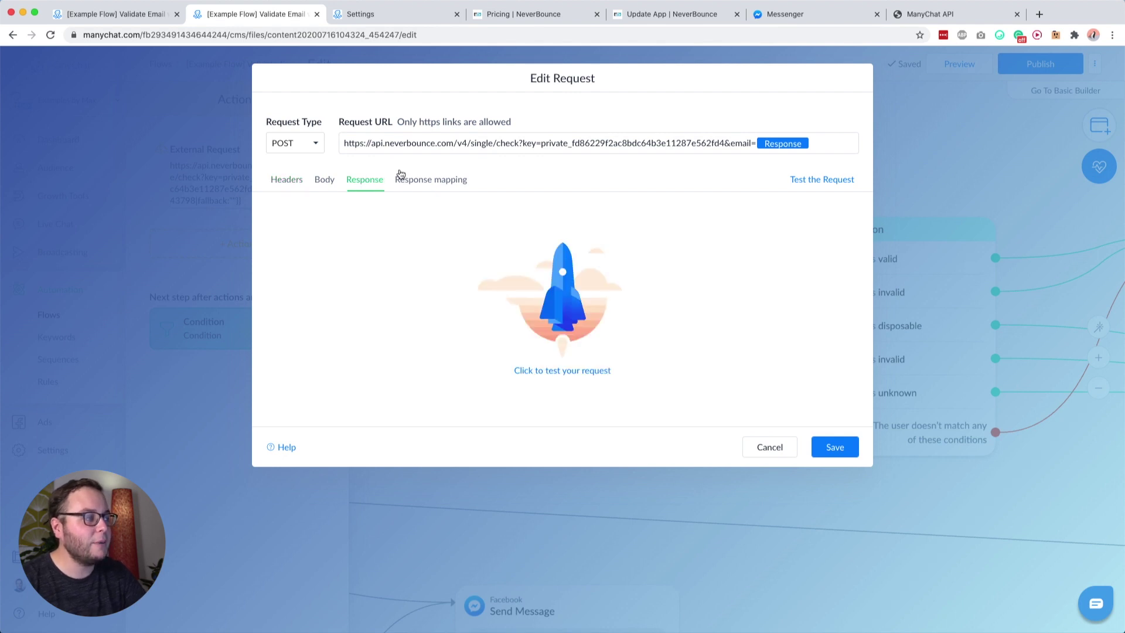
left_click(431, 187)
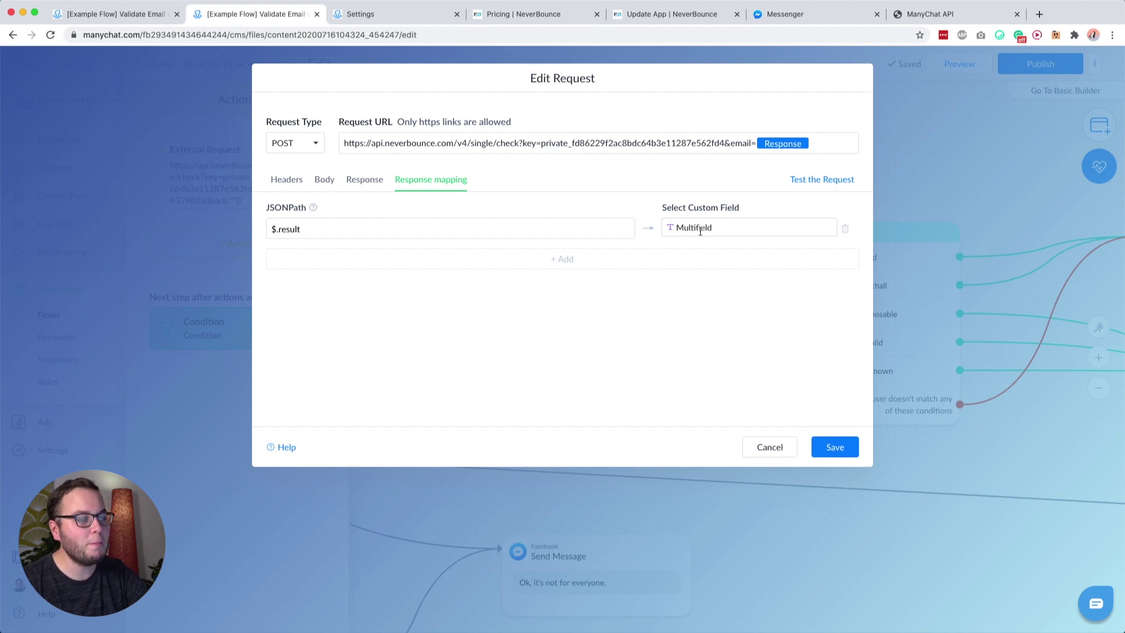
left_click(837, 445)
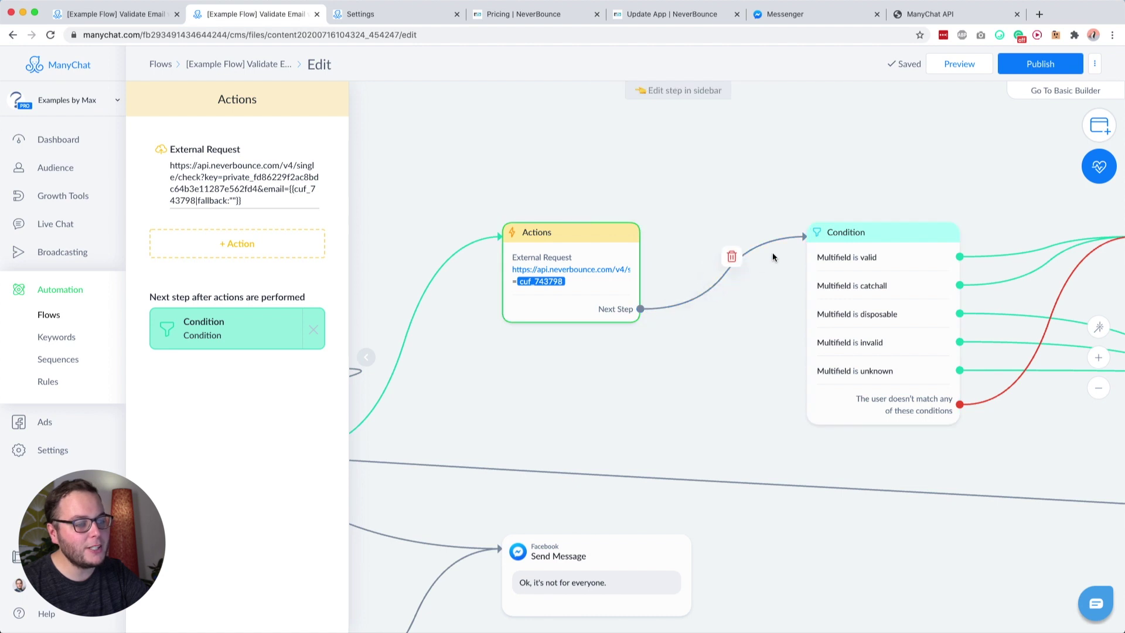
left_click_drag(796, 335, 687, 343)
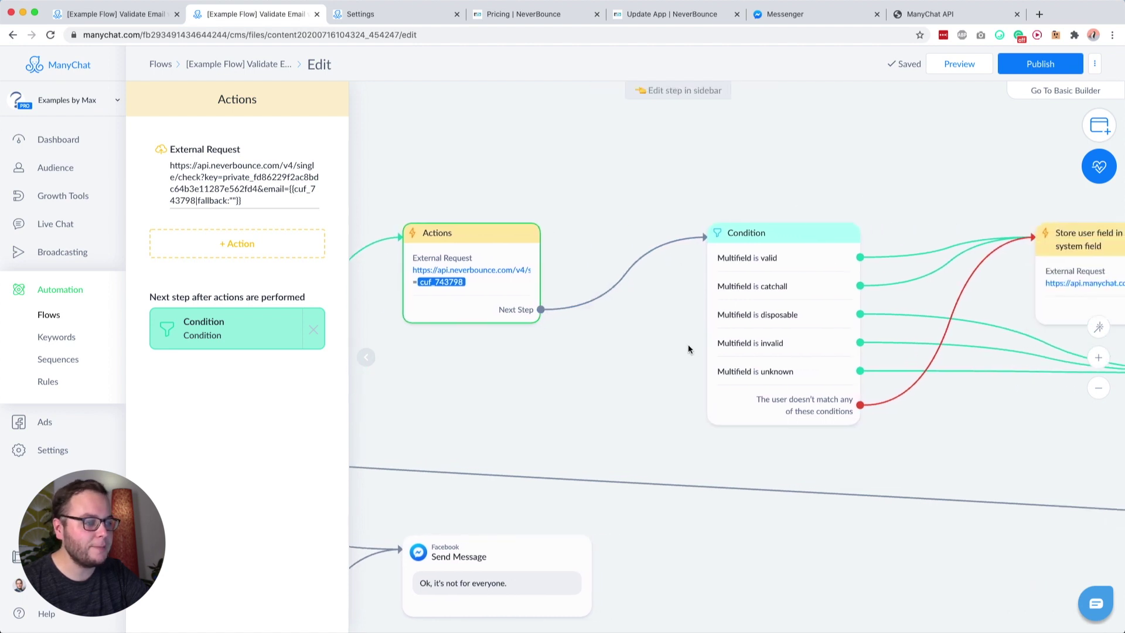
left_click(759, 296)
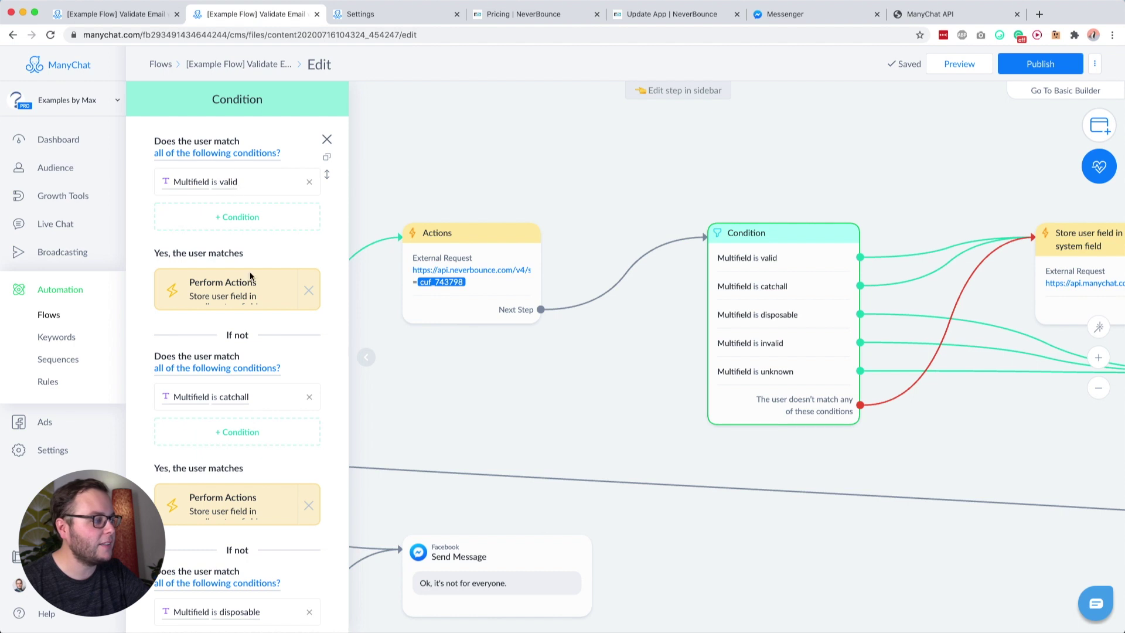
Review the Condition's valid, catchall, disposable, invalid and unknown branches, then close its panel.
scroll(250, 339, "down", 2)
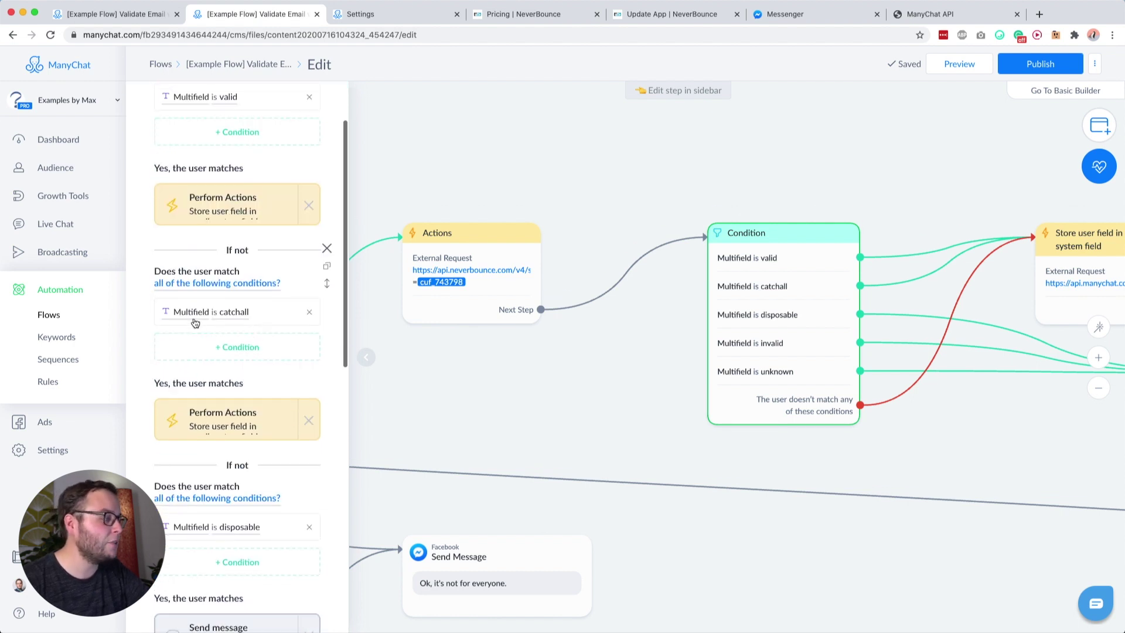
scroll(229, 375, "down", 3)
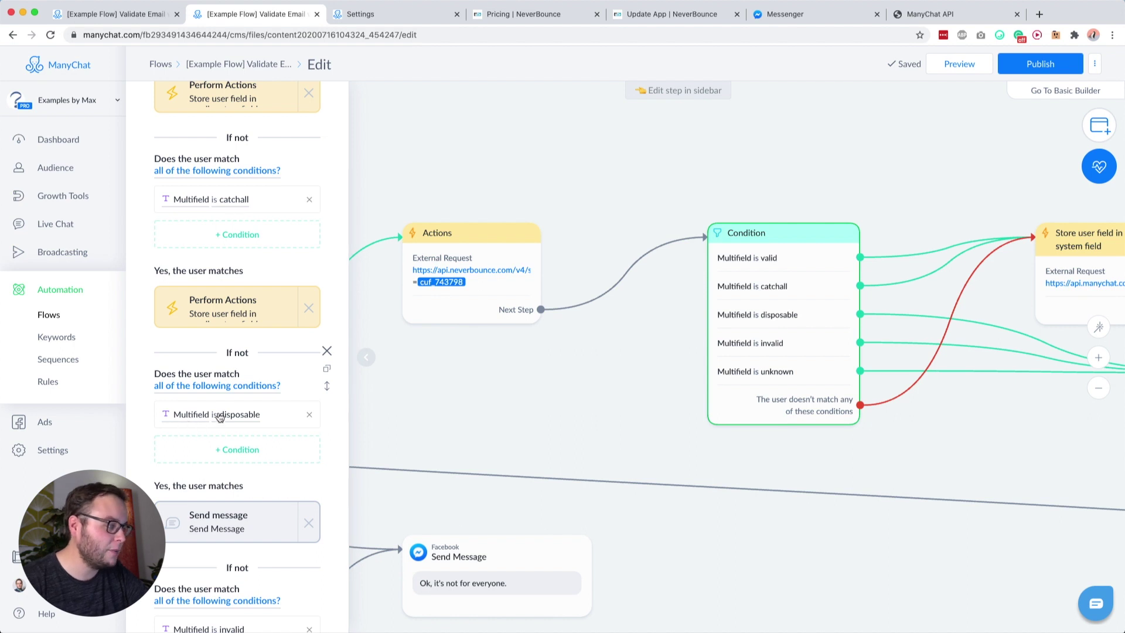
scroll(223, 414, "down", 4)
scroll(252, 416, "down", 1)
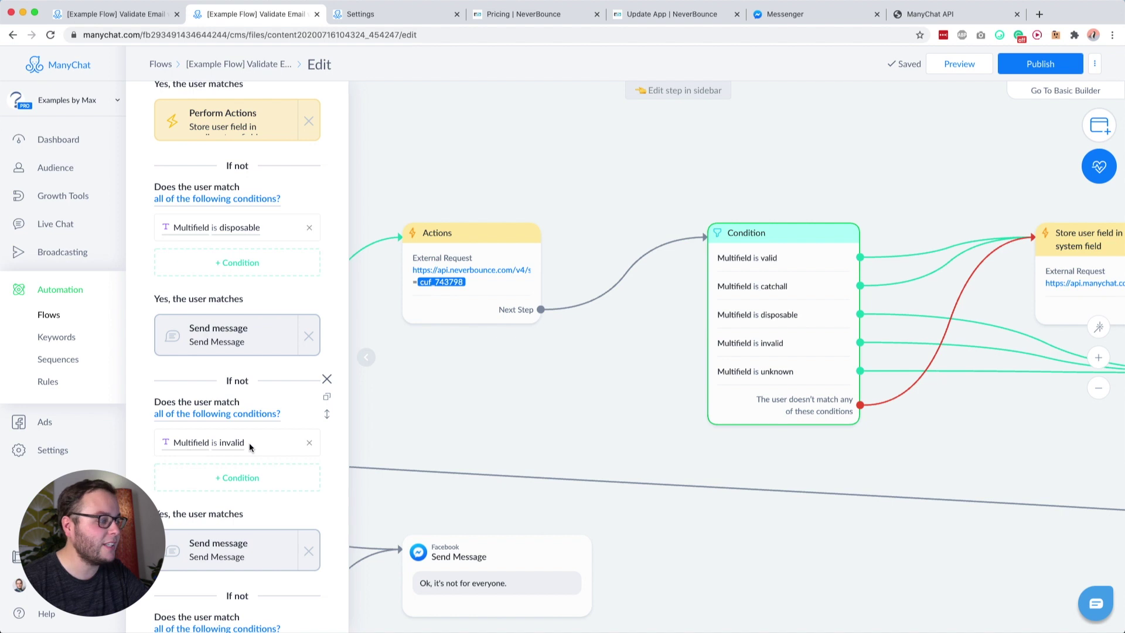
scroll(248, 442, "down", 3)
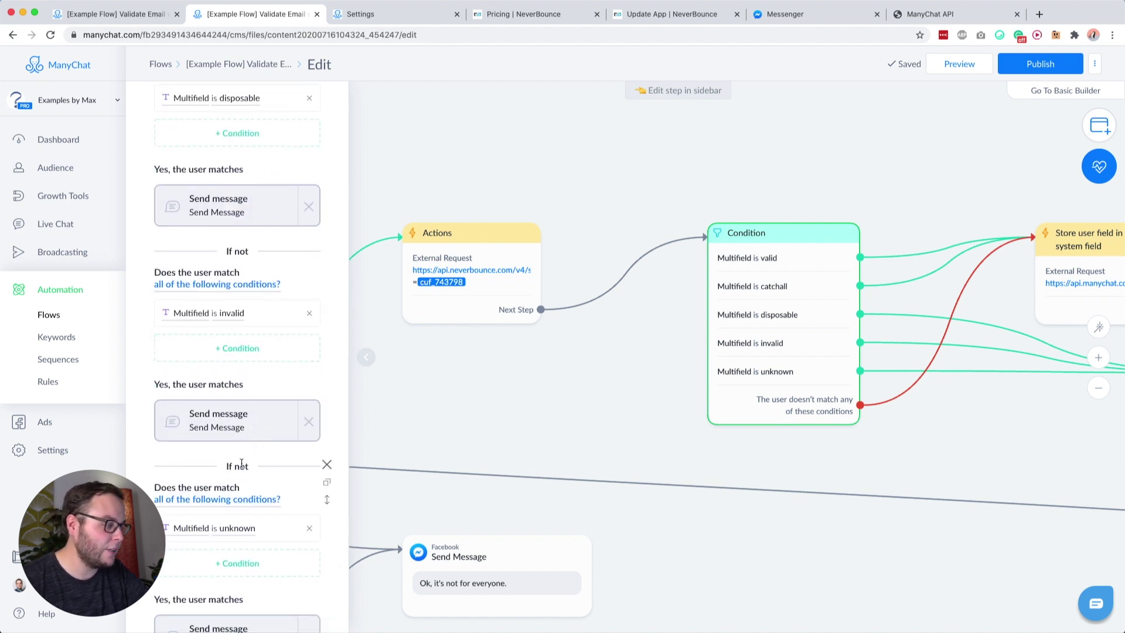
scroll(229, 520, "down", 4)
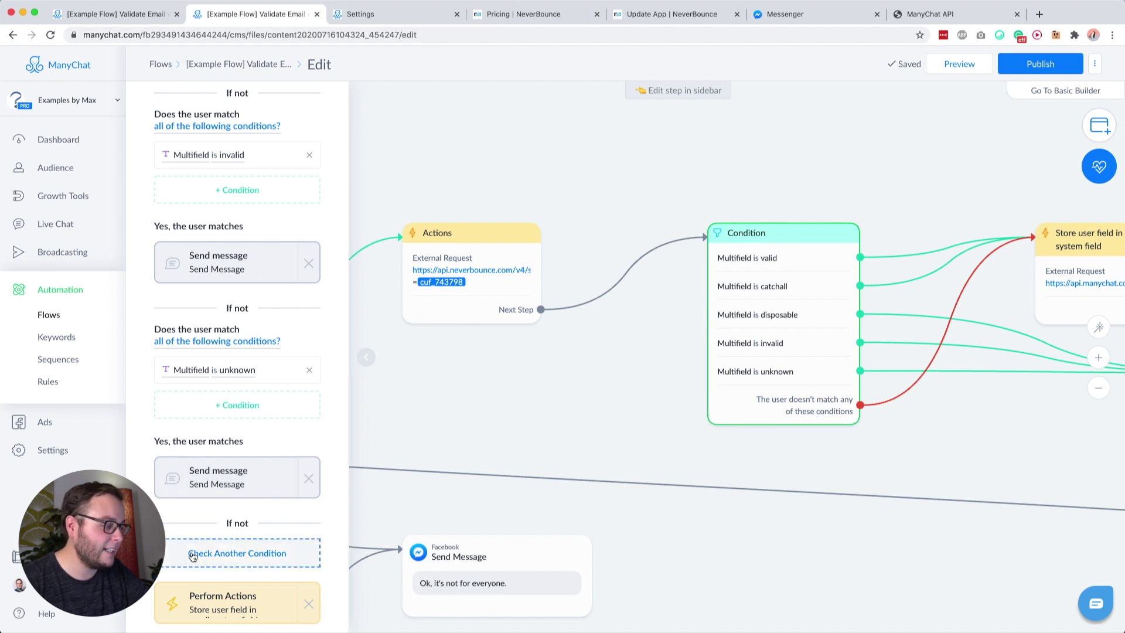
left_click(614, 409)
scroll(392, 350, "right", 10)
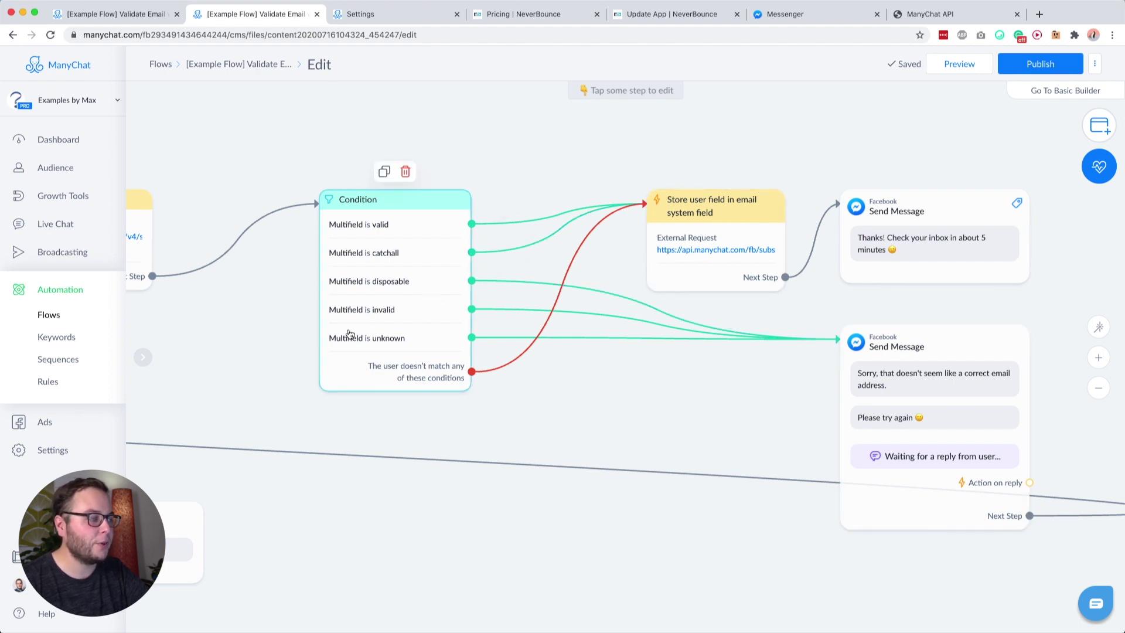
scroll(680, 389, "right", 5)
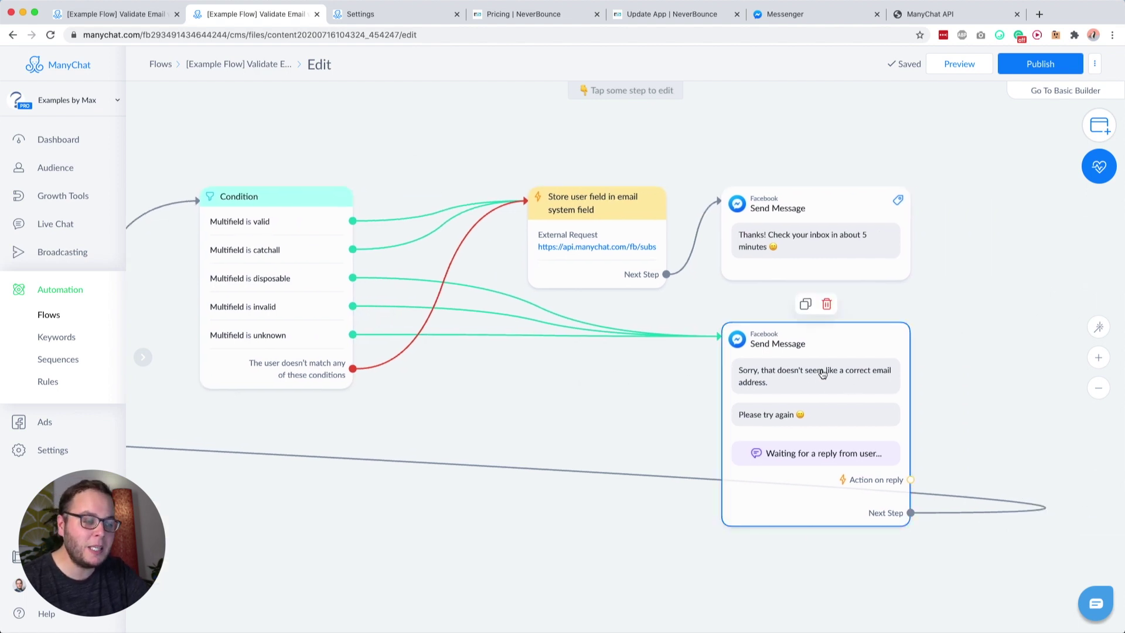
left_click(779, 415)
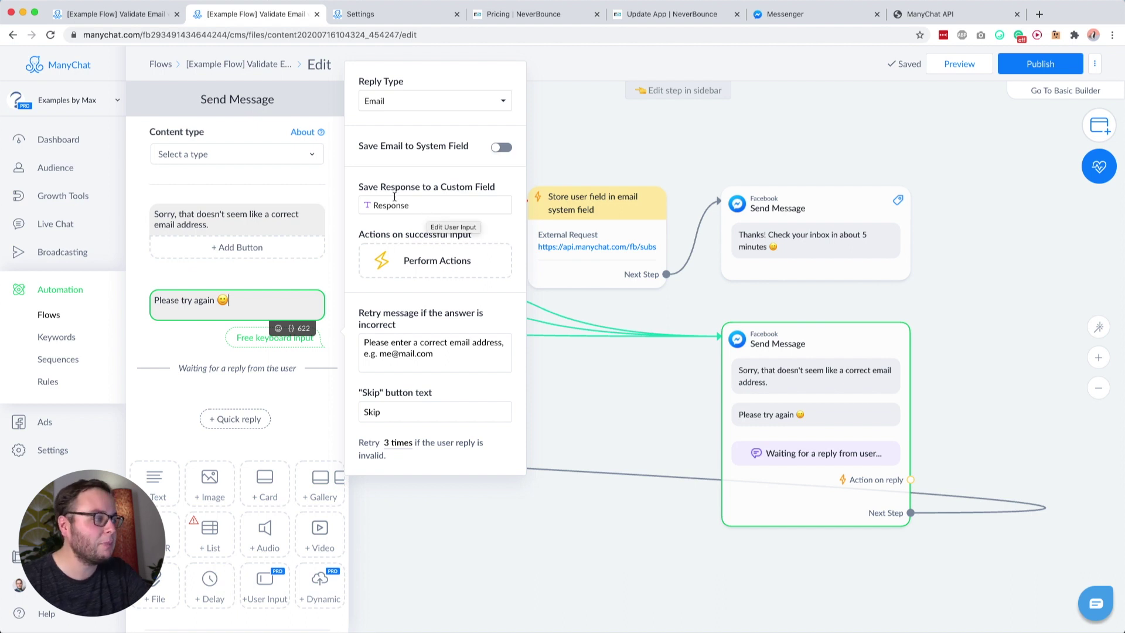
left_click(368, 101)
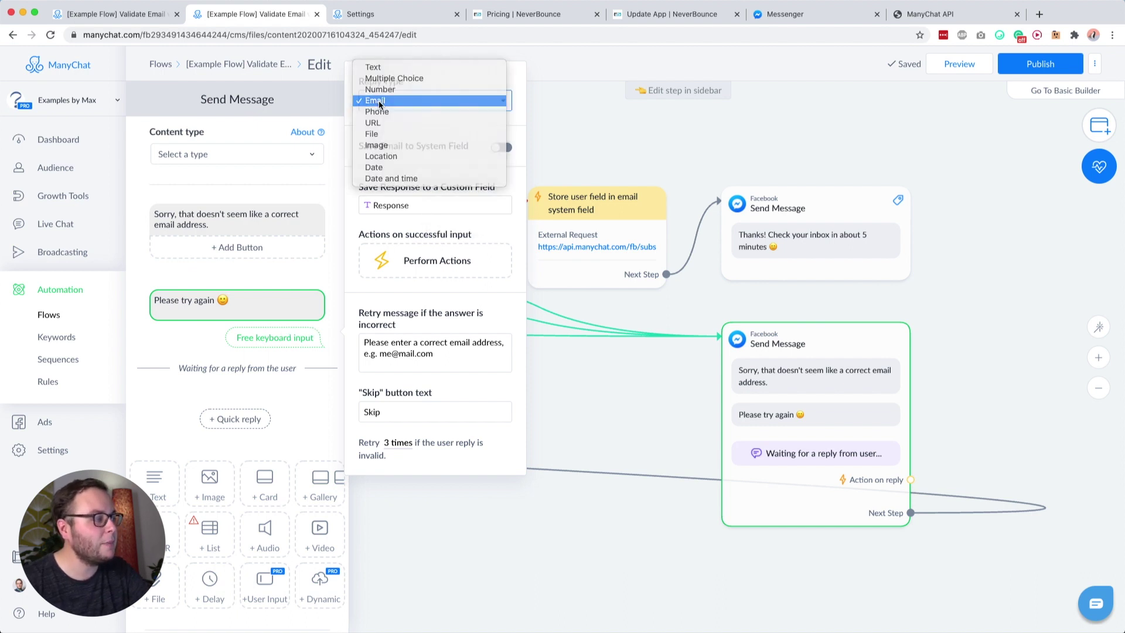
left_click(368, 100)
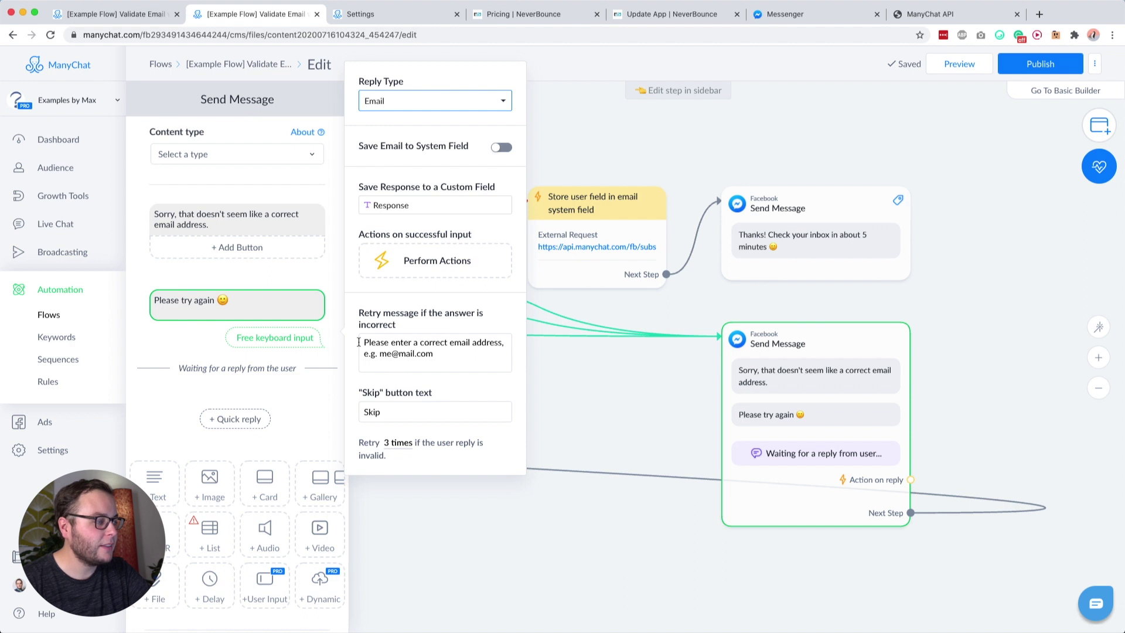
left_click(494, 561)
scroll(498, 559, "down", 5)
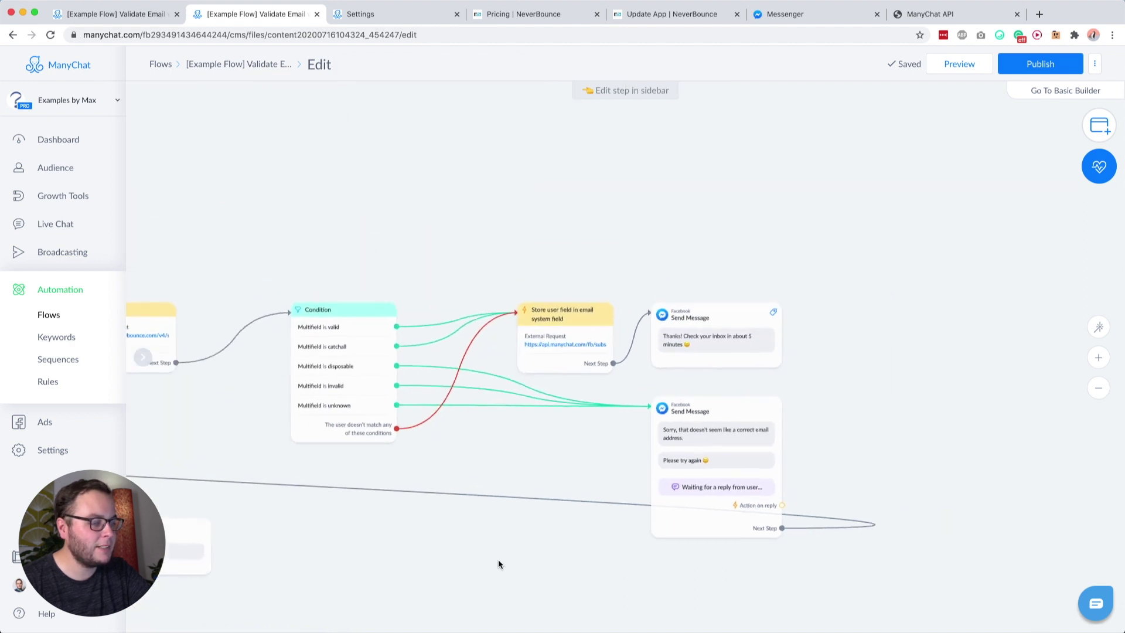
left_click_drag(570, 427, 876, 424)
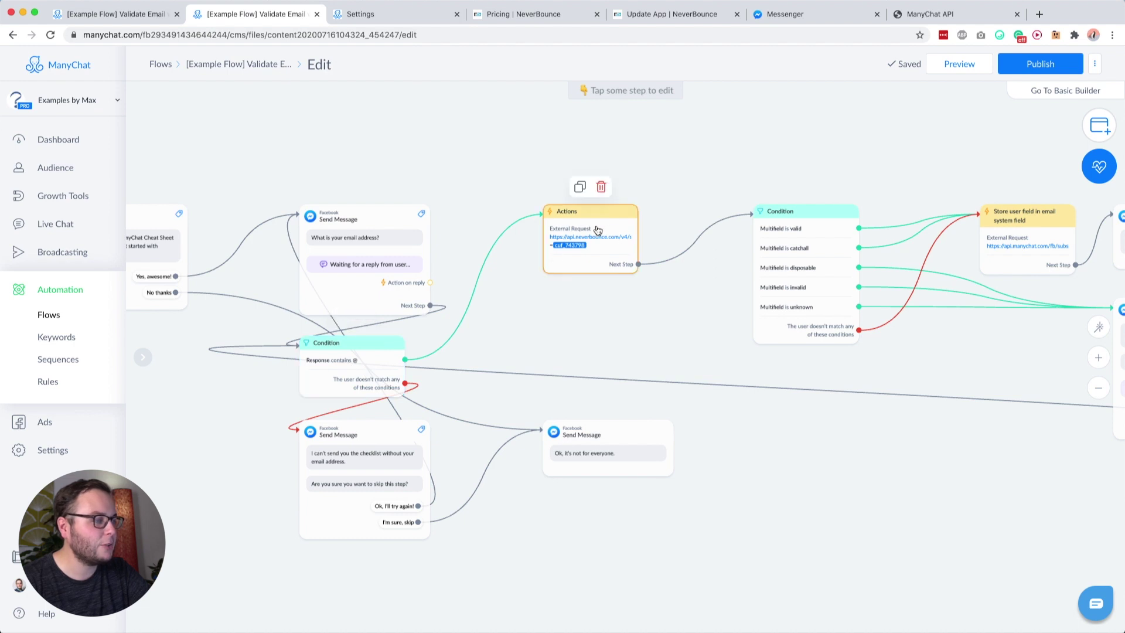
left_click_drag(687, 301, 209, 293)
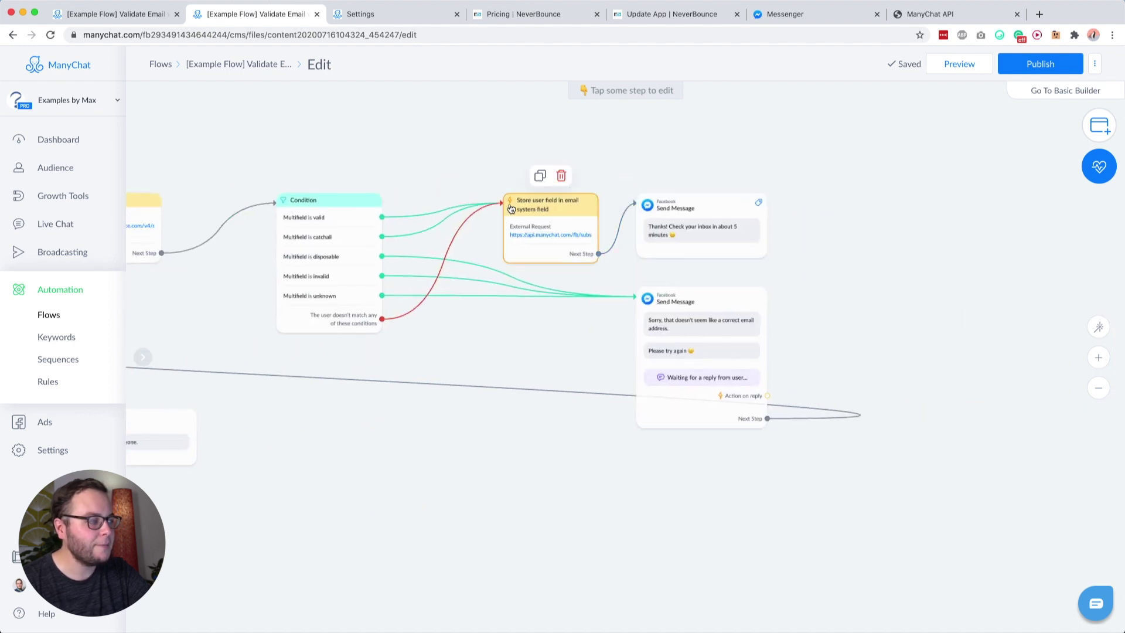
scroll(315, 257, "up", 5)
left_click(444, 378)
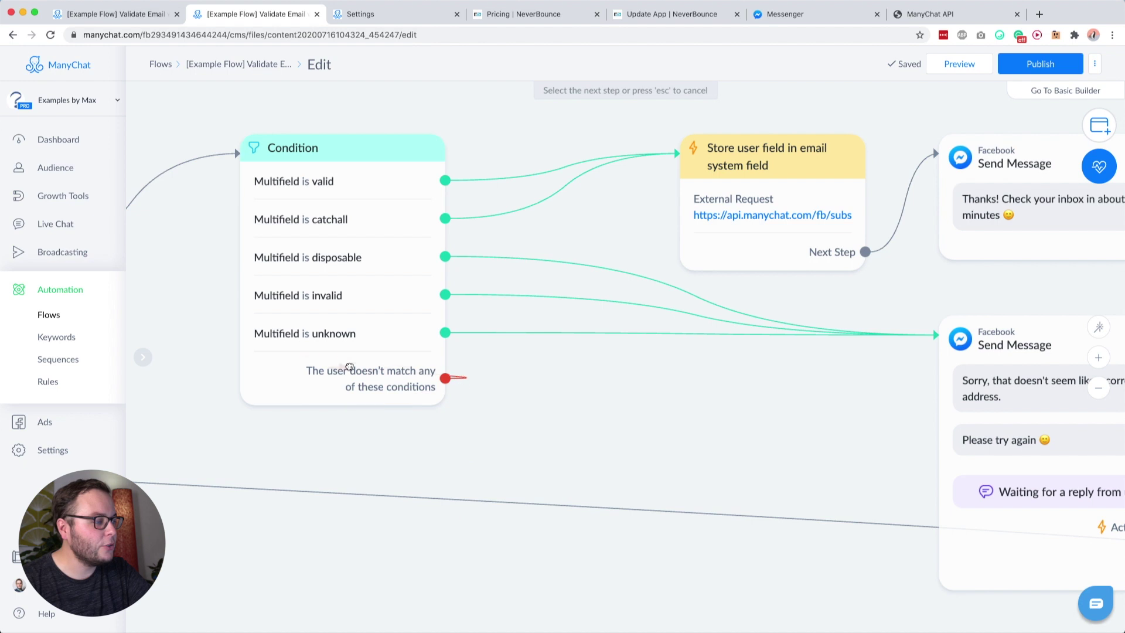
left_click(770, 152)
scroll(648, 435, "right", 3)
scroll(639, 197, "down", 2)
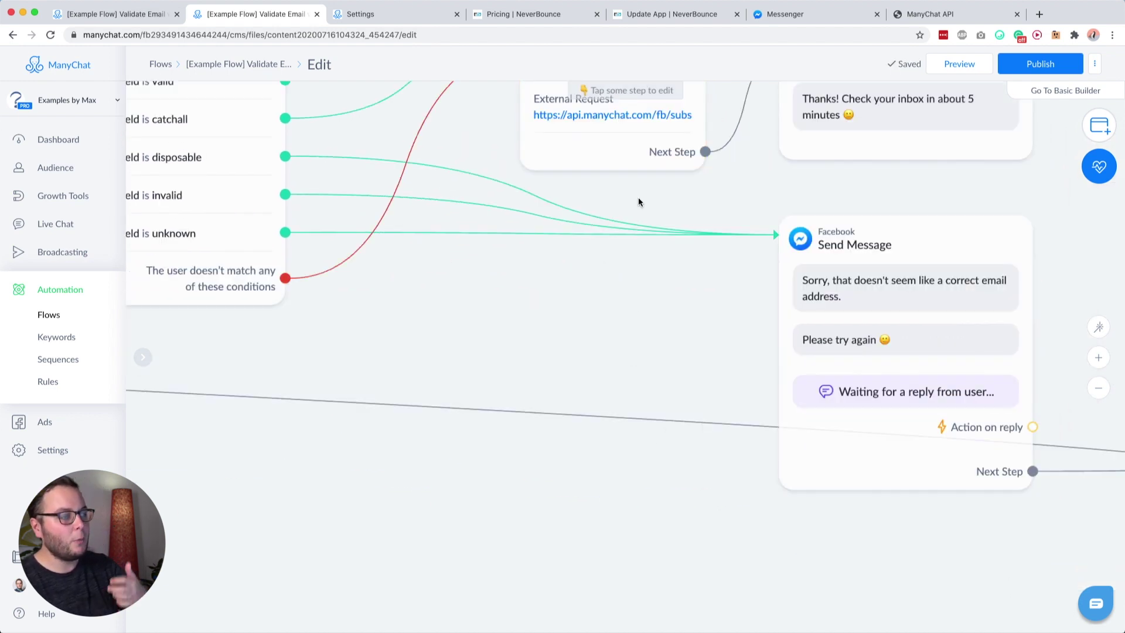
scroll(667, 396, "up", 5)
mouse_move(640, 291)
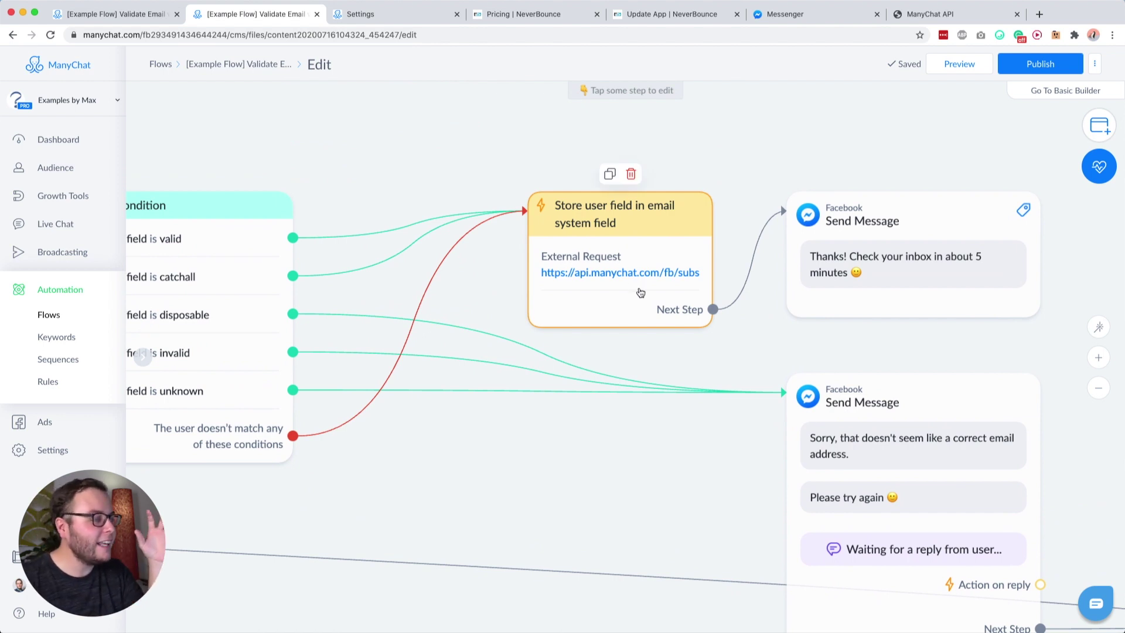
scroll(368, 167, "left", 1)
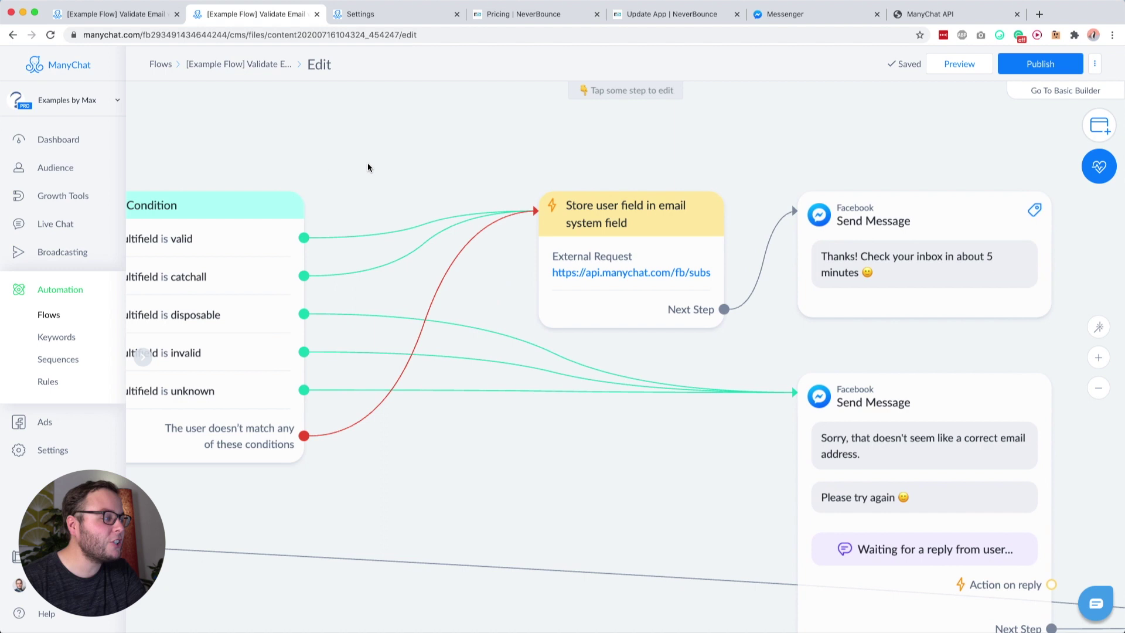
scroll(368, 168, "left", 4)
mouse_move(715, 248)
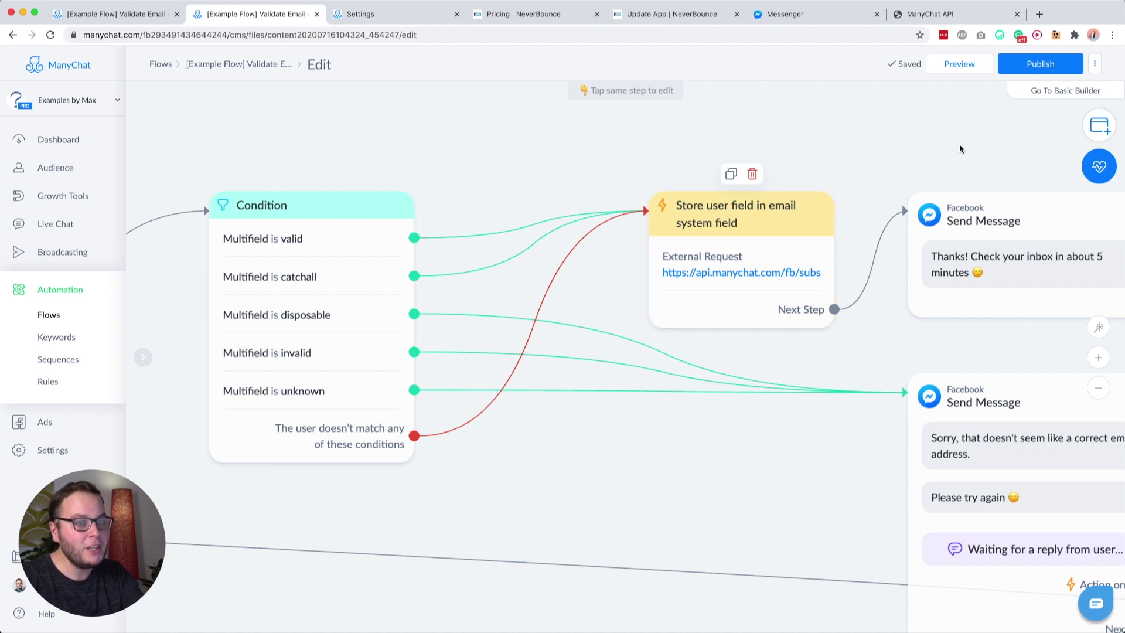
Add an empty Actions step beside the Condition, adding then deleting a Set Custom Field action.
left_click(1100, 125)
left_click(911, 332)
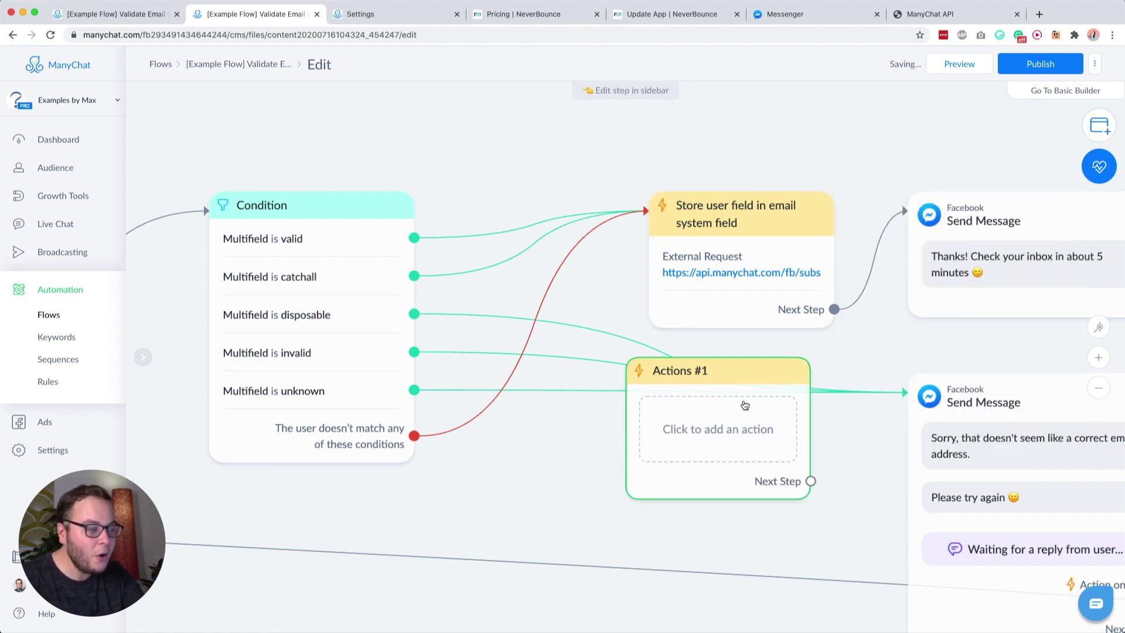
left_click(744, 402)
left_click(234, 154)
scroll(222, 234, "down", 3)
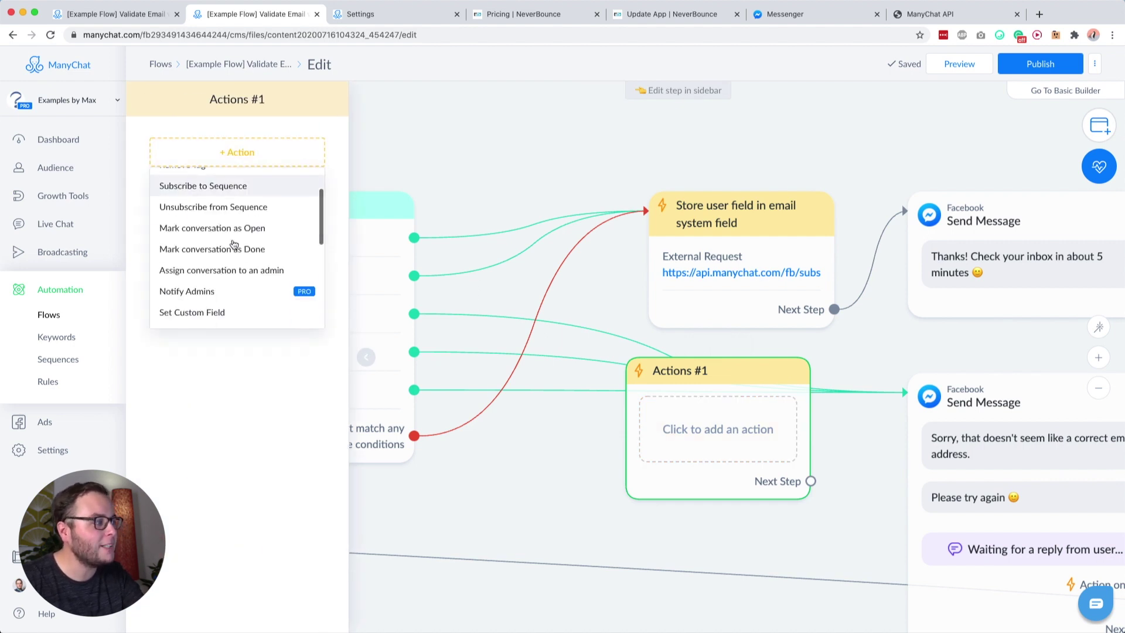
left_click(181, 232)
left_click(226, 166)
left_click(249, 133)
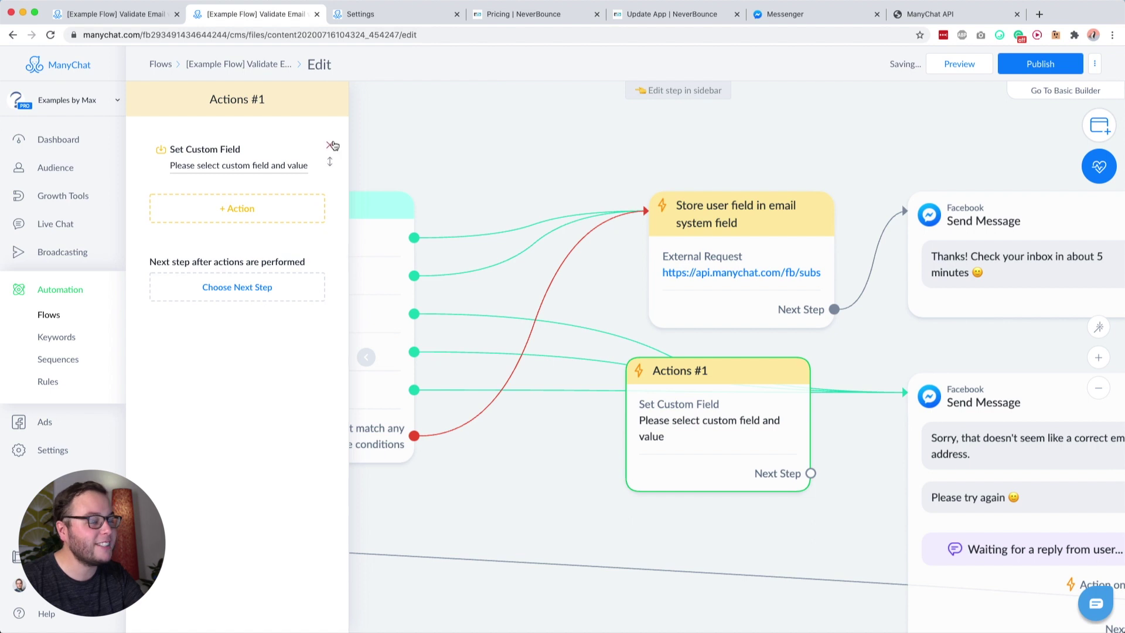
left_click(332, 145)
left_click(654, 108)
left_click(753, 122)
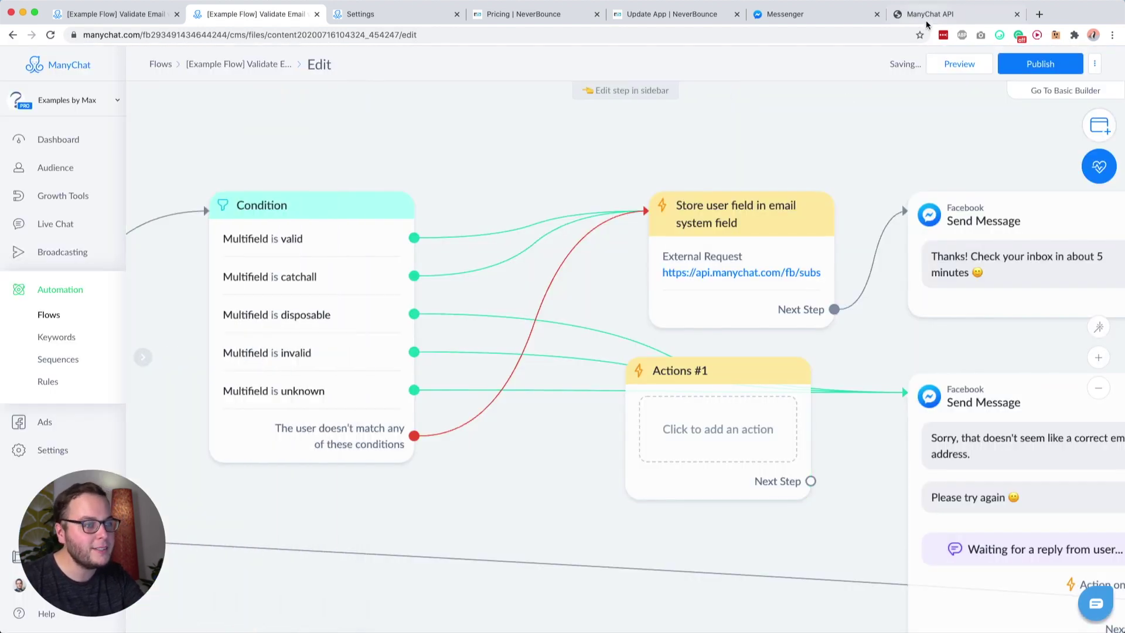
Switch to the ManyChat API documentation and scroll toward updateSubscriber.
left_click(927, 22)
scroll(501, 285, "down", 8)
scroll(502, 286, "down", 15)
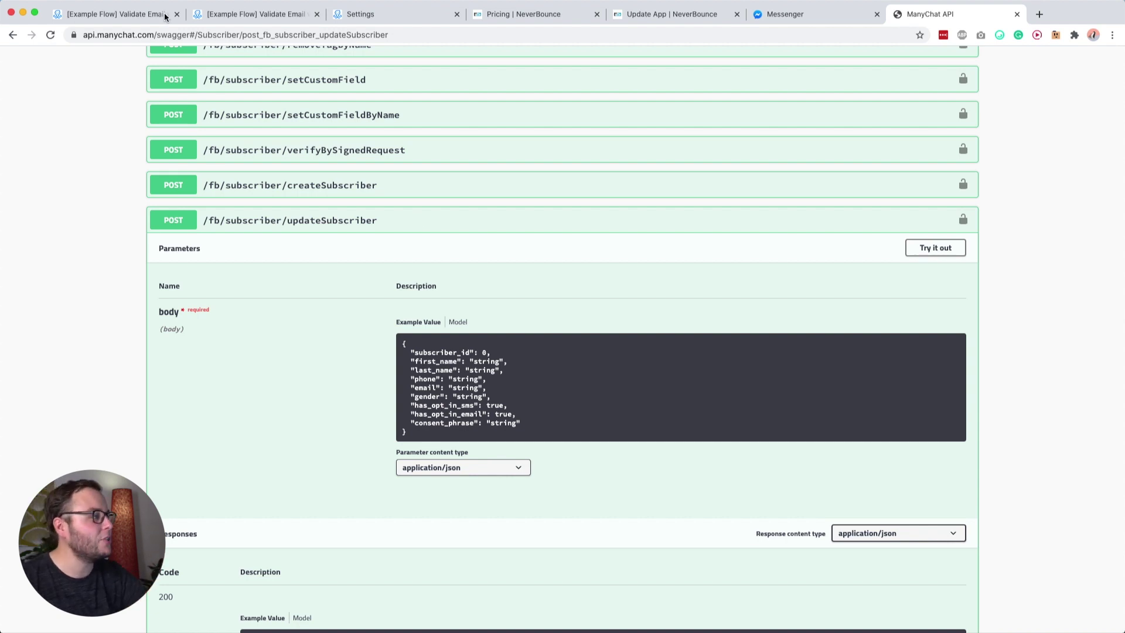
Back in the flow, show the Store user field step's external request body.
left_click(226, 15)
left_click(703, 247)
left_click(235, 171)
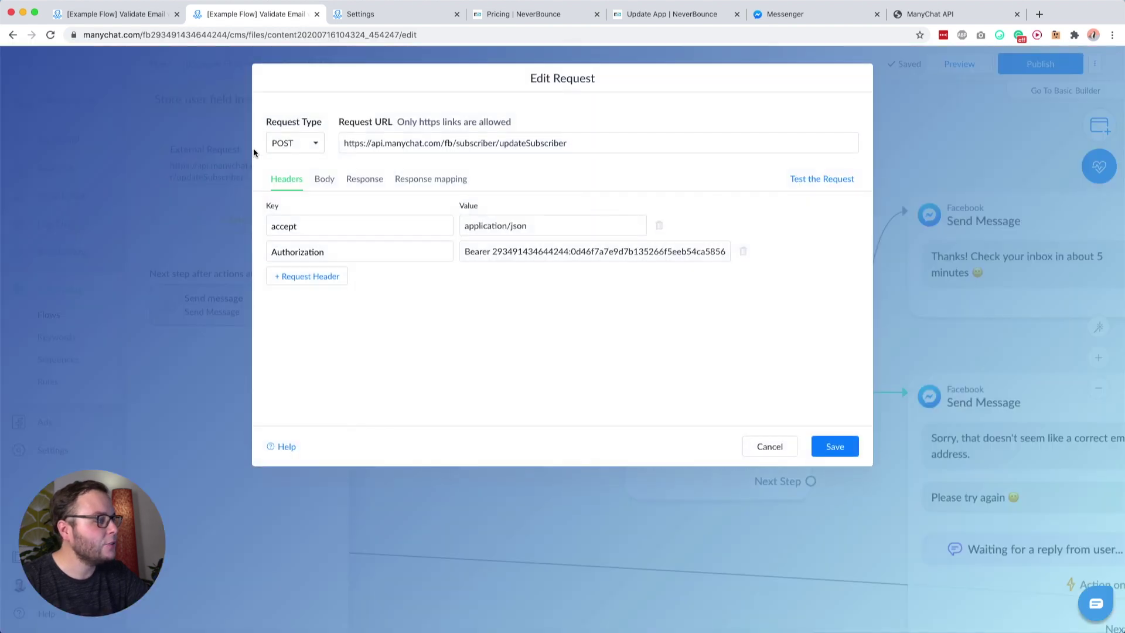
left_click(324, 179)
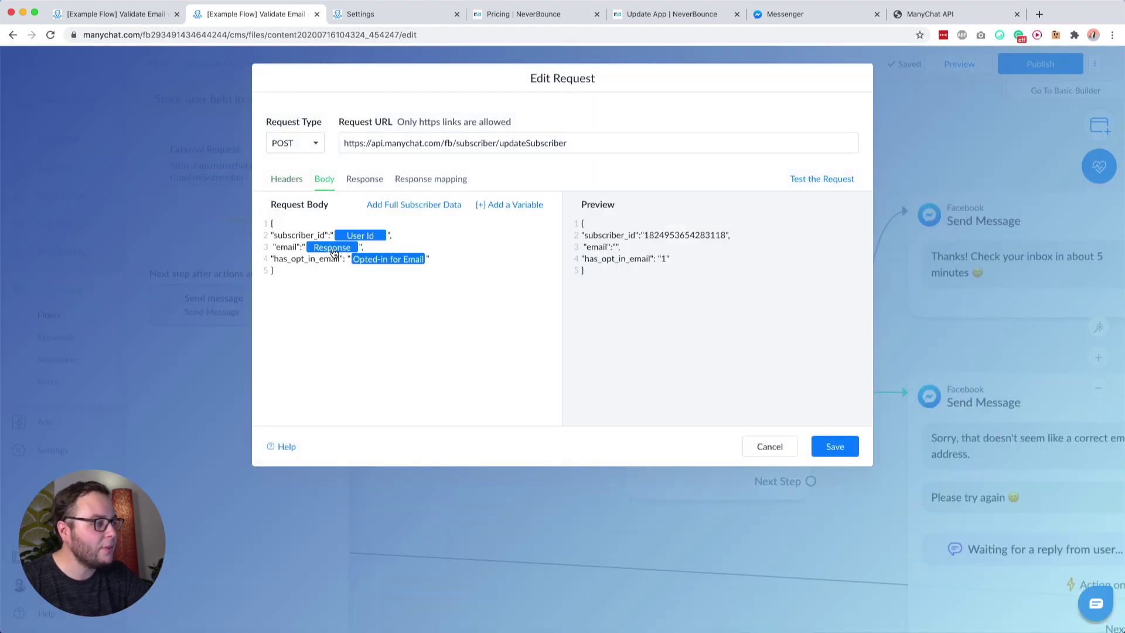
Review the accept and Authorization headers, placing the cursor right after Bearer.
left_click(290, 183)
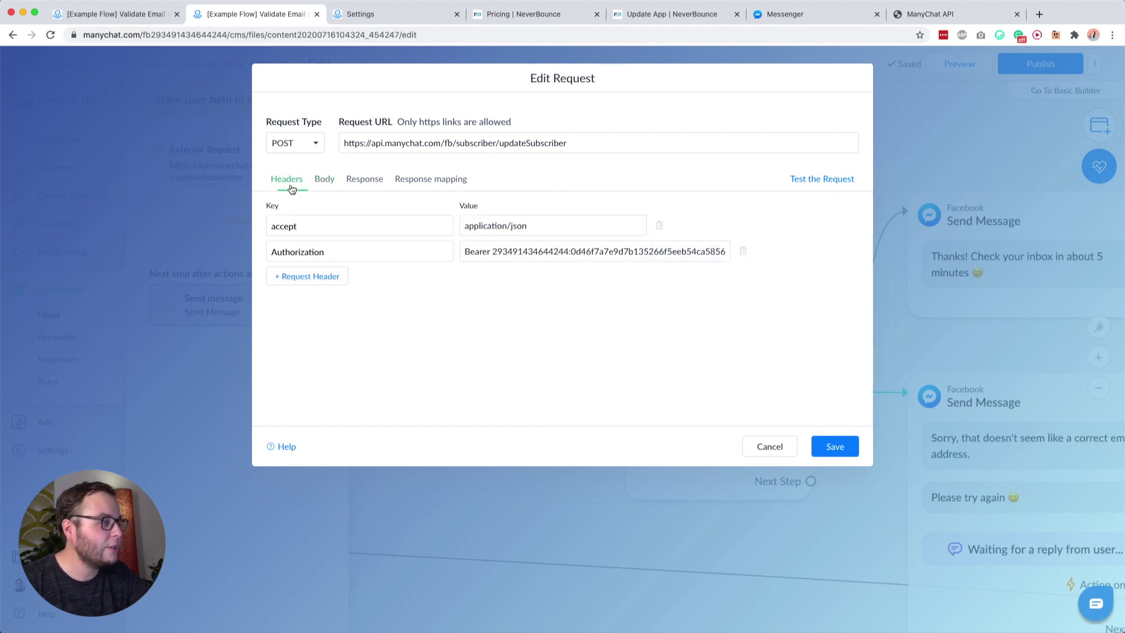
double_click(284, 227)
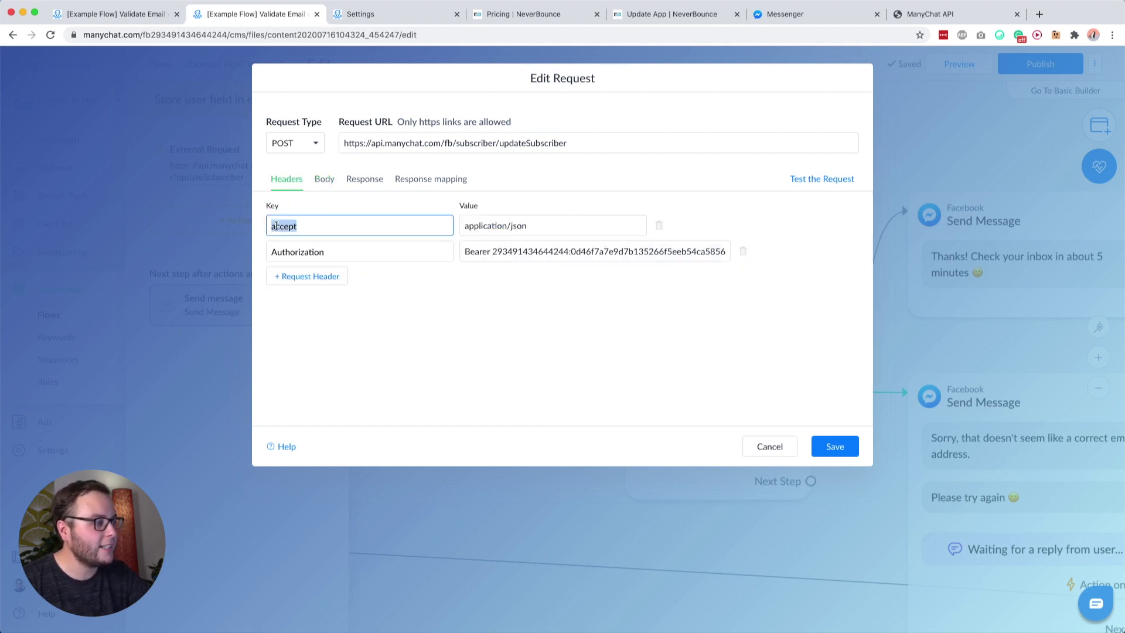
triple_click(489, 226)
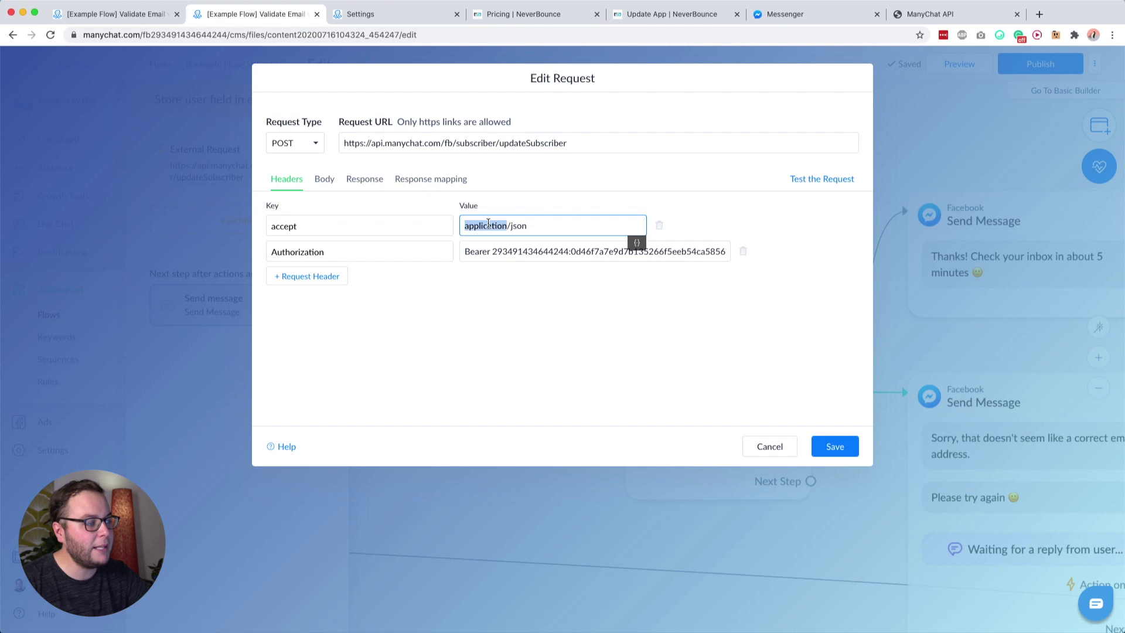
double_click(354, 247)
double_click(475, 251)
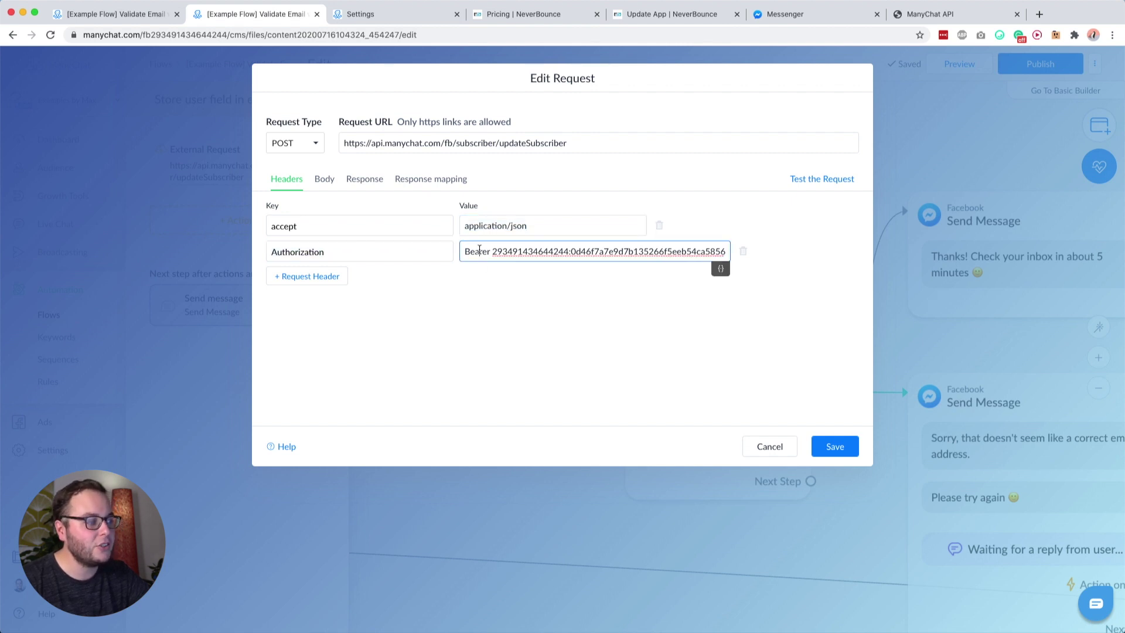
left_click(490, 251)
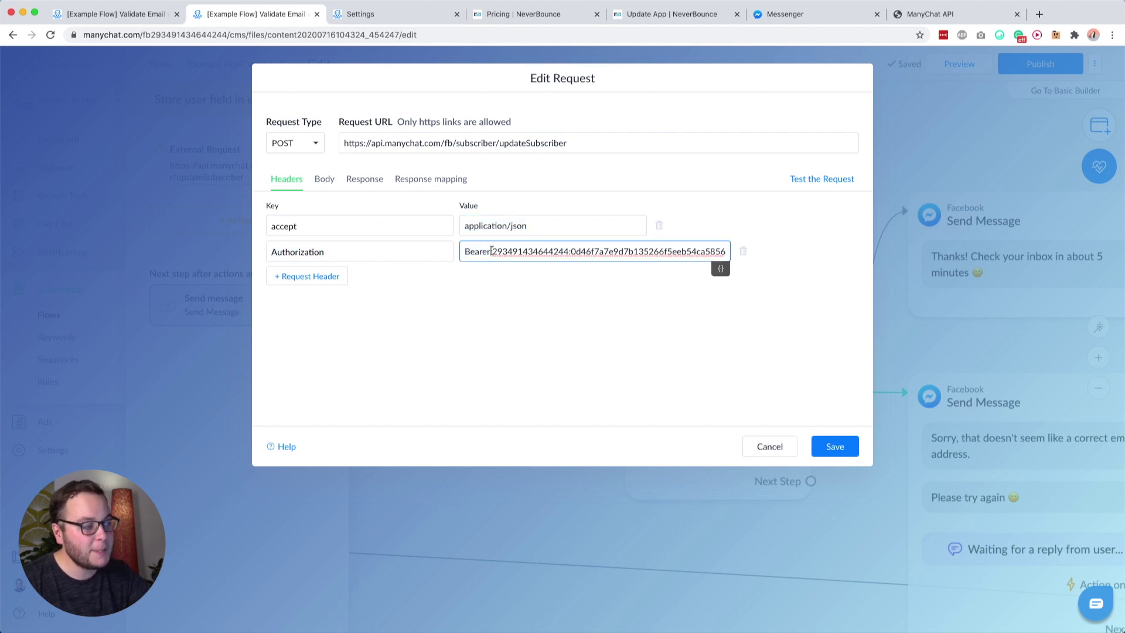
Copy the API key from Settings > API into the Authorization value after Bearer.
left_click(398, 15)
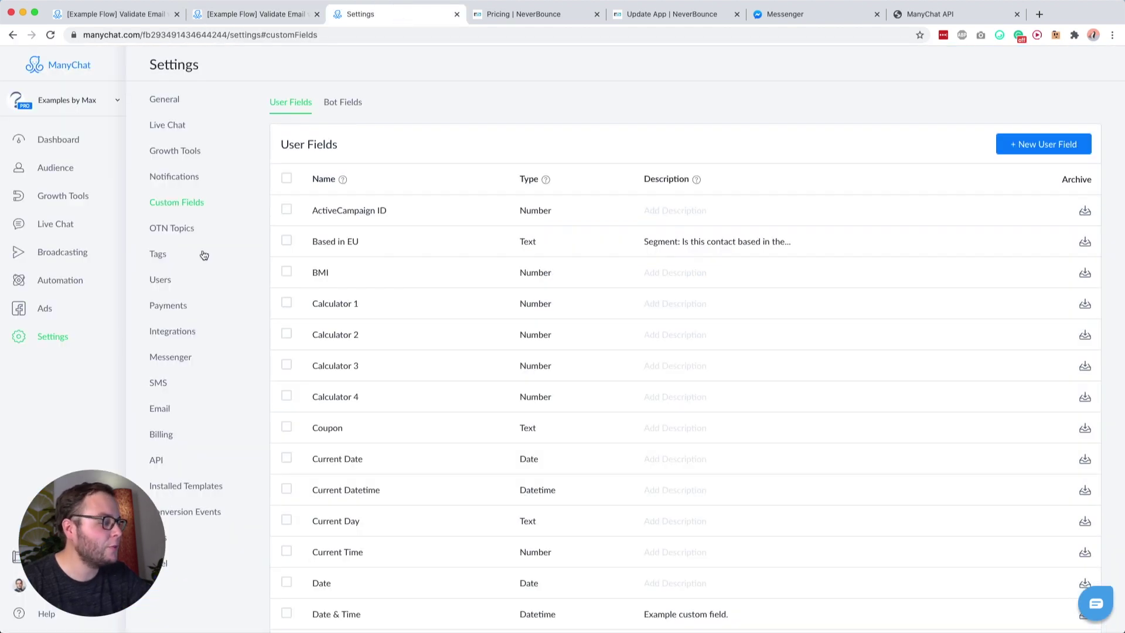
left_click(156, 461)
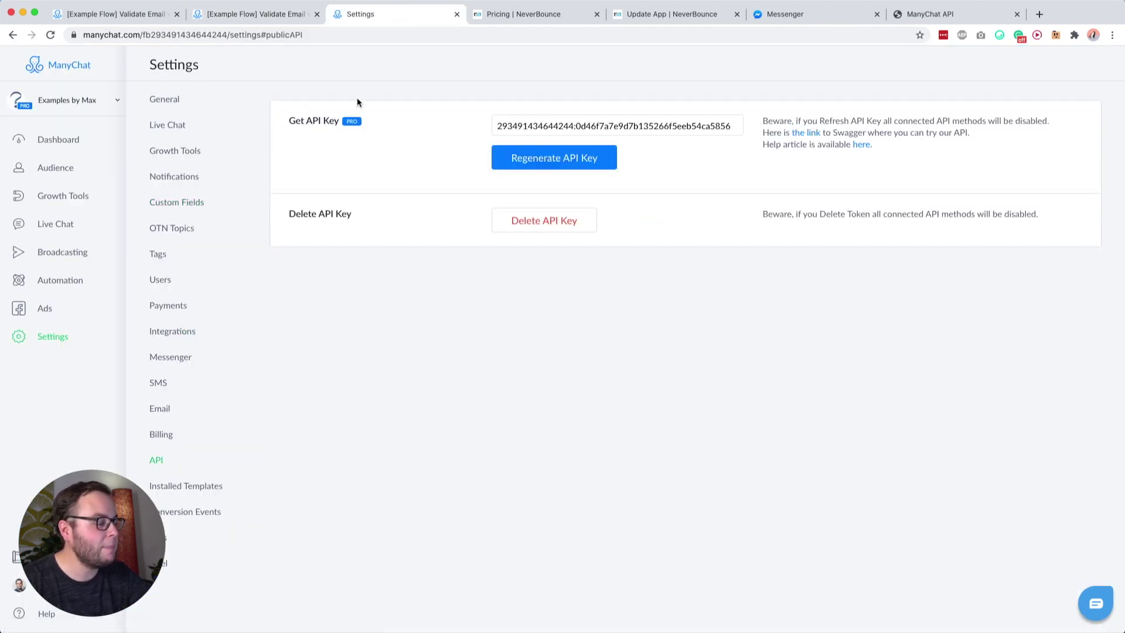
left_click(523, 127)
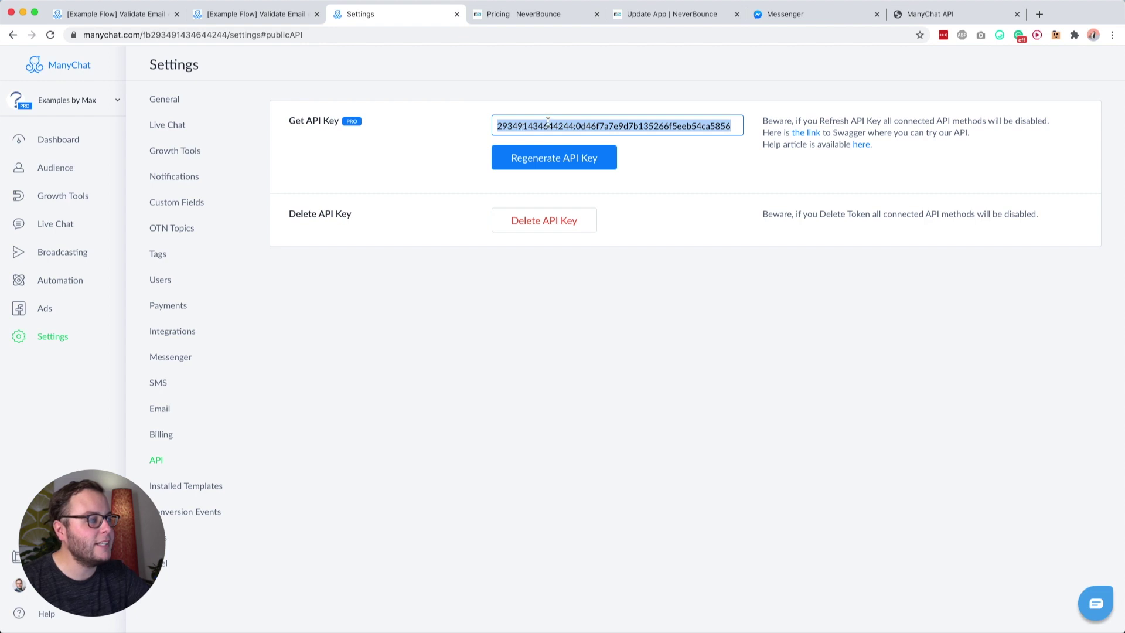
left_click(264, 14)
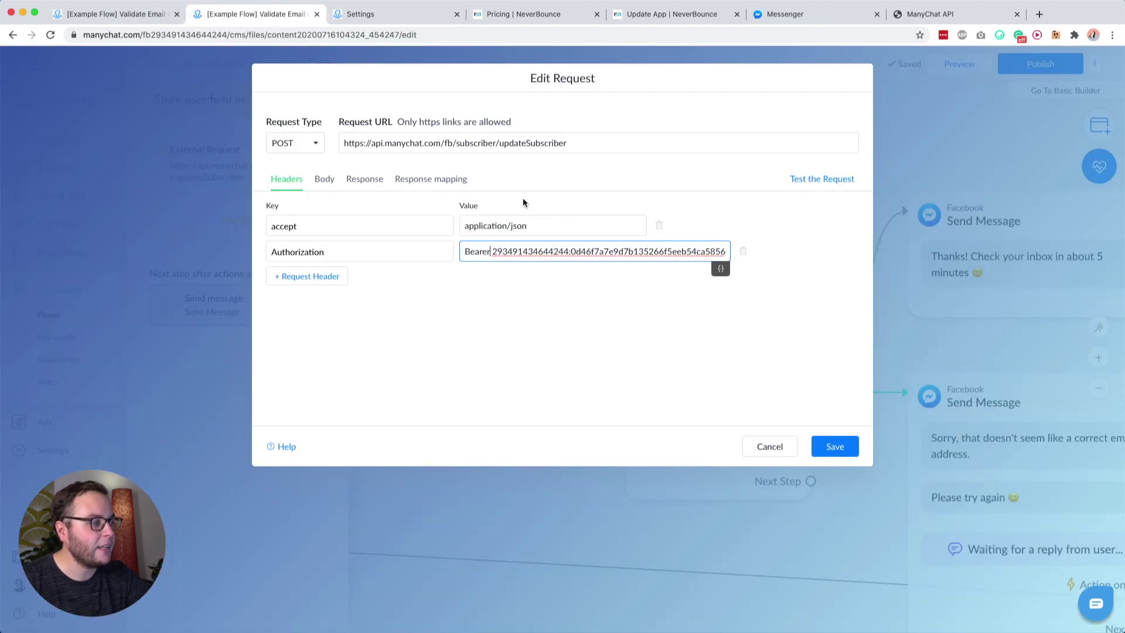
double_click(523, 251)
triple_click(523, 251)
left_click(546, 251)
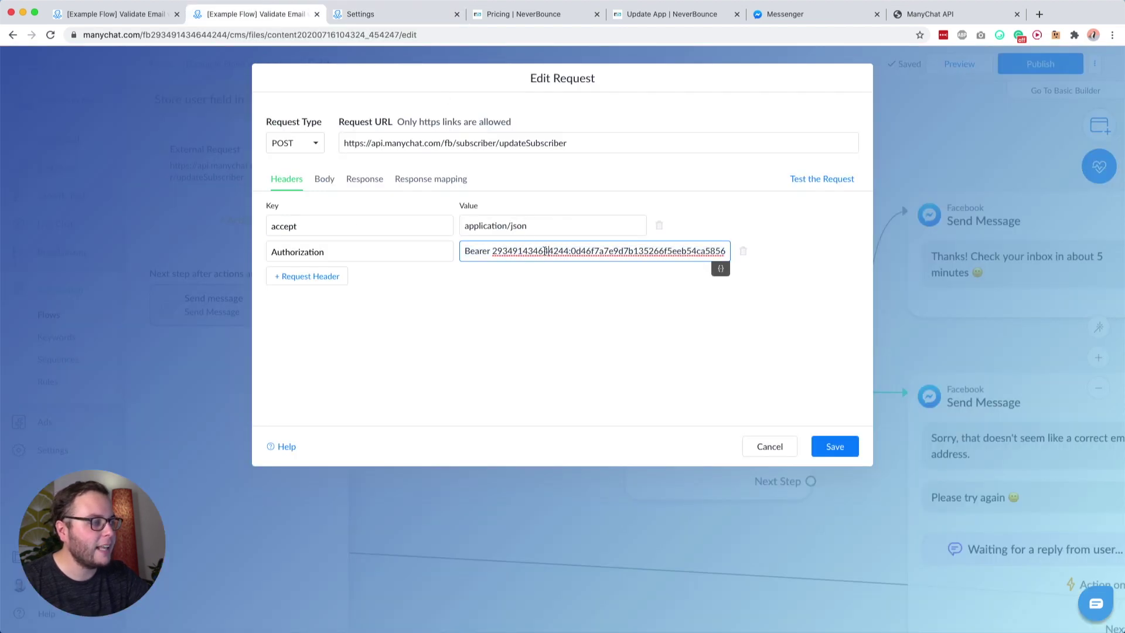
Review the body's subscriber_id, email and has_opt_in_email fields.
left_click(325, 179)
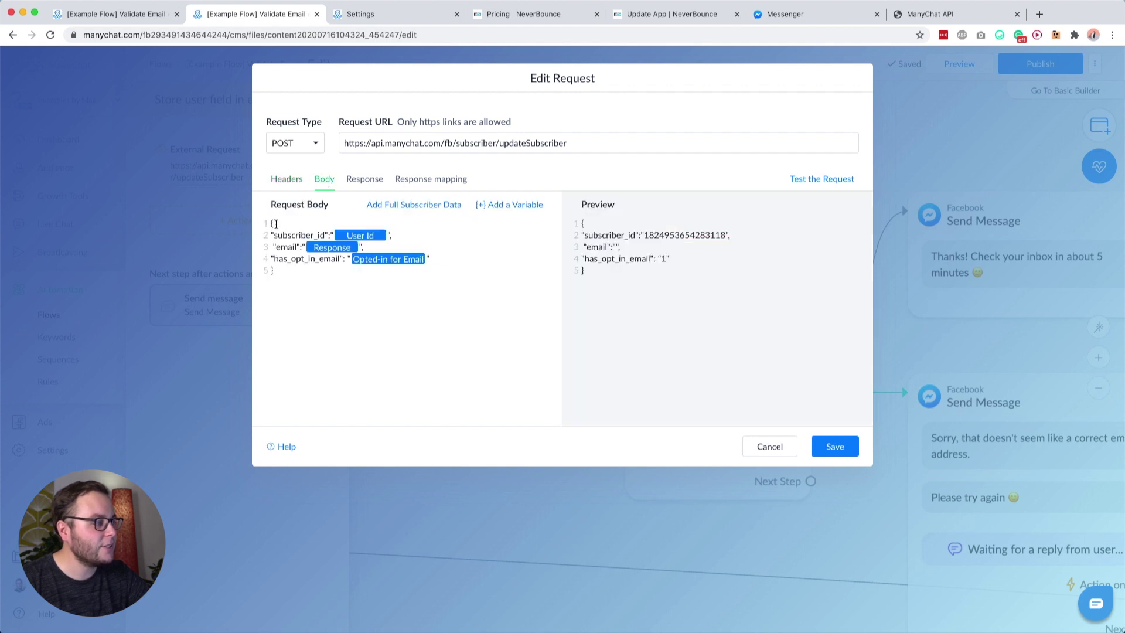
left_click(294, 285)
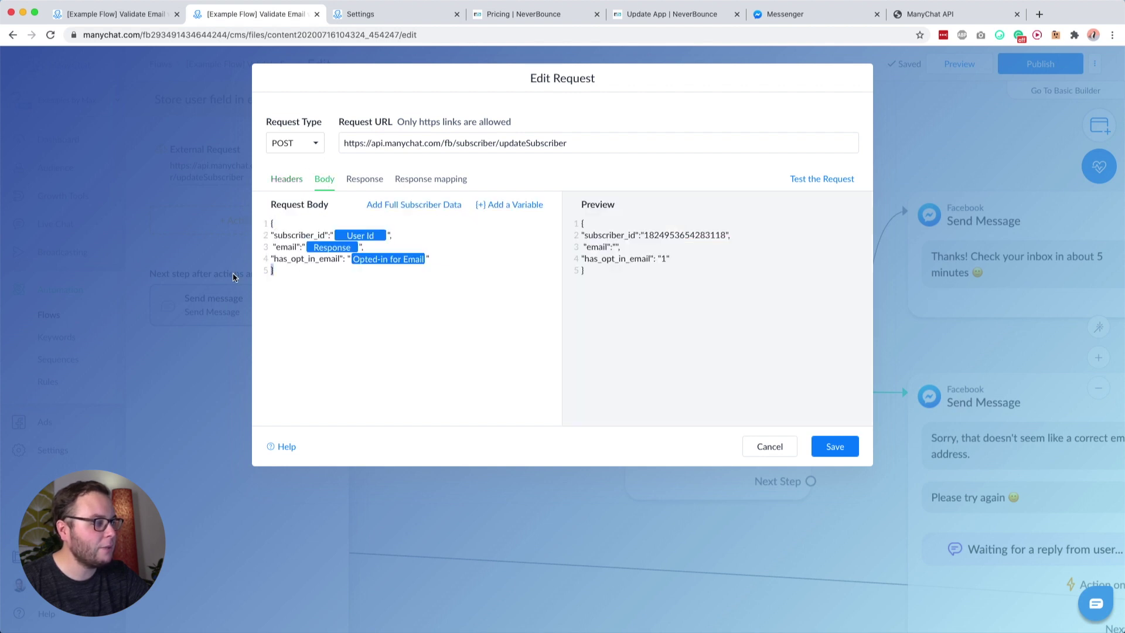
double_click(300, 236)
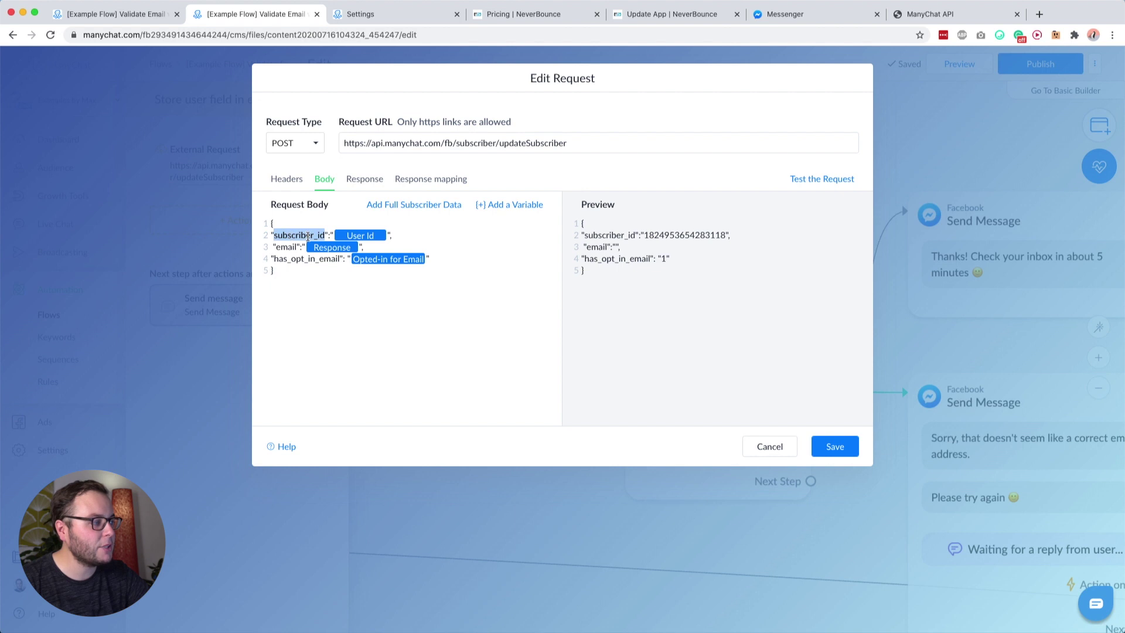
left_click(326, 235)
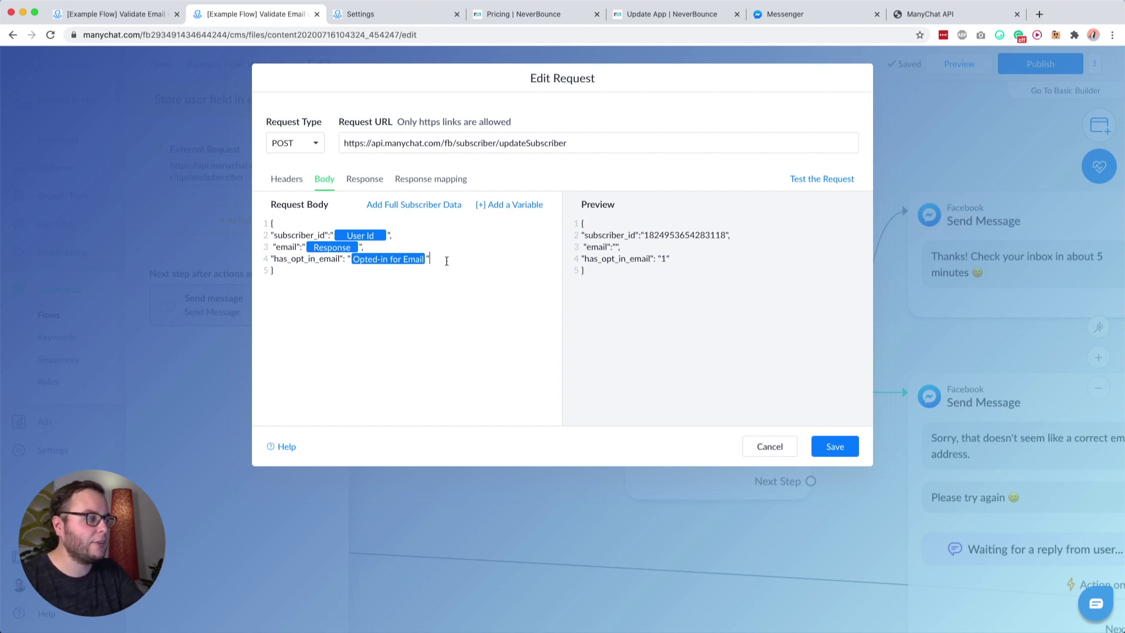
Recheck the response, body and Authorization key, then save the updateSubscriber request.
left_click(364, 180)
left_click(409, 180)
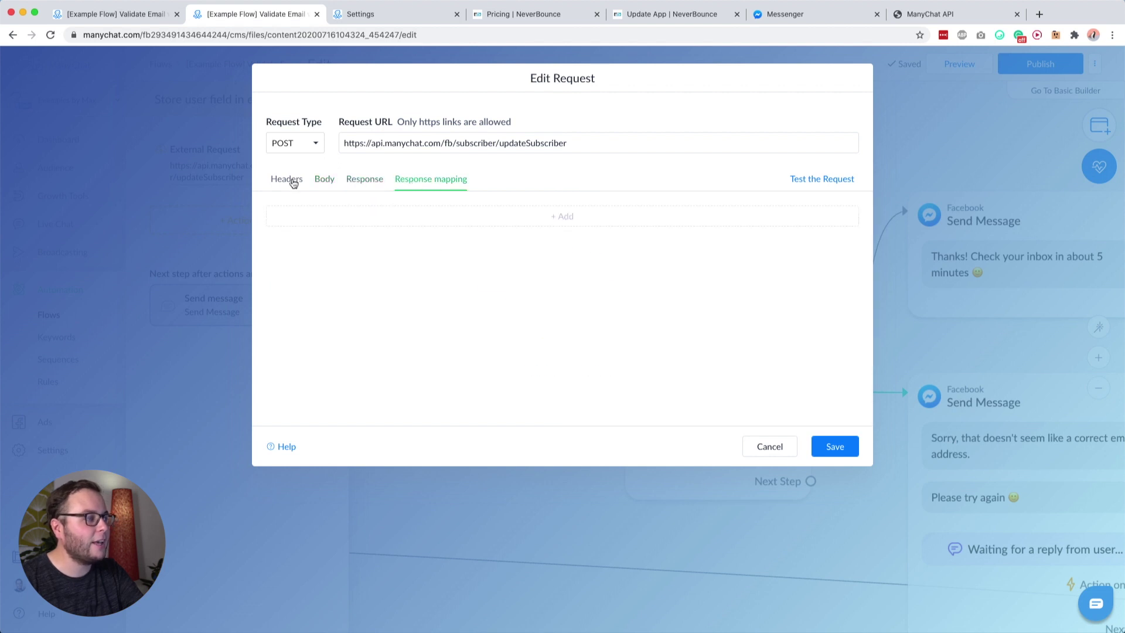
left_click(324, 179)
left_click(290, 183)
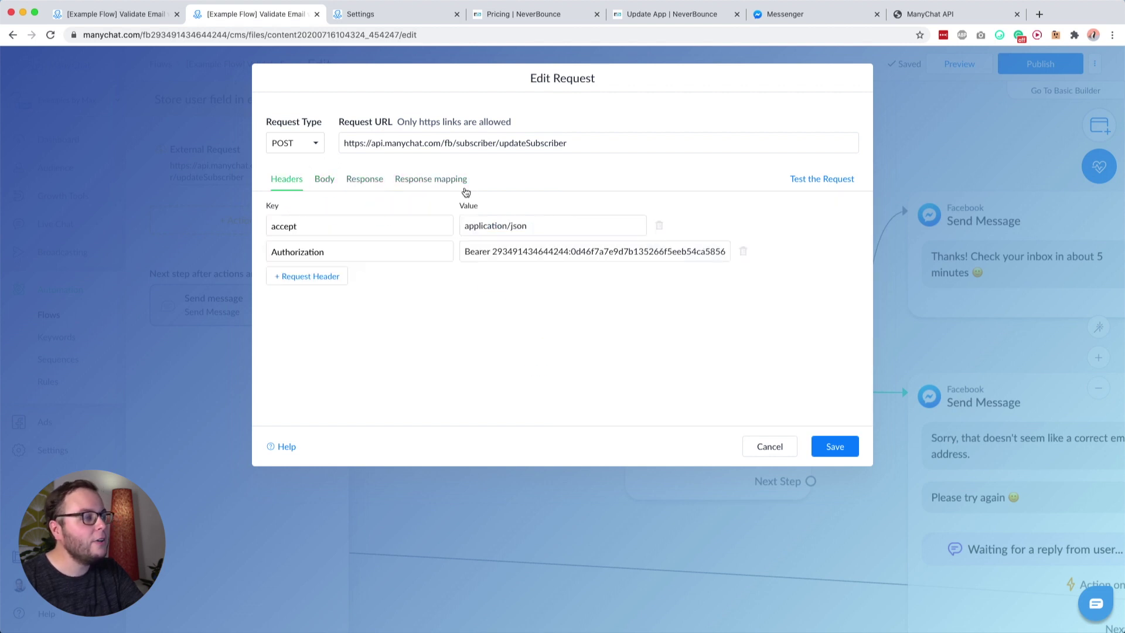
left_click(512, 251)
left_click_drag(513, 251, 795, 324)
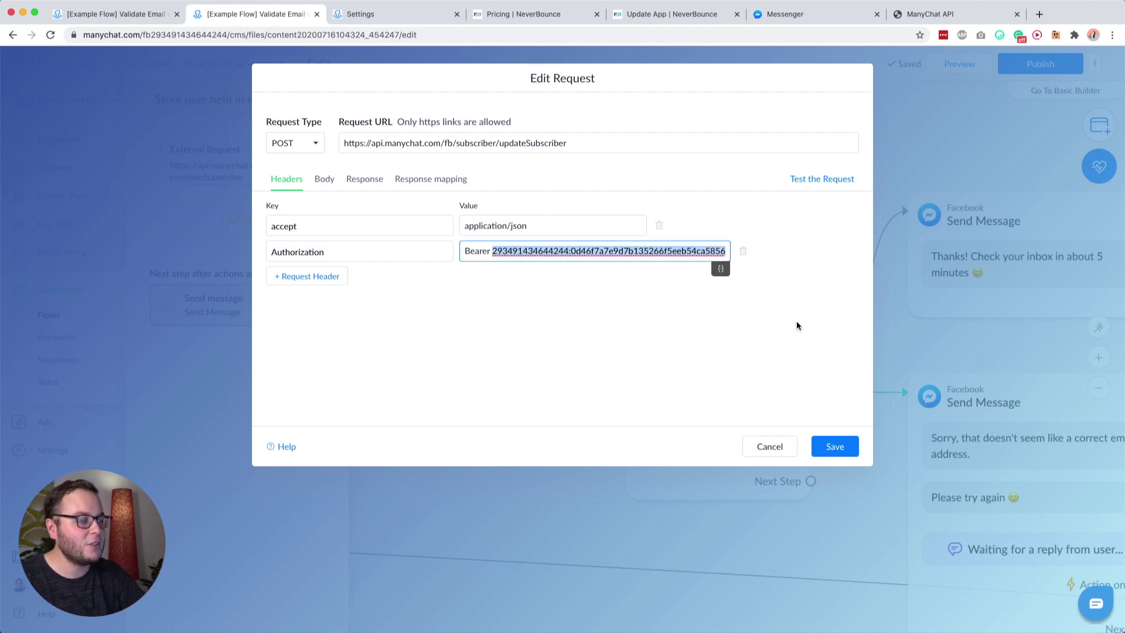
left_click(834, 446)
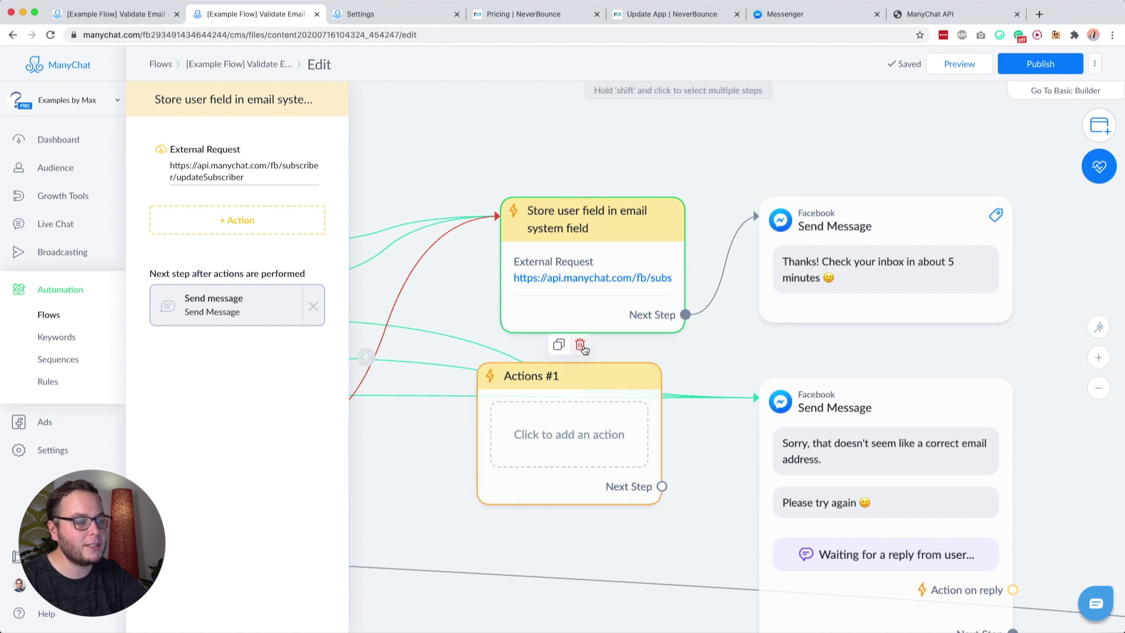
Delete the empty Actions #1 step from the flow.
left_click(579, 344)
left_click(715, 174)
scroll(715, 174, "down", 5)
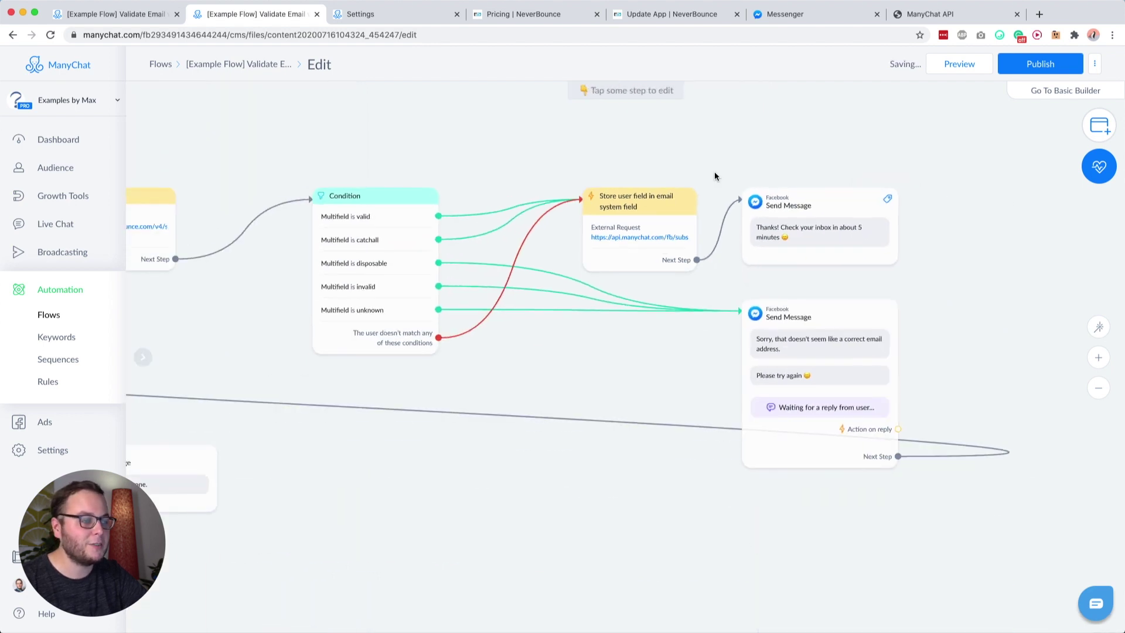
scroll(787, 164, "down", 5)
Publish the flow and open its Messenger preview conversation.
left_click(1065, 63)
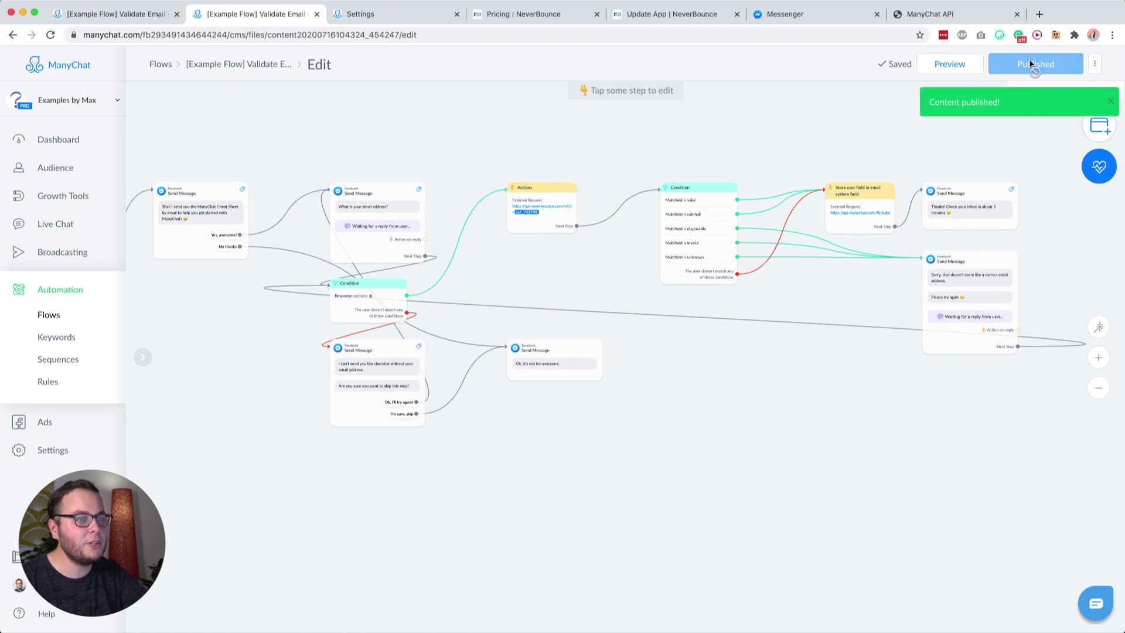
left_click(841, 13)
left_click(103, 14)
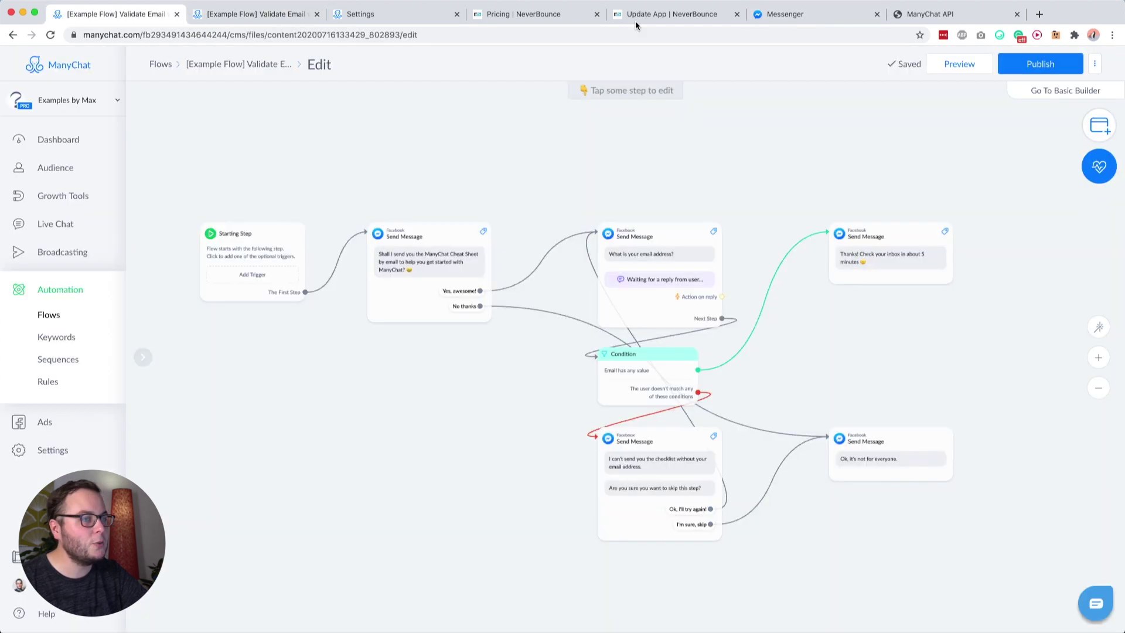
left_click(954, 63)
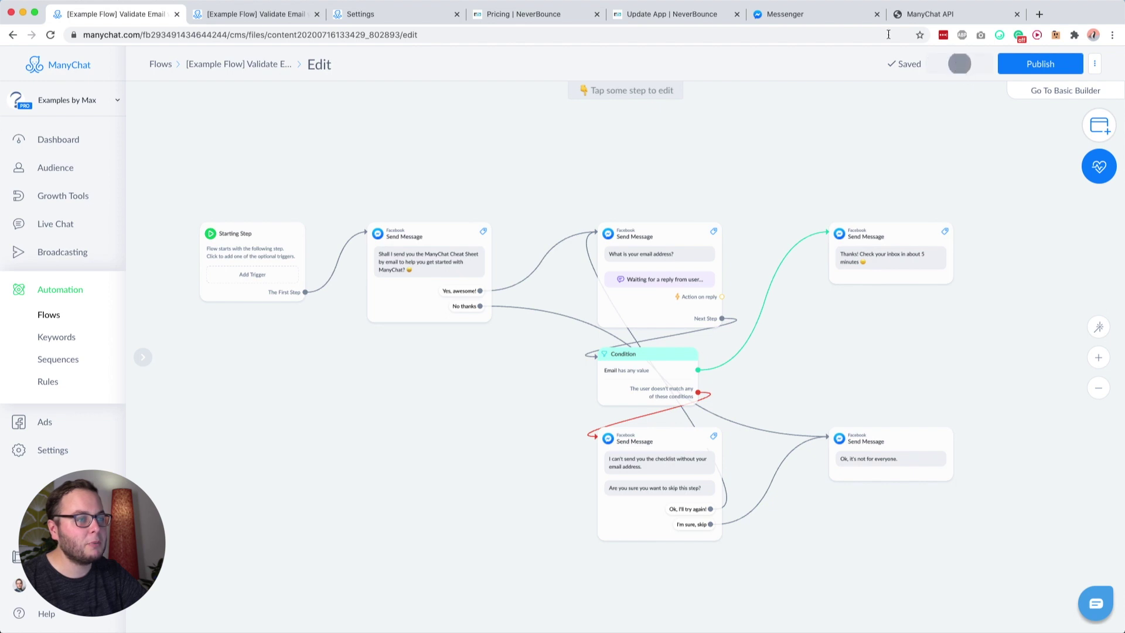
left_click(829, 17)
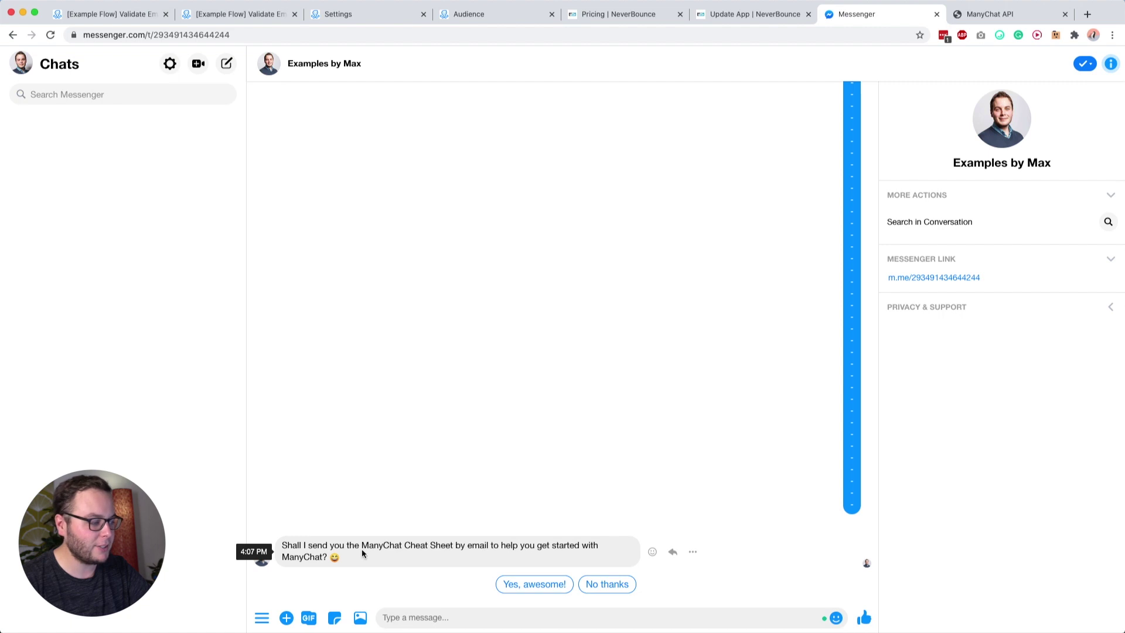
Accept the cheat sheet offer with 'Yes, awesome!' and reply with gibberish text.
left_click(515, 582)
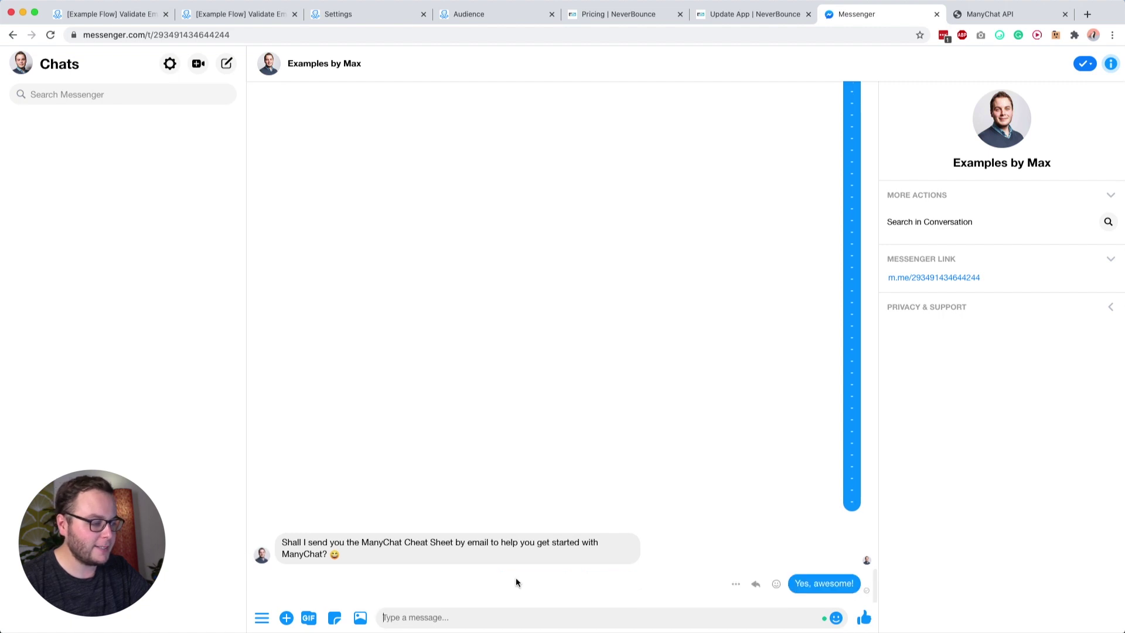
type("hiwtiojgrwiouhgrohjpie")
key("Return")
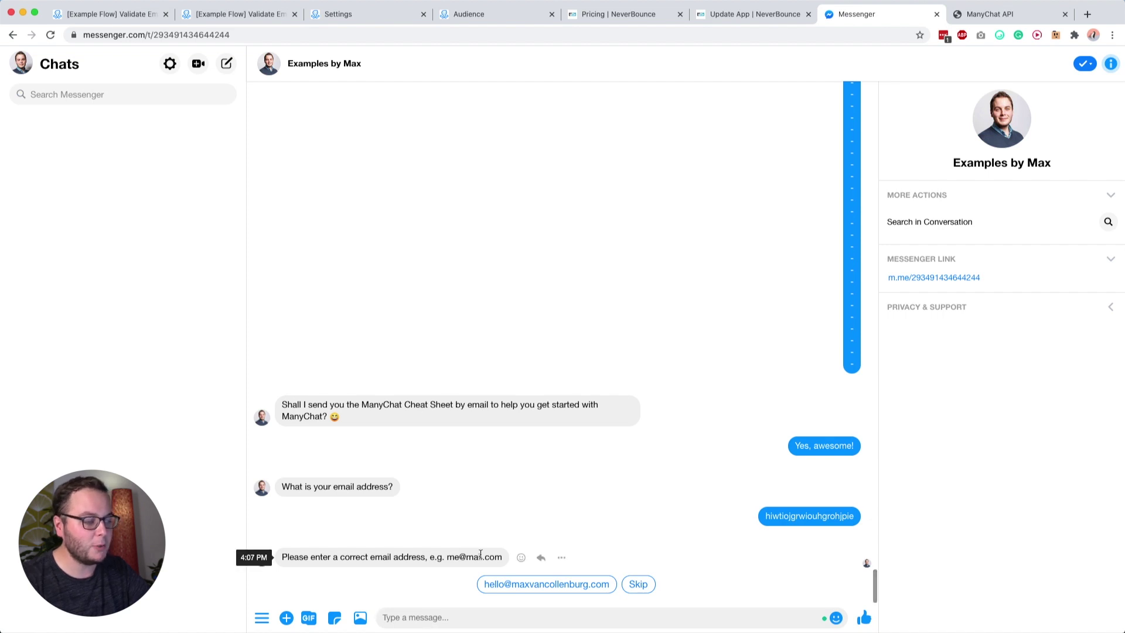
Check the email question's retry settings, then enter a made-up email address in Messenger.
left_click(322, 16)
left_click(276, 14)
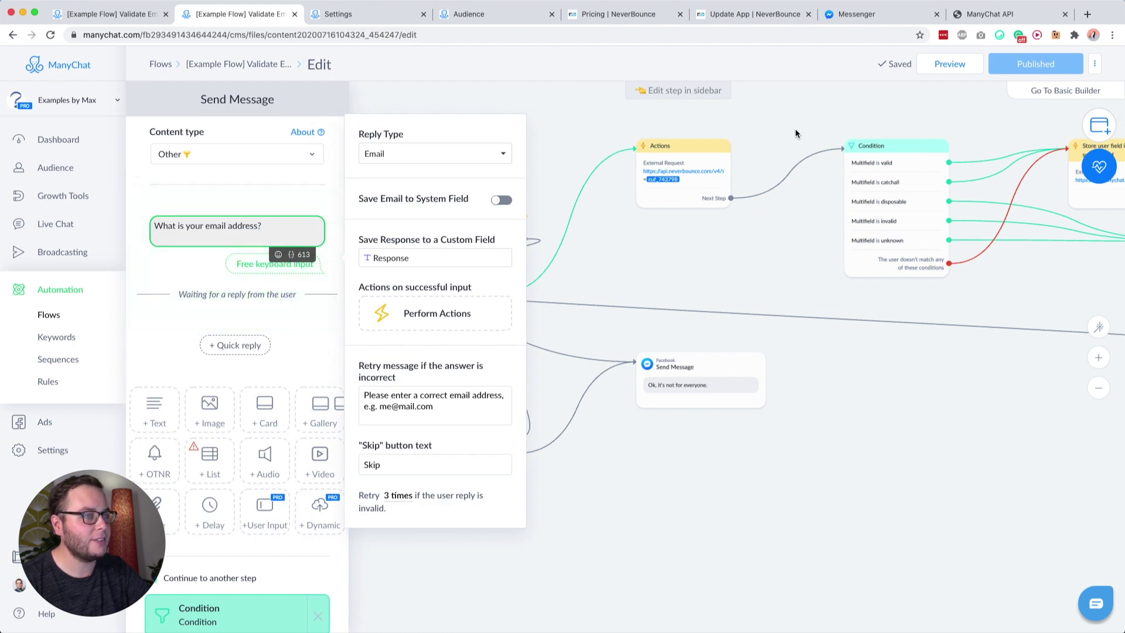
left_click(852, 15)
type("rhwgi45upghwortgh@rtuwhgeiyu.com")
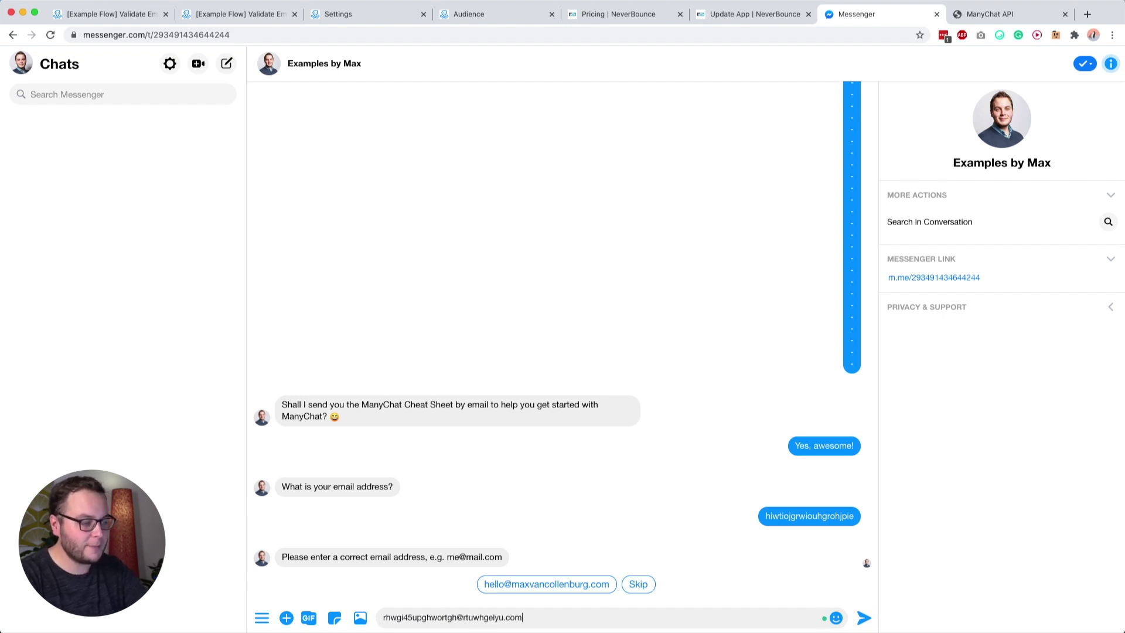
key("Return")
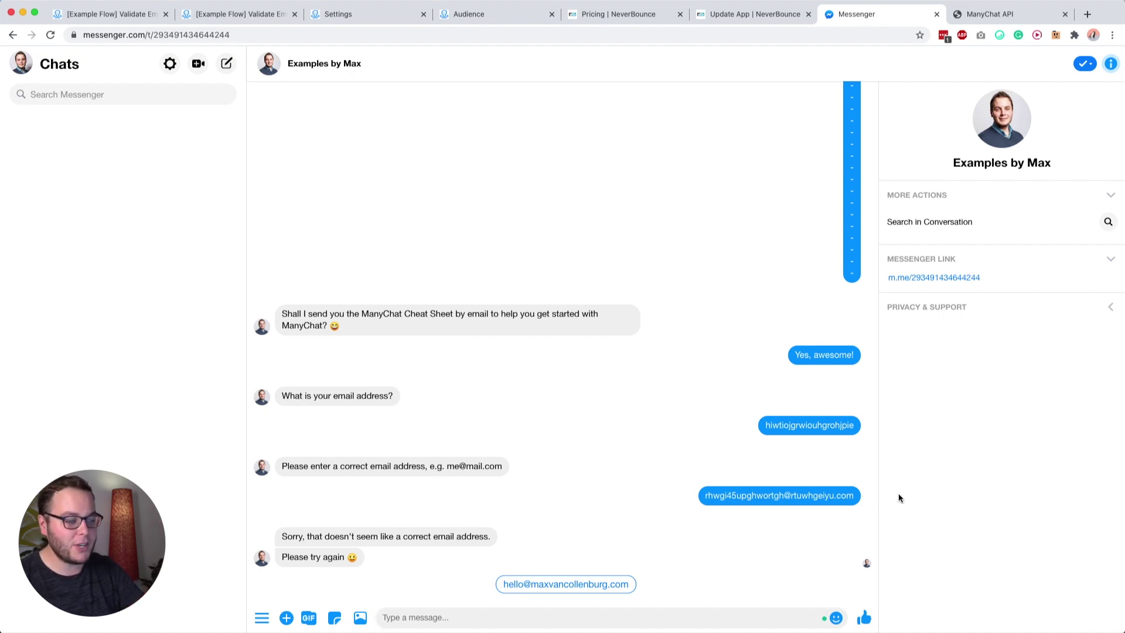
Send a genuine email address to the bot, then return to the flow editor.
key("Return")
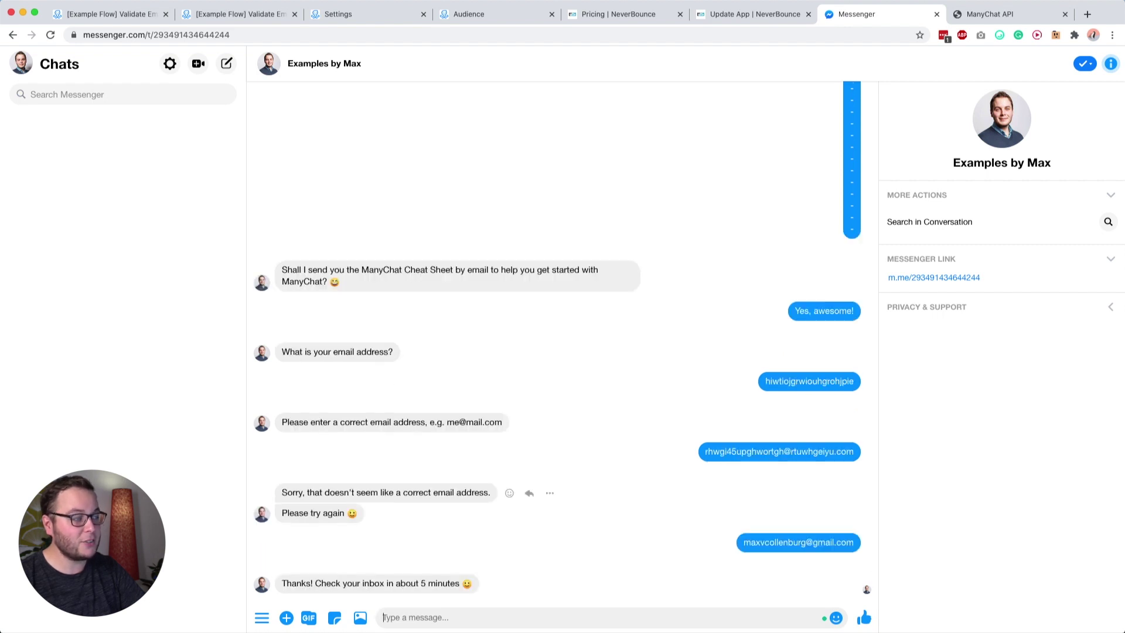
left_click(274, 15)
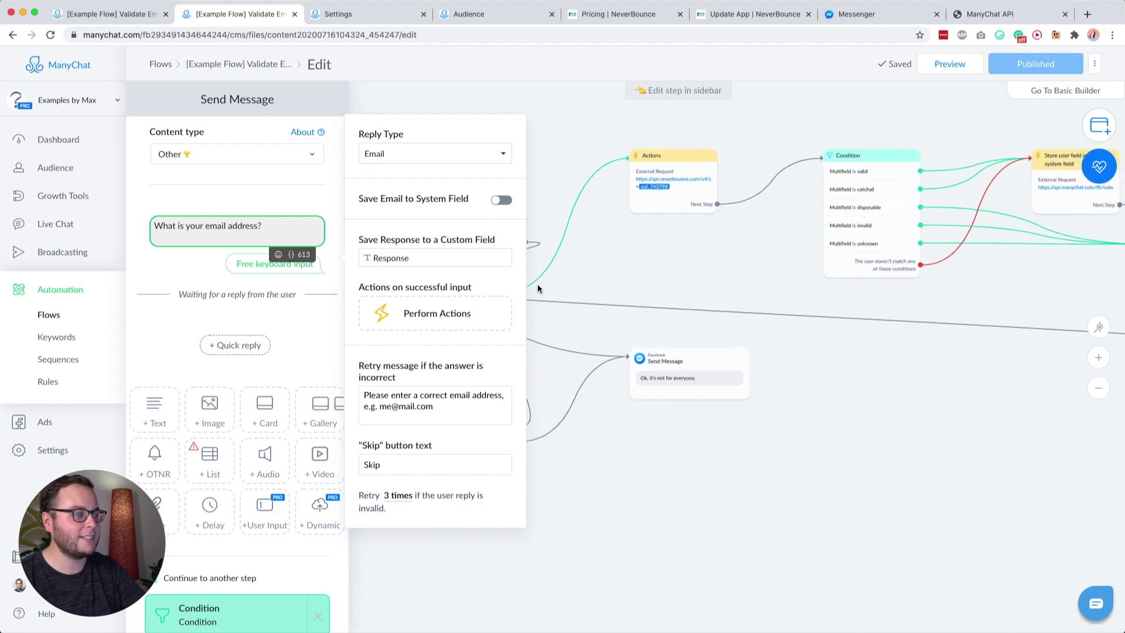